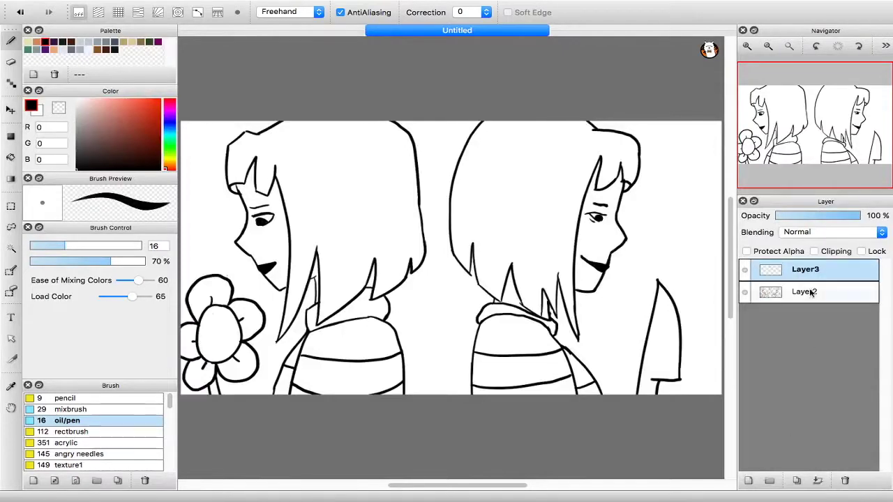
# - Fill Layer3 beneath the line art with dark purple (42, 27, 41) using the Pen brush at size 516
pyautogui.moveTo(89, 164); pyautogui.dragTo(96, 162)
pyautogui.click(166, 110)
pyautogui.click(106, 159)
pyautogui.press('super+plus')
pyautogui.press('super+minus')
pyautogui.scroll(-5, 169, 418)
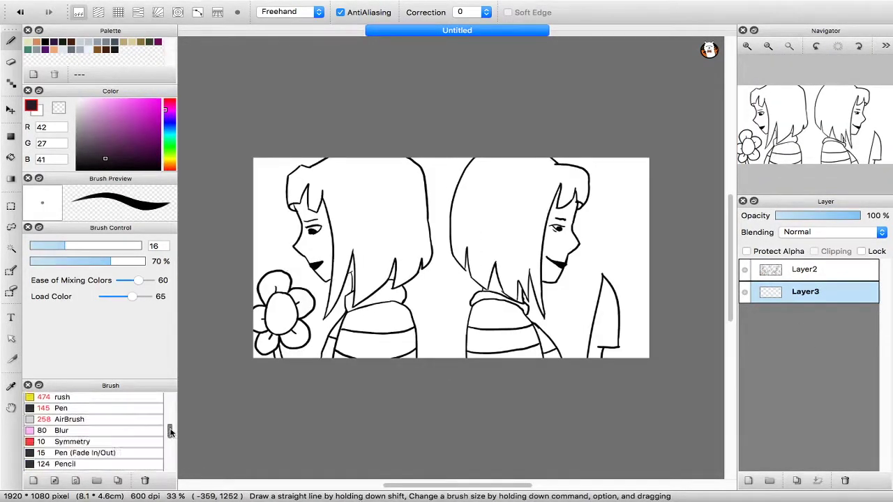
pyautogui.click(66, 435)
pyautogui.click(130, 249)
pyautogui.moveTo(277, 143)
pyautogui.mouseDown()
pyautogui.moveTo(512, 303)
pyautogui.moveTo(616, 251)
pyautogui.moveTo(471, 261)
pyautogui.moveTo(334, 197)
pyautogui.mouseUp()
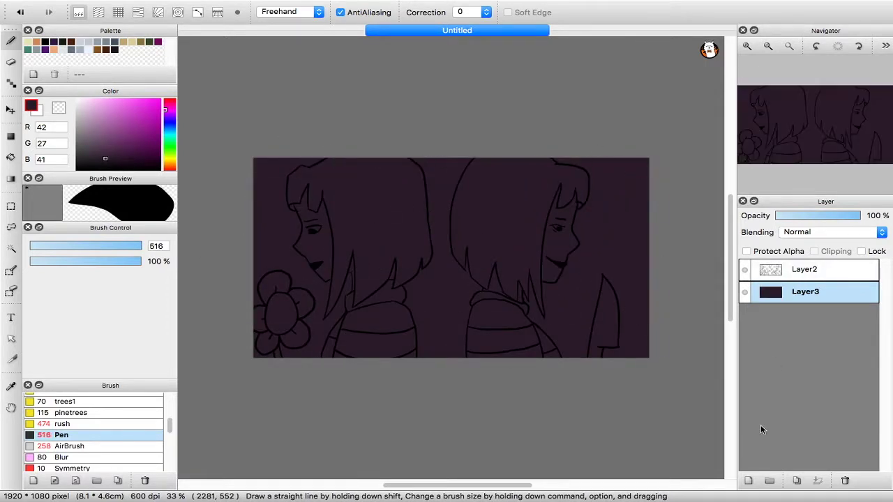
# - Paint the left figure's face tan (198, 155, 92) on Layer3 with the mixbrush at size 29
pyautogui.click(748, 480)
pyautogui.press('super+z')
pyautogui.moveTo(170, 425); pyautogui.dragTo(170, 395)
pyautogui.click(77, 409)
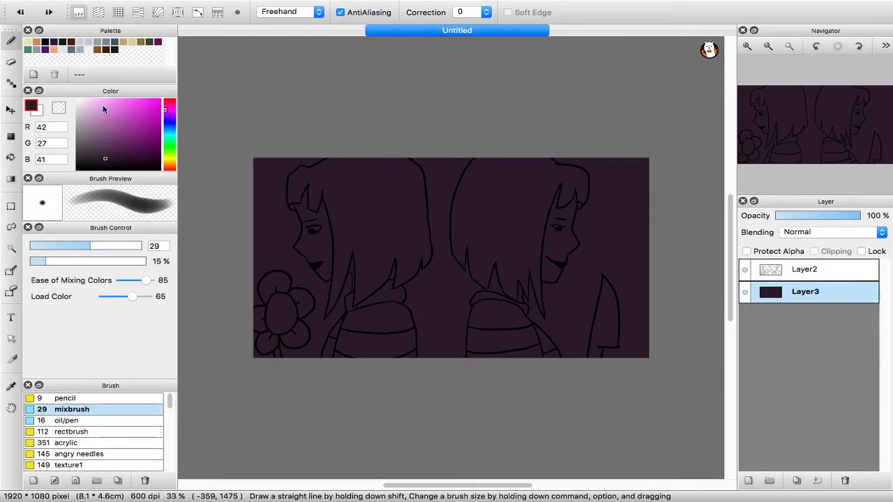
pyautogui.click(55, 50)
pyautogui.click(170, 162)
pyautogui.click(122, 114)
pyautogui.click(168, 164)
pyautogui.press('super+plus')
pyautogui.press('super+plus')
pyautogui.moveTo(243, 162); pyautogui.dragTo(329, 167)
pyautogui.moveTo(282, 168)
pyautogui.mouseDown()
pyautogui.moveTo(293, 222)
pyautogui.moveTo(291, 305)
pyautogui.moveTo(293, 249)
pyautogui.mouseUp()
pyautogui.click(137, 433)
pyautogui.click(132, 444)
pyautogui.moveTo(274, 192); pyautogui.dragTo(292, 256)
pyautogui.press('super+z')
pyautogui.click(116, 245)
pyautogui.moveTo(275, 180)
pyautogui.mouseDown()
pyautogui.moveTo(290, 269)
pyautogui.moveTo(279, 298)
pyautogui.moveTo(284, 252)
pyautogui.moveTo(272, 247)
pyautogui.mouseUp()
pyautogui.press('super+z')
# - Fill in the rest of the left figure's face and neck with the mixbrush, warming the tan to (198, 140, 92)
pyautogui.click(127, 410)
pyautogui.moveTo(278, 283)
pyautogui.mouseDown()
pyautogui.moveTo(268, 225)
pyautogui.moveTo(272, 291)
pyautogui.moveTo(288, 300)
pyautogui.moveTo(294, 266)
pyautogui.moveTo(294, 298)
pyautogui.moveTo(282, 300)
pyautogui.moveTo(294, 304)
pyautogui.moveTo(264, 219)
pyautogui.moveTo(289, 301)
pyautogui.mouseUp()
pyautogui.moveTo(275, 244); pyautogui.dragTo(249, 252)
pyautogui.moveTo(257, 211)
pyautogui.mouseDown()
pyautogui.moveTo(251, 242)
pyautogui.moveTo(234, 228)
pyautogui.moveTo(231, 251)
pyautogui.moveTo(237, 244)
pyautogui.moveTo(239, 255)
pyautogui.moveTo(263, 255)
pyautogui.mouseUp()
pyautogui.moveTo(236, 226)
pyautogui.mouseDown()
pyautogui.moveTo(267, 250)
pyautogui.moveTo(244, 248)
pyautogui.moveTo(286, 288)
pyautogui.moveTo(266, 131)
pyautogui.moveTo(282, 192)
pyautogui.moveTo(280, 169)
pyautogui.moveTo(273, 179)
pyautogui.moveTo(284, 180)
pyautogui.moveTo(255, 216)
pyautogui.moveTo(247, 148)
pyautogui.moveTo(260, 204)
pyautogui.moveTo(262, 177)
pyautogui.moveTo(230, 241)
pyautogui.mouseUp()
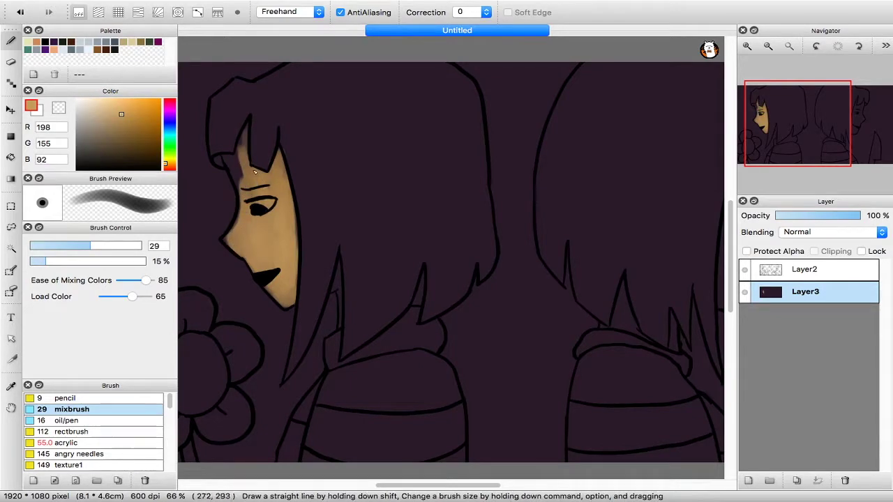
pyautogui.moveTo(244, 136)
pyautogui.mouseDown()
pyautogui.moveTo(244, 183)
pyautogui.moveTo(231, 165)
pyautogui.moveTo(239, 161)
pyautogui.moveTo(231, 163)
pyautogui.moveTo(263, 188)
pyautogui.mouseUp()
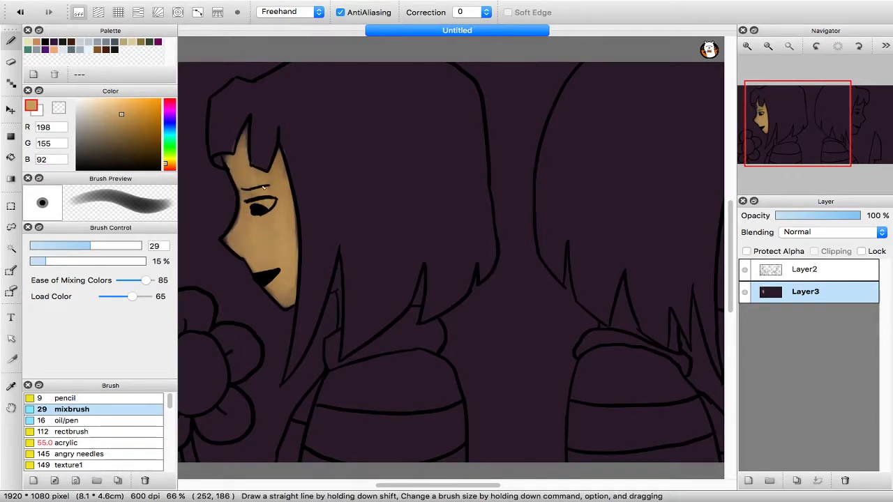
pyautogui.moveTo(341, 266)
pyautogui.mouseDown()
pyautogui.moveTo(339, 303)
pyautogui.moveTo(408, 286)
pyautogui.mouseUp()
pyautogui.click(166, 166)
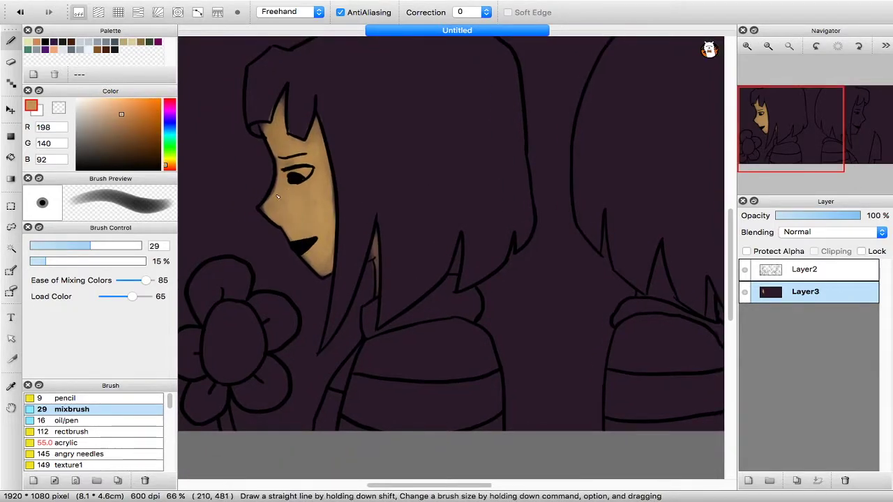
pyautogui.click(127, 122)
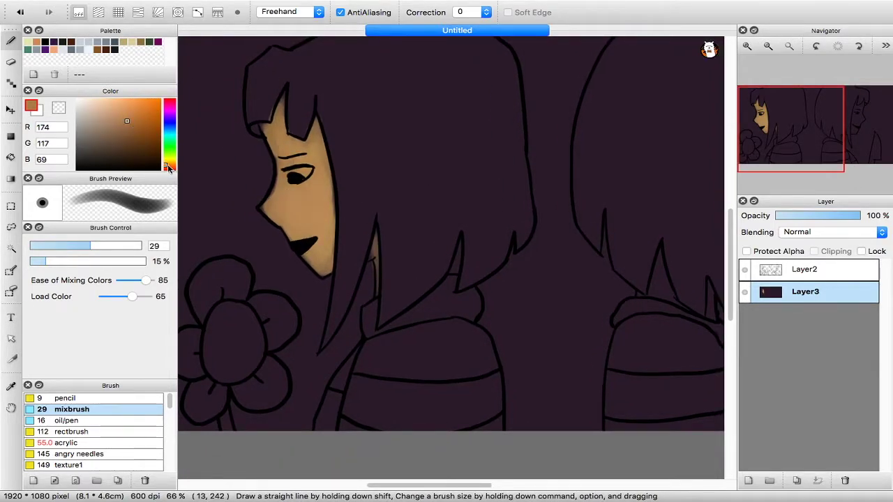
pyautogui.click(170, 169)
pyautogui.click(169, 105)
pyautogui.click(129, 148)
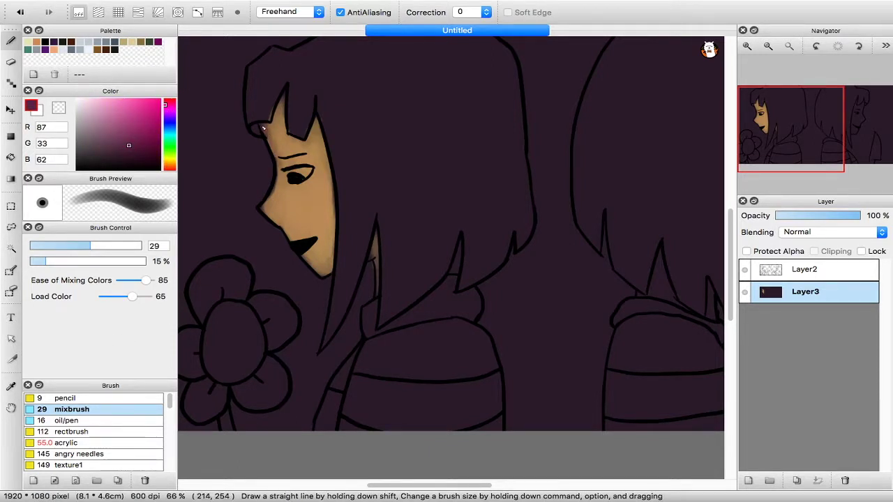
pyautogui.click(167, 113)
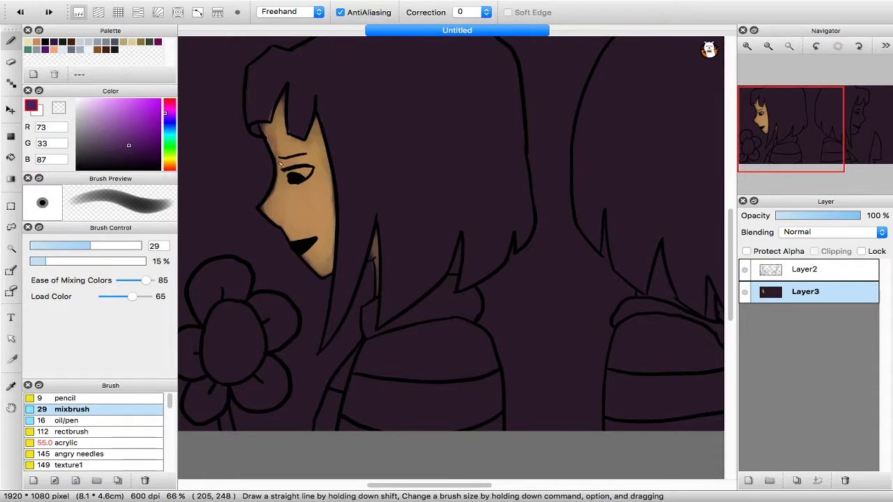
pyautogui.moveTo(268, 214); pyautogui.dragTo(281, 226)
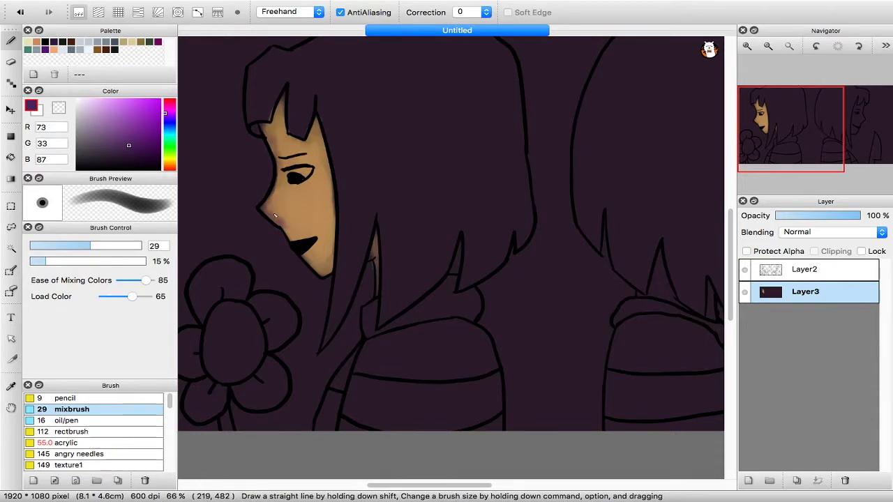
pyautogui.moveTo(279, 180); pyautogui.dragTo(275, 149)
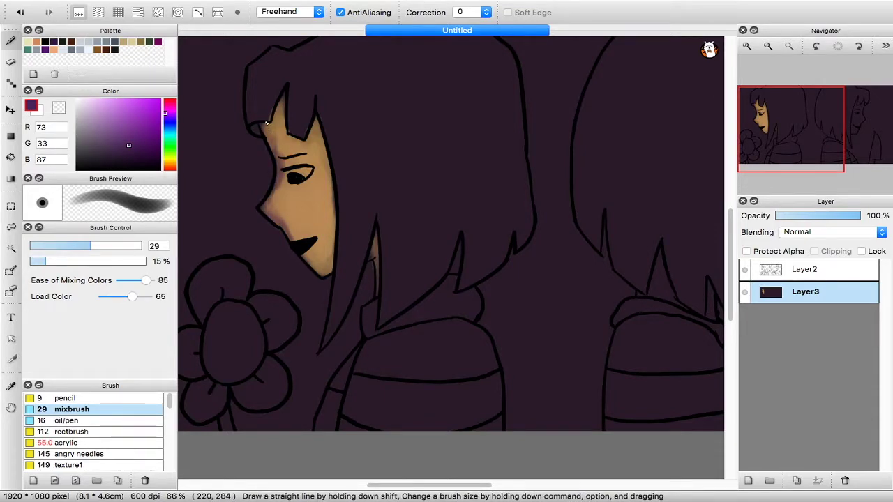
pyautogui.press('super+z')
pyautogui.press('super+z')
pyautogui.press('super+z')
pyautogui.press('super+z')
# - Repaint the left figure's face in a deeper orange-brown (159, 102, 55)
pyautogui.keyDown('alt'); pyautogui.click(297, 185); pyautogui.keyUp('alt')
pyautogui.click(126, 127)
pyautogui.click(167, 165)
pyautogui.moveTo(282, 197)
pyautogui.mouseDown()
pyautogui.moveTo(330, 235)
pyautogui.moveTo(318, 149)
pyautogui.moveTo(286, 184)
pyautogui.moveTo(311, 250)
pyautogui.moveTo(277, 216)
pyautogui.moveTo(323, 264)
pyautogui.moveTo(331, 216)
pyautogui.mouseUp()
pyautogui.moveTo(305, 149); pyautogui.dragTo(314, 135)
pyautogui.moveTo(302, 176)
pyautogui.mouseDown()
pyautogui.moveTo(284, 104)
pyautogui.moveTo(272, 137)
pyautogui.mouseUp()
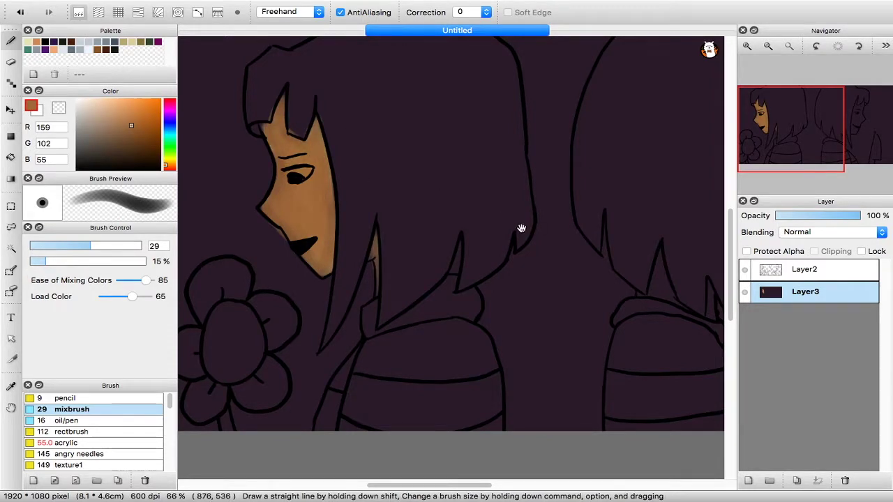
# - Paint the right figure's face with the same orange-brown (159, 102, 55)
pyautogui.moveTo(521, 229); pyautogui.dragTo(174, 239)
pyautogui.moveTo(442, 113)
pyautogui.mouseDown()
pyautogui.moveTo(420, 255)
pyautogui.moveTo(417, 183)
pyautogui.mouseUp()
pyautogui.moveTo(473, 122)
pyautogui.mouseDown()
pyautogui.moveTo(464, 166)
pyautogui.moveTo(439, 210)
pyautogui.moveTo(469, 132)
pyautogui.moveTo(452, 190)
pyautogui.moveTo(463, 146)
pyautogui.moveTo(450, 151)
pyautogui.moveTo(424, 238)
pyautogui.moveTo(473, 222)
pyautogui.moveTo(455, 186)
pyautogui.moveTo(437, 180)
pyautogui.moveTo(462, 199)
pyautogui.moveTo(419, 242)
pyautogui.moveTo(446, 203)
pyautogui.moveTo(455, 156)
pyautogui.moveTo(444, 128)
pyautogui.moveTo(459, 160)
pyautogui.moveTo(459, 219)
pyautogui.moveTo(469, 204)
pyautogui.moveTo(444, 258)
pyautogui.moveTo(436, 251)
pyautogui.moveTo(417, 283)
pyautogui.mouseUp()
pyautogui.press('super+minus')
pyautogui.press('super+minus')
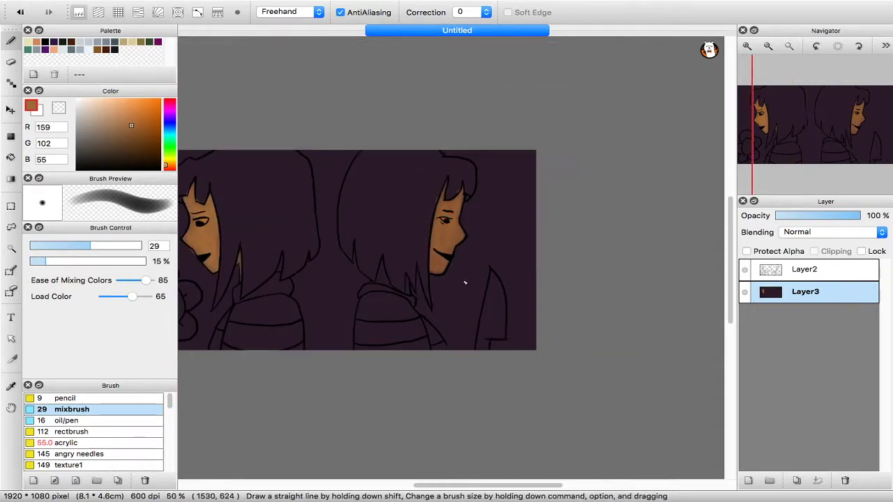
# - Paint the neck areas showing between the right figure's hair strands orange-brown
pyautogui.press('super+plus')
pyautogui.press('super+plus')
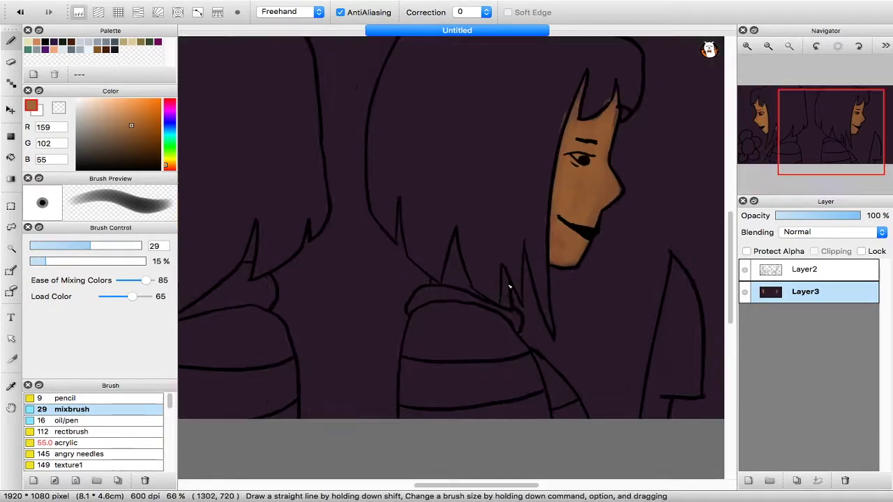
pyautogui.moveTo(454, 271); pyautogui.dragTo(440, 282)
pyautogui.moveTo(398, 228); pyautogui.dragTo(537, 232)
pyautogui.moveTo(393, 245); pyautogui.dragTo(391, 261)
pyautogui.press('super+z')
pyautogui.press('super+minus')
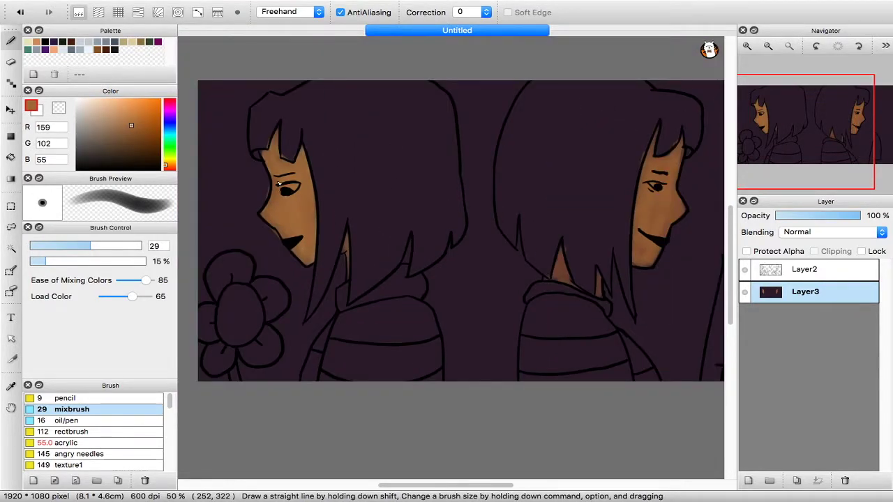
# - Paint the left figure's collar and upper sweater section blue (72, 71, 178)
pyautogui.moveTo(576, 144); pyautogui.dragTo(538, 109)
pyautogui.click(169, 122)
pyautogui.moveTo(143, 132); pyautogui.dragTo(129, 125)
pyautogui.click(126, 120)
pyautogui.press('super+plus')
pyautogui.press('super+plus')
pyautogui.moveTo(278, 110)
pyautogui.mouseDown()
pyautogui.moveTo(271, 156)
pyautogui.moveTo(304, 143)
pyautogui.moveTo(275, 141)
pyautogui.moveTo(288, 118)
pyautogui.moveTo(322, 125)
pyautogui.moveTo(369, 98)
pyautogui.moveTo(394, 68)
pyautogui.moveTo(340, 123)
pyautogui.moveTo(384, 83)
pyautogui.moveTo(427, 87)
pyautogui.moveTo(426, 127)
pyautogui.moveTo(407, 103)
pyautogui.mouseUp()
pyautogui.moveTo(394, 67)
pyautogui.mouseDown()
pyautogui.moveTo(269, 155)
pyautogui.moveTo(353, 213)
pyautogui.moveTo(456, 201)
pyautogui.moveTo(422, 138)
pyautogui.moveTo(441, 195)
pyautogui.moveTo(273, 153)
pyautogui.moveTo(390, 144)
pyautogui.moveTo(437, 164)
pyautogui.moveTo(385, 185)
pyautogui.moveTo(395, 156)
pyautogui.moveTo(279, 144)
pyautogui.moveTo(355, 180)
pyautogui.mouseUp()
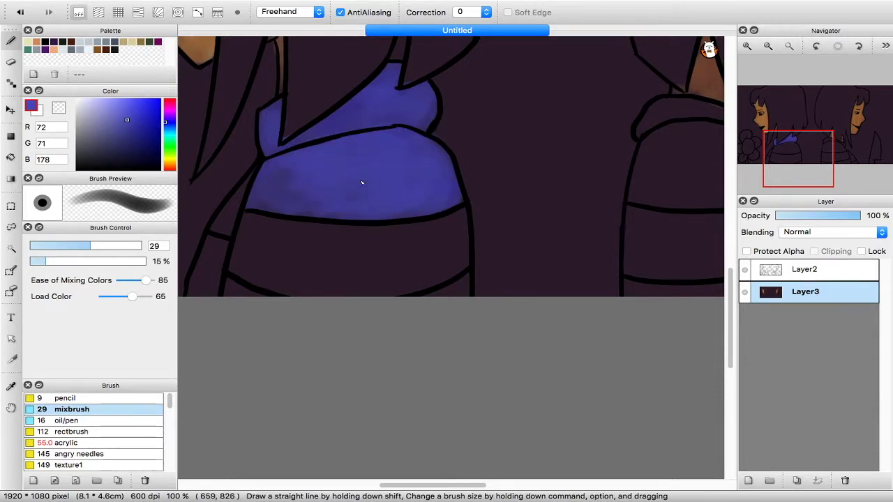
# - Paint the left figure's upper sleeve and the lowest sweater stripe in the same blue
pyautogui.hscroll(-5, 415, 177)
pyautogui.scroll(-2, 415, 178)
pyautogui.moveTo(333, 178); pyautogui.dragTo(311, 211)
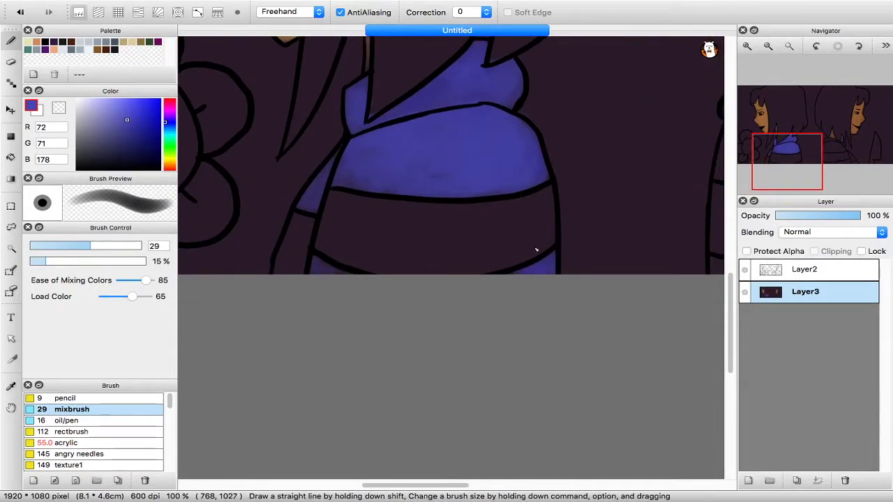
pyautogui.press('super+minus')
# - Paint the middle stripe of the left figure's sweater purple (122, 40, 133)
pyautogui.click(169, 116)
pyautogui.click(169, 112)
pyautogui.moveTo(388, 241); pyautogui.dragTo(395, 251)
pyautogui.press('super+z')
pyautogui.click(134, 133)
pyautogui.press('super+plus')
pyautogui.press('super+plus')
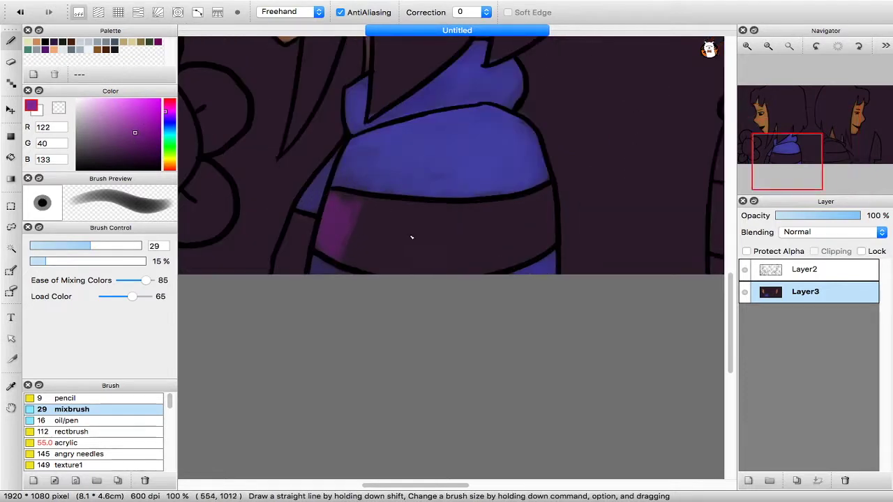
pyautogui.moveTo(333, 202)
pyautogui.mouseDown()
pyautogui.moveTo(332, 239)
pyautogui.moveTo(377, 207)
pyautogui.moveTo(326, 246)
pyautogui.moveTo(369, 251)
pyautogui.moveTo(363, 221)
pyautogui.moveTo(336, 205)
pyautogui.moveTo(376, 265)
pyautogui.moveTo(391, 246)
pyautogui.moveTo(363, 236)
pyautogui.moveTo(375, 253)
pyautogui.moveTo(337, 203)
pyautogui.moveTo(427, 221)
pyautogui.moveTo(355, 198)
pyautogui.moveTo(394, 205)
pyautogui.moveTo(415, 226)
pyautogui.moveTo(424, 265)
pyautogui.moveTo(435, 217)
pyautogui.moveTo(532, 246)
pyautogui.moveTo(472, 219)
pyautogui.moveTo(445, 214)
pyautogui.moveTo(439, 227)
pyautogui.moveTo(449, 251)
pyautogui.moveTo(537, 195)
pyautogui.moveTo(529, 243)
pyautogui.mouseUp()
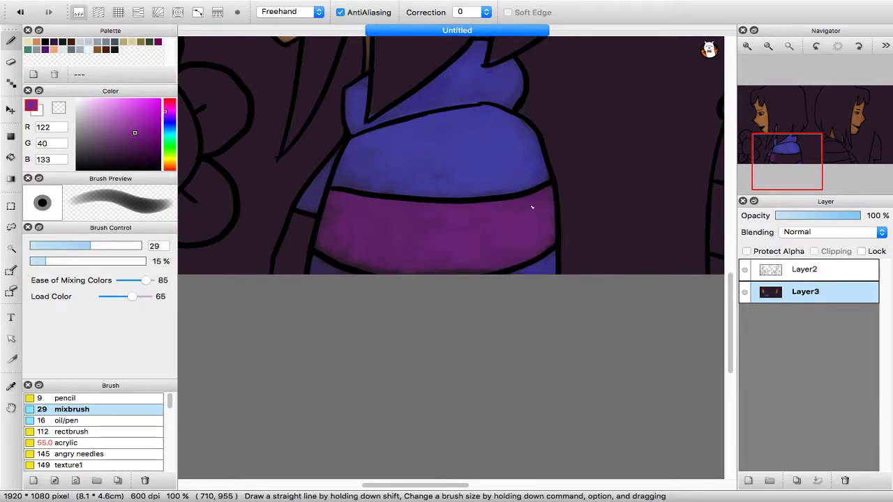
# - Paint the lower section of the left figure's sleeve in the same purple
pyautogui.press('super+minus')
pyautogui.press('super+minus')
pyautogui.press('super+plus')
pyautogui.moveTo(352, 268); pyautogui.dragTo(345, 241)
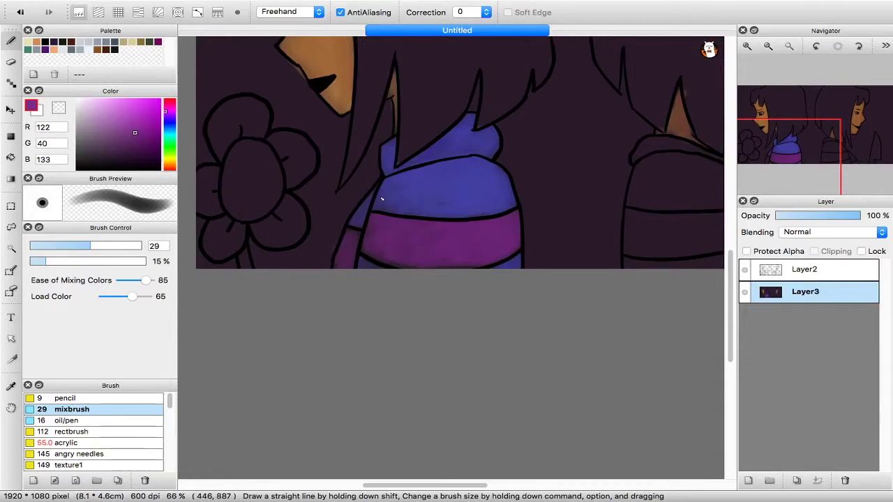
# - Paint the upper section of the right figure's sweater muted green (106, 145, 104)
pyautogui.scroll(-2, 347, 182)
pyautogui.scroll(2, 203, 86)
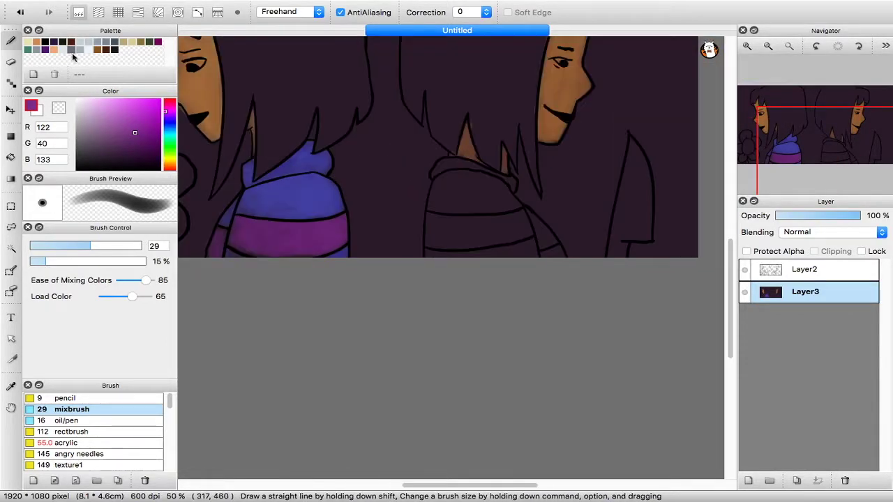
pyautogui.click(166, 147)
pyautogui.click(100, 129)
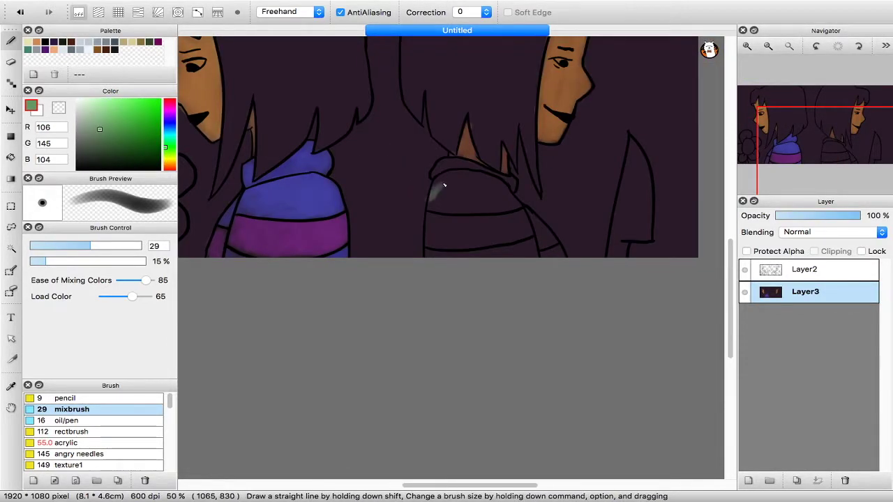
pyautogui.scroll(1, 439, 186)
pyautogui.moveTo(448, 153)
pyautogui.mouseDown()
pyautogui.moveTo(430, 176)
pyautogui.moveTo(443, 152)
pyautogui.moveTo(491, 152)
pyautogui.moveTo(490, 186)
pyautogui.moveTo(544, 198)
pyautogui.moveTo(526, 189)
pyautogui.moveTo(516, 163)
pyautogui.moveTo(486, 147)
pyautogui.moveTo(513, 157)
pyautogui.moveTo(507, 161)
pyautogui.moveTo(529, 184)
pyautogui.moveTo(502, 160)
pyautogui.moveTo(525, 189)
pyautogui.moveTo(506, 164)
pyautogui.moveTo(518, 173)
pyautogui.moveTo(506, 129)
pyautogui.moveTo(503, 160)
pyautogui.moveTo(522, 194)
pyautogui.moveTo(513, 159)
pyautogui.moveTo(516, 182)
pyautogui.moveTo(501, 159)
pyautogui.moveTo(471, 178)
pyautogui.moveTo(488, 179)
pyautogui.moveTo(479, 127)
pyautogui.moveTo(498, 190)
pyautogui.moveTo(486, 168)
pyautogui.moveTo(479, 152)
pyautogui.moveTo(507, 187)
pyautogui.moveTo(480, 147)
pyautogui.moveTo(455, 150)
pyautogui.moveTo(449, 171)
pyautogui.mouseUp()
pyautogui.press('super+minus')
pyautogui.press('super+minus')
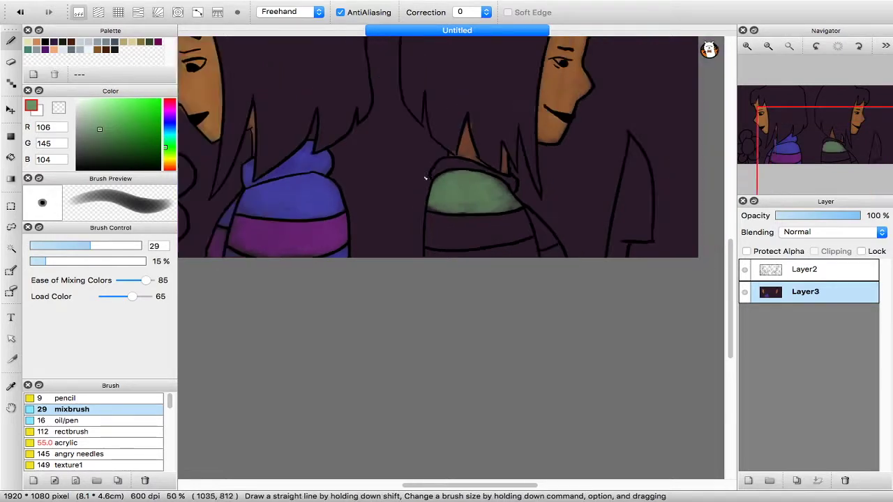
# - Paint the right figure's collar and remaining green sweater areas in the same muted green
pyautogui.press('super+plus')
pyautogui.press('super+plus')
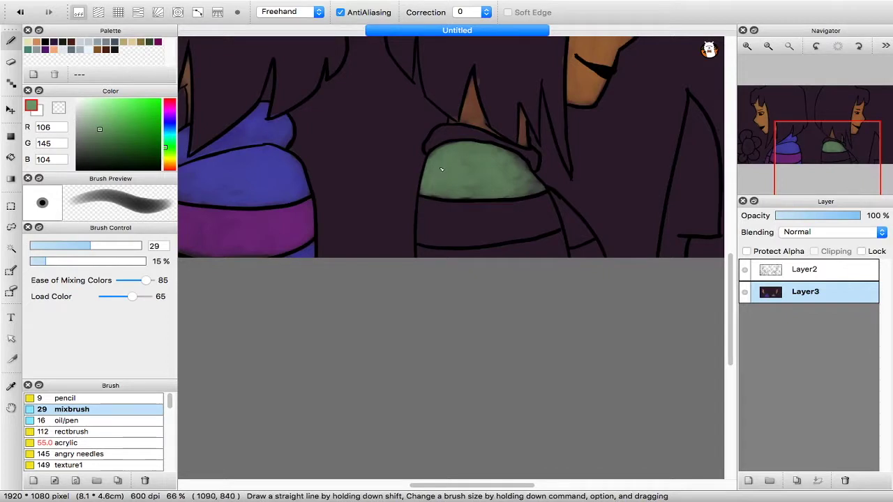
pyautogui.moveTo(447, 128)
pyautogui.mouseDown()
pyautogui.moveTo(438, 134)
pyautogui.moveTo(487, 136)
pyautogui.moveTo(532, 171)
pyautogui.mouseUp()
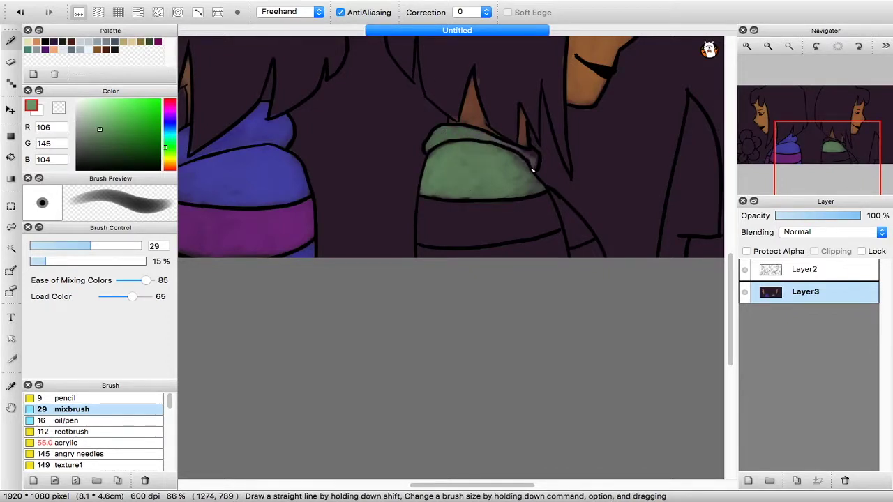
pyautogui.moveTo(463, 221); pyautogui.dragTo(413, 186)
pyautogui.moveTo(514, 201)
pyautogui.mouseDown()
pyautogui.moveTo(514, 218)
pyautogui.moveTo(389, 214)
pyautogui.moveTo(540, 194)
pyautogui.moveTo(529, 226)
pyautogui.mouseUp()
pyautogui.press('super+z')
# - Paint the middle stripe of the right figure's sweater and sleeve pale yellow (194, 187, 112)
pyautogui.click(166, 160)
pyautogui.moveTo(104, 104); pyautogui.dragTo(112, 115)
pyautogui.moveTo(373, 167)
pyautogui.mouseDown()
pyautogui.moveTo(386, 203)
pyautogui.moveTo(494, 196)
pyautogui.moveTo(413, 190)
pyautogui.moveTo(426, 201)
pyautogui.moveTo(481, 193)
pyautogui.moveTo(415, 203)
pyautogui.moveTo(380, 172)
pyautogui.moveTo(422, 209)
pyautogui.moveTo(383, 171)
pyautogui.moveTo(383, 177)
pyautogui.moveTo(493, 187)
pyautogui.moveTo(488, 175)
pyautogui.moveTo(388, 173)
pyautogui.moveTo(499, 178)
pyautogui.moveTo(536, 206)
pyautogui.moveTo(524, 200)
pyautogui.mouseUp()
pyautogui.press('super+z')
pyautogui.press('super+minus')
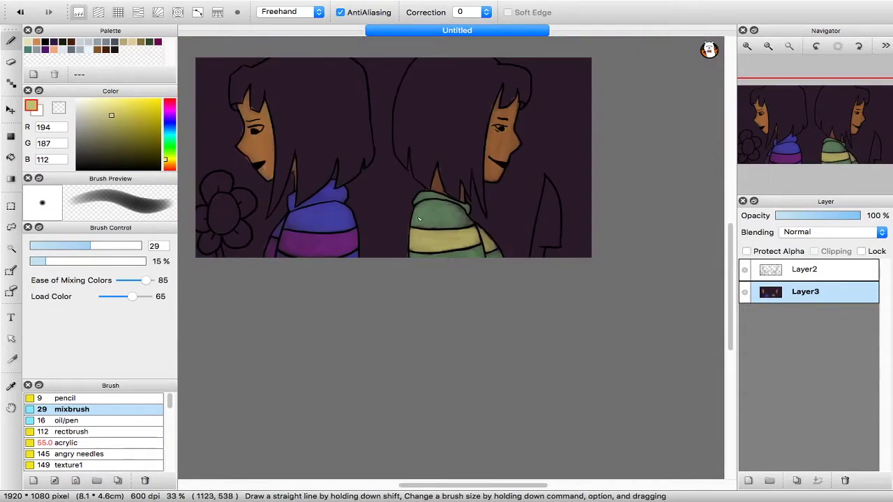
# - Sample the sweater green, the sweater blue and the skin brown from the painting
pyautogui.keyDown('alt'); pyautogui.click(427, 210); pyautogui.keyUp('alt')
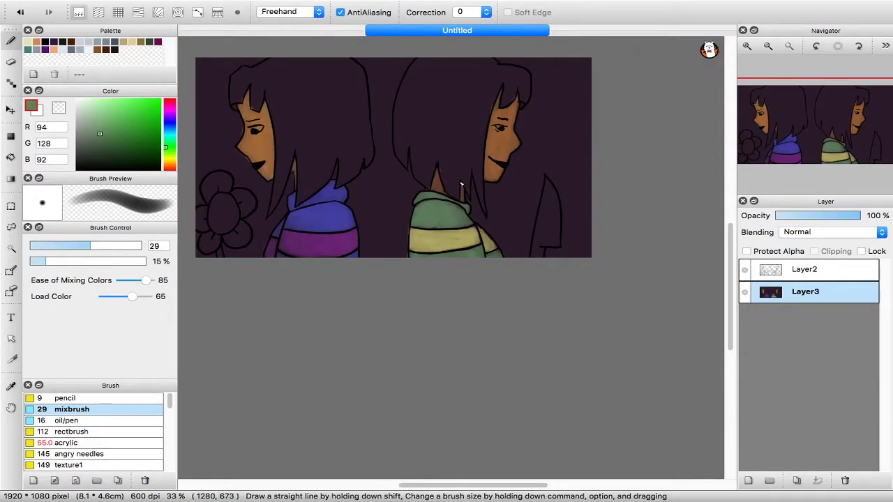
pyautogui.keyDown('alt'); pyautogui.click(342, 192); pyautogui.keyUp('alt')
pyautogui.keyDown('alt'); pyautogui.click(326, 227); pyautogui.keyUp('alt')
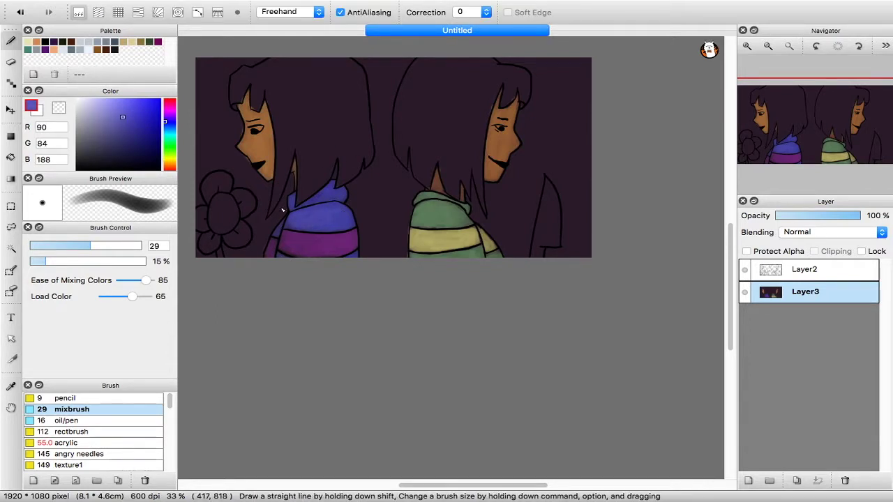
pyautogui.keyDown('alt'); pyautogui.click(507, 133); pyautogui.keyUp('alt')
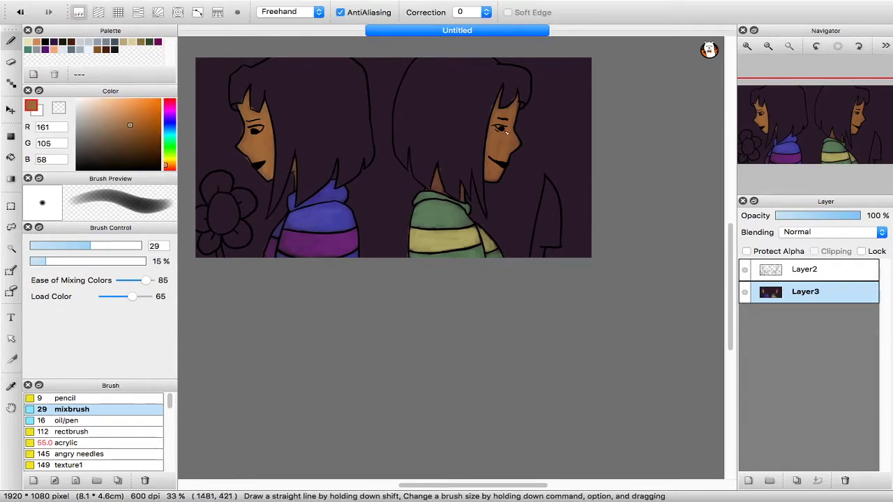
pyautogui.keyDown('alt'); pyautogui.click(243, 157); pyautogui.keyUp('alt')
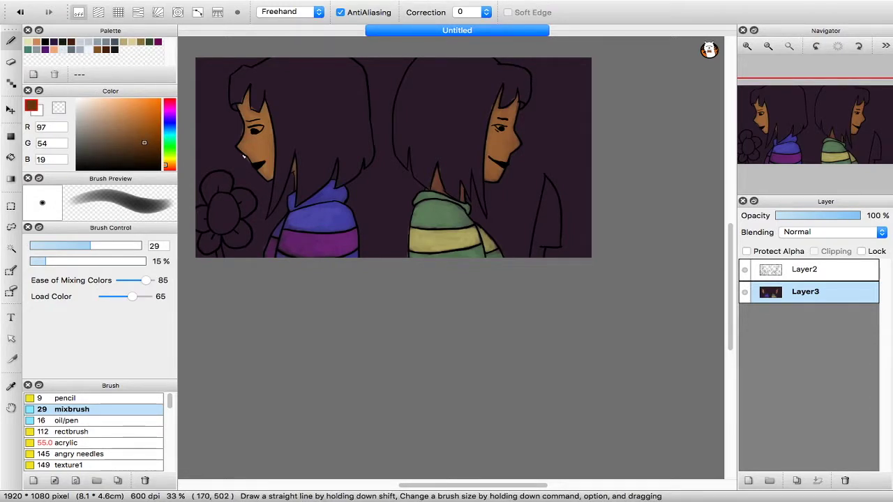
pyautogui.press('super+equal')
pyautogui.moveTo(233, 140)
pyautogui.mouseDown()
pyautogui.moveTo(327, 289)
pyautogui.moveTo(231, 160)
pyautogui.mouseUp()
pyautogui.click(145, 130)
pyautogui.press('super+z')
pyautogui.moveTo(246, 128)
pyautogui.mouseDown()
pyautogui.moveTo(228, 149)
pyautogui.moveTo(230, 166)
pyautogui.mouseUp()
pyautogui.moveTo(269, 120); pyautogui.dragTo(250, 176)
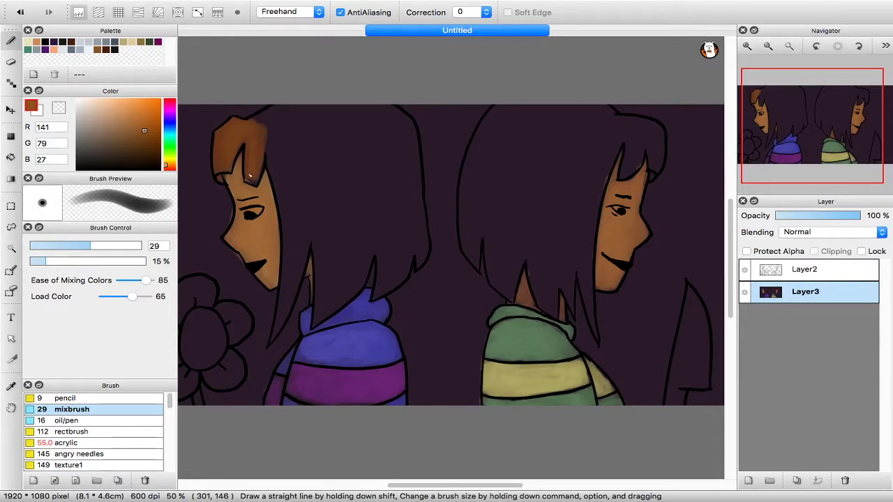
pyautogui.press('super+z')
pyautogui.press('super+z')
pyautogui.click(153, 143)
pyautogui.press('super+z')
pyautogui.moveTo(237, 148); pyautogui.dragTo(242, 133)
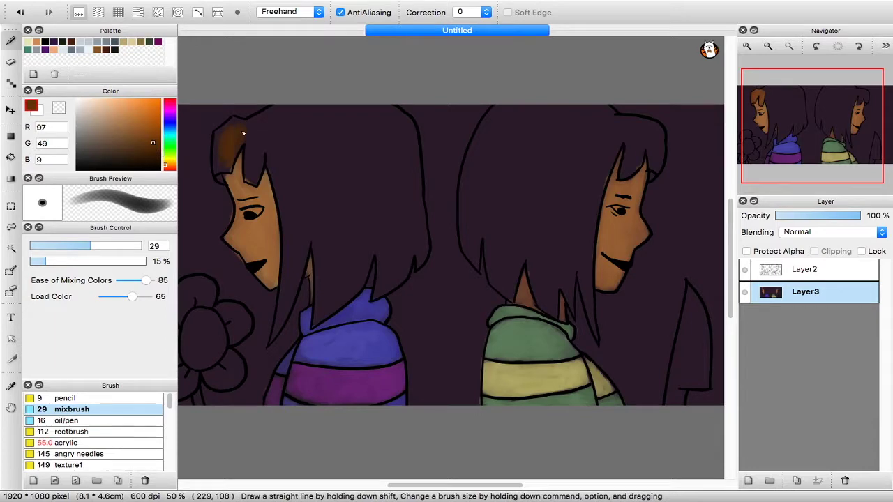
pyautogui.press('super+z')
pyautogui.press('super+z')
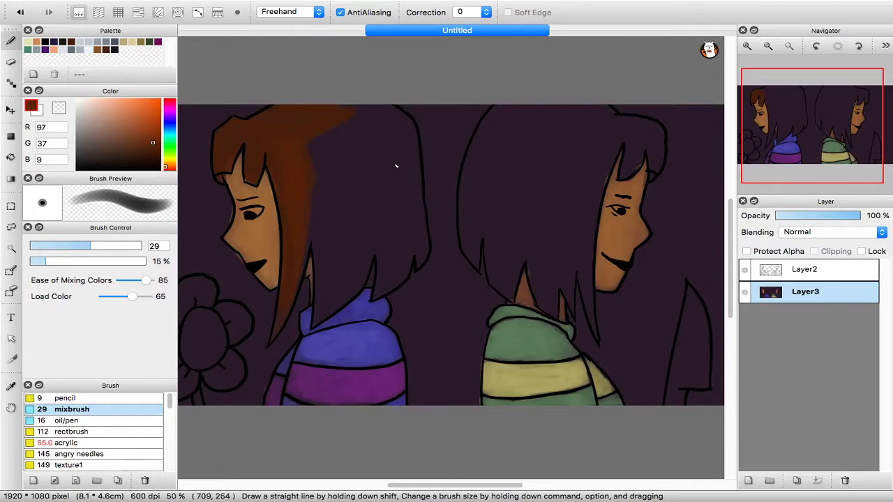
# - Paint the left figure's hair reddish brown (97, 37, 9) with the mixbrush
pyautogui.moveTo(350, 109); pyautogui.dragTo(304, 159)
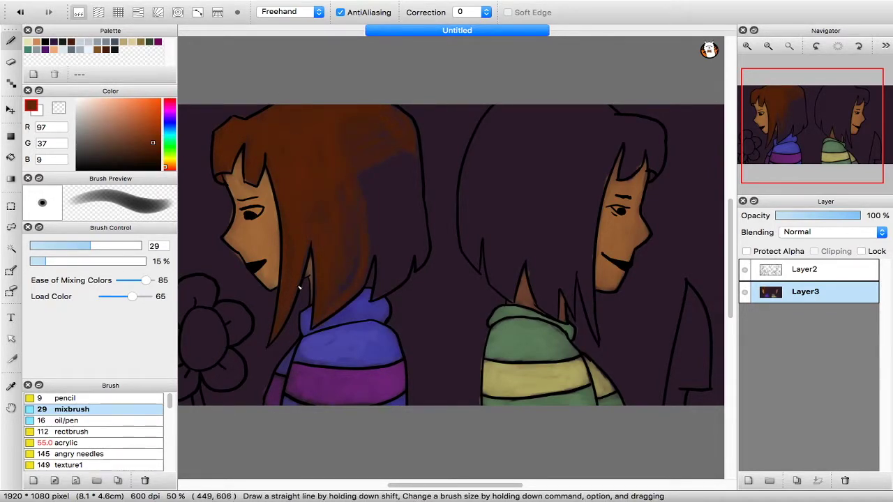
pyautogui.click(805, 269)
pyautogui.moveTo(822, 216)
pyautogui.mouseDown()
pyautogui.moveTo(807, 218)
pyautogui.moveTo(817, 216)
pyautogui.mouseUp()
pyautogui.click(860, 216)
pyautogui.press('super+z')
pyautogui.click(859, 216)
pyautogui.press('super+minus')
pyautogui.click(808, 299)
pyautogui.press('super+plus')
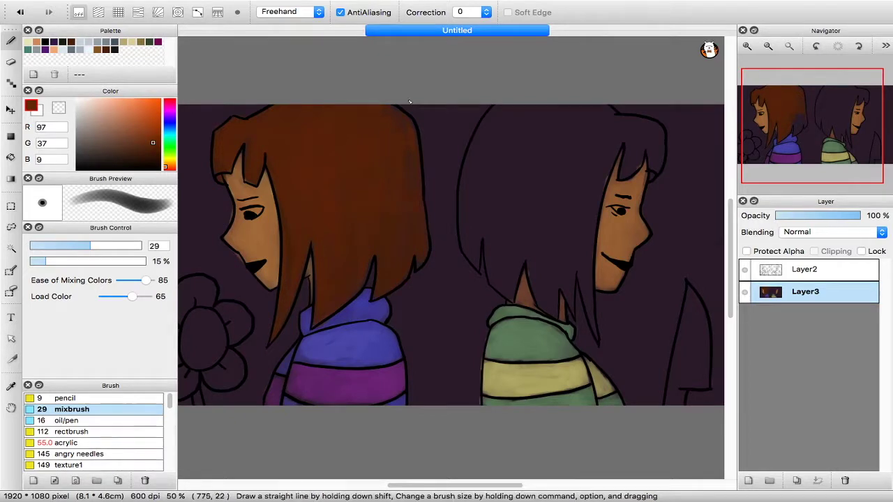
# - Paint the right figure's hair reddish brown (97, 37, 9) with the mixbrush, using size 112 for the mass and about 29 for the edges
pyautogui.click(111, 247)
pyautogui.click(132, 247)
pyautogui.moveTo(549, 150); pyautogui.dragTo(512, 110)
pyautogui.moveTo(547, 216); pyautogui.dragTo(586, 180)
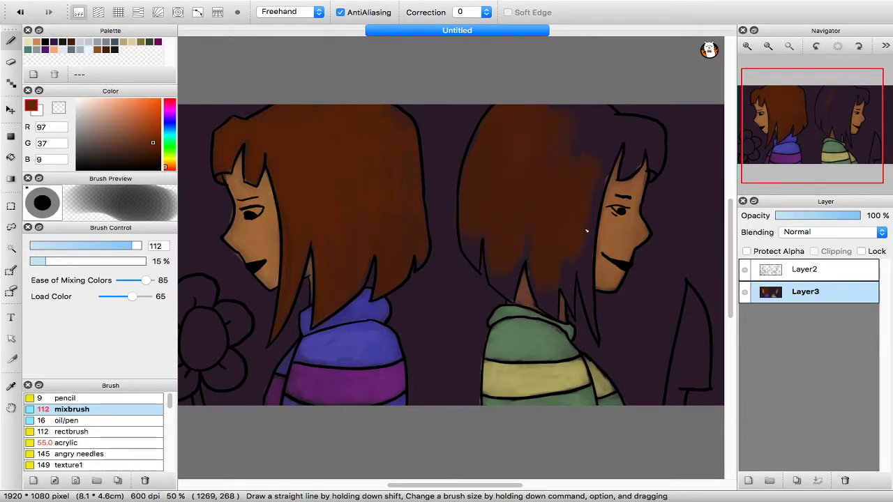
pyautogui.click(92, 245)
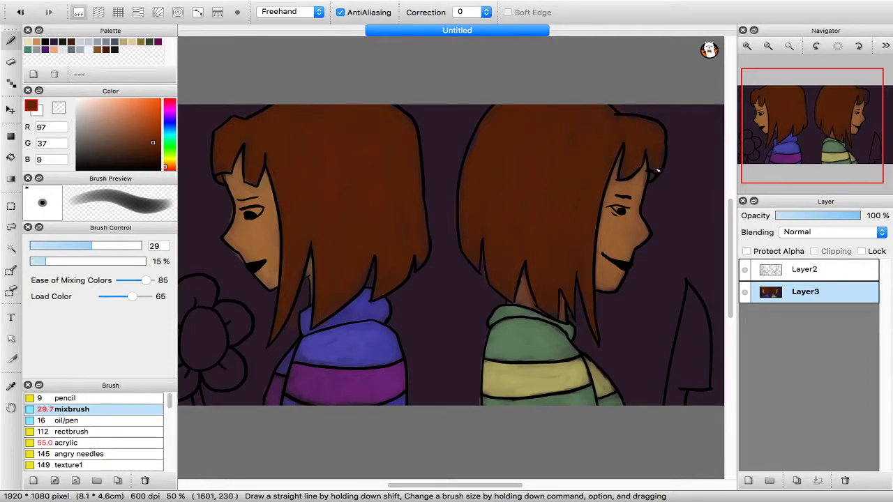
# - Touch up the right figure's skin edges with the sampled skin brown (149, 94, 52) and sample the left figure's hair brown
pyautogui.scroll(-3, 554, 185)
pyautogui.keyDown('alt'); pyautogui.click(623, 129); pyautogui.keyUp('alt')
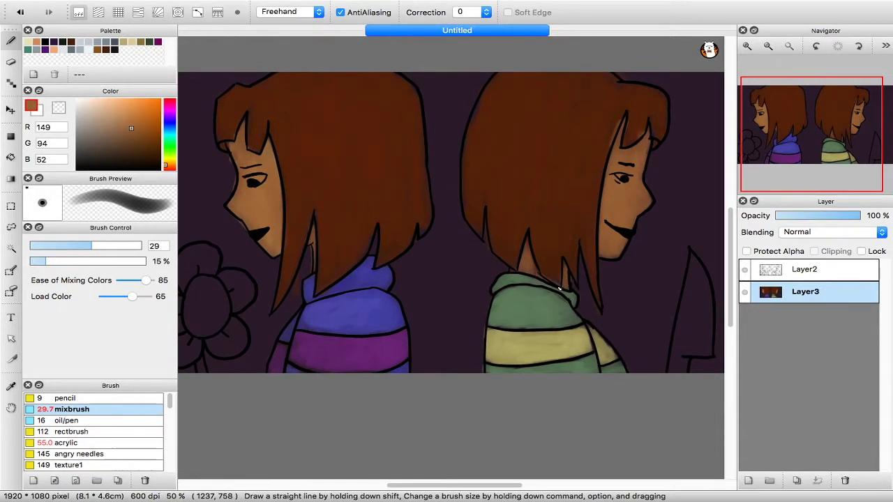
pyautogui.scroll(-3, 373, 232)
pyautogui.keyDown('alt'); pyautogui.click(358, 104); pyautogui.keyUp('alt')
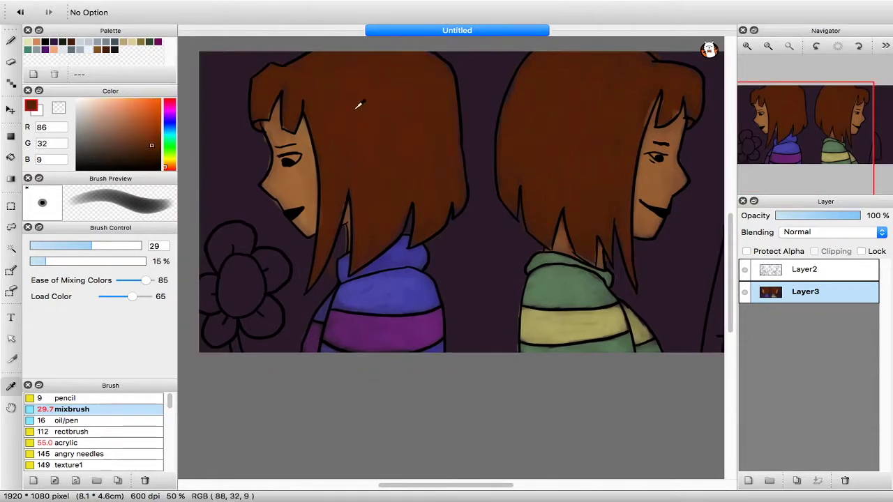
# - Try a yellow (212, 194, 72) on the flower's centre and undo it
pyautogui.click(169, 161)
pyautogui.click(138, 119)
pyautogui.click(132, 110)
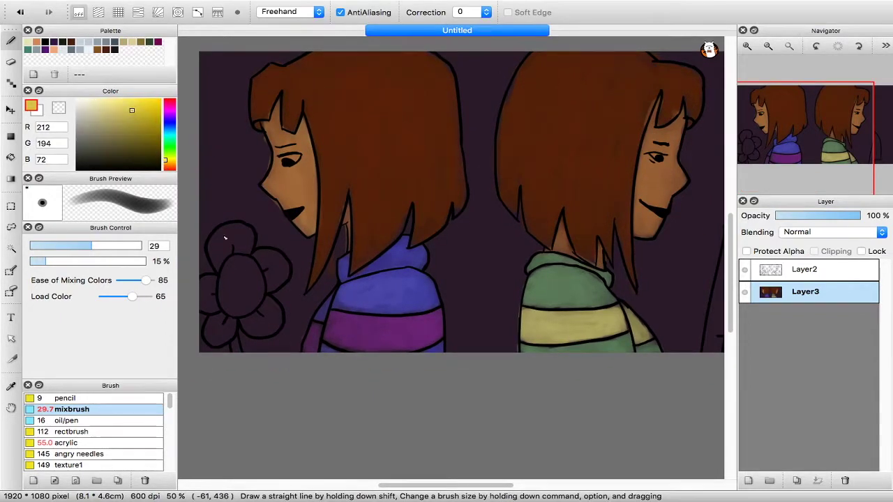
pyautogui.moveTo(234, 269); pyautogui.dragTo(240, 293)
pyautogui.hotkey('ctrl', 'z')
# - Paint the flower's centre a dark golden brown with the mixbrush
pyautogui.click(168, 163)
pyautogui.click(144, 126)
pyautogui.click(168, 162)
pyautogui.click(158, 132)
pyautogui.moveTo(239, 269)
pyautogui.mouseDown()
pyautogui.moveTo(250, 320)
pyautogui.moveTo(251, 266)
pyautogui.mouseUp()
# - Try several brighter yellows, including (236, 203, 48), on the flower's upper petal and undo each attempt
pyautogui.click(138, 103)
pyautogui.click(170, 161)
pyautogui.click(149, 99)
pyautogui.click(169, 160)
pyautogui.click(145, 109)
pyautogui.moveTo(231, 233)
pyautogui.mouseDown()
pyautogui.moveTo(216, 250)
pyautogui.moveTo(221, 237)
pyautogui.moveTo(243, 251)
pyautogui.moveTo(234, 231)
pyautogui.moveTo(236, 241)
pyautogui.mouseUp()
pyautogui.hotkey('ctrl', 'z')
pyautogui.click(138, 100)
pyautogui.hotkey('ctrl', 'z')
pyautogui.click(143, 104)
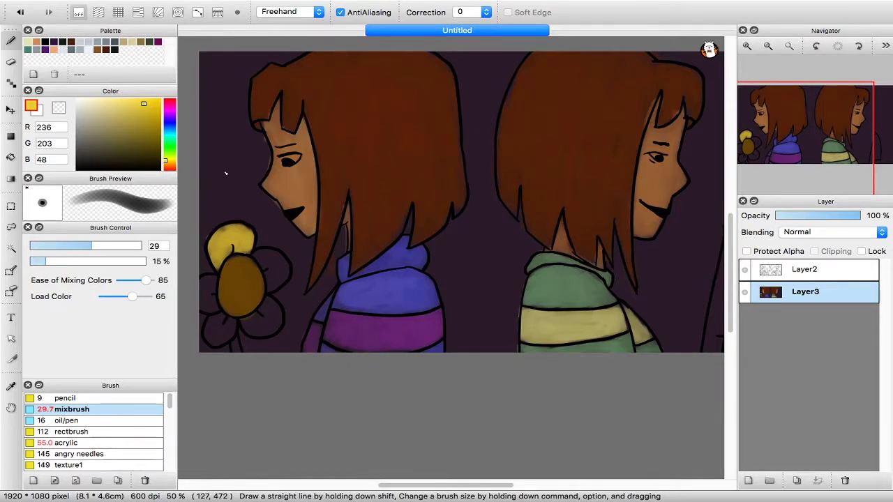
pyautogui.press('super+z')
pyautogui.click(123, 108)
pyautogui.moveTo(219, 264)
pyautogui.mouseDown()
pyautogui.moveTo(228, 230)
pyautogui.moveTo(232, 239)
pyautogui.moveTo(220, 243)
pyautogui.moveTo(251, 238)
pyautogui.moveTo(219, 249)
pyautogui.moveTo(245, 245)
pyautogui.moveTo(242, 233)
pyautogui.moveTo(270, 272)
pyautogui.moveTo(289, 276)
pyautogui.moveTo(277, 278)
pyautogui.moveTo(277, 258)
pyautogui.moveTo(273, 270)
pyautogui.moveTo(227, 247)
pyautogui.mouseUp()
pyautogui.press('super+z')
# - Paint all the flower's petals muted yellow (182, 161, 63) and touch up the centre and petals with their sampled colours
pyautogui.click(132, 121)
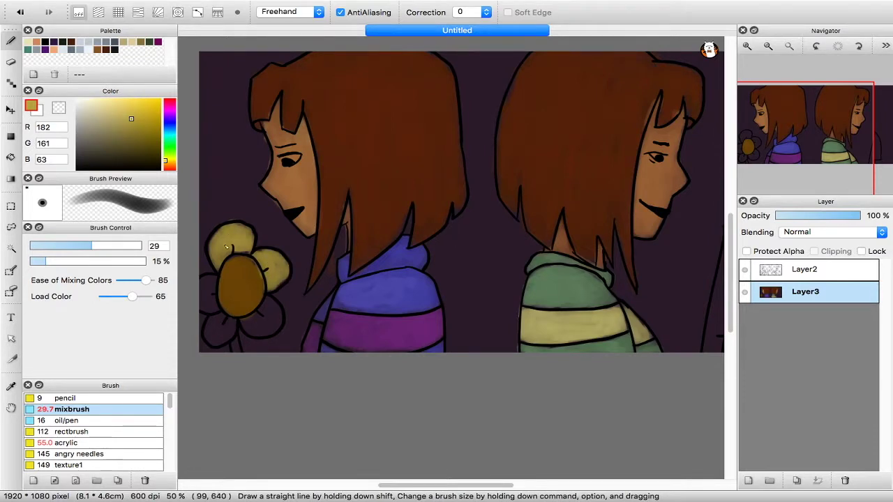
pyautogui.scroll(2, 226, 247)
pyautogui.moveTo(228, 256); pyautogui.dragTo(242, 263)
pyautogui.moveTo(235, 297)
pyautogui.mouseDown()
pyautogui.moveTo(300, 276)
pyautogui.moveTo(289, 282)
pyautogui.mouseUp()
pyautogui.keyDown('alt'); pyautogui.click(271, 244); pyautogui.keyUp('alt')
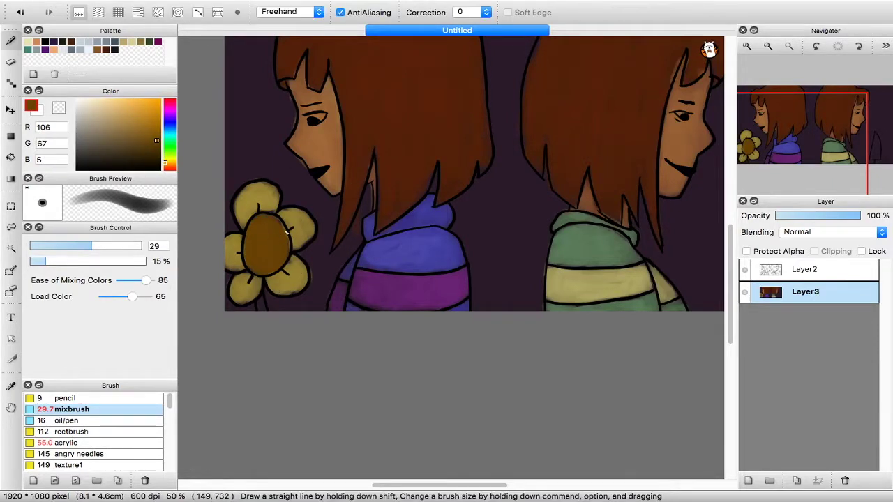
pyautogui.keyDown('alt'); pyautogui.click(289, 265); pyautogui.keyUp('alt')
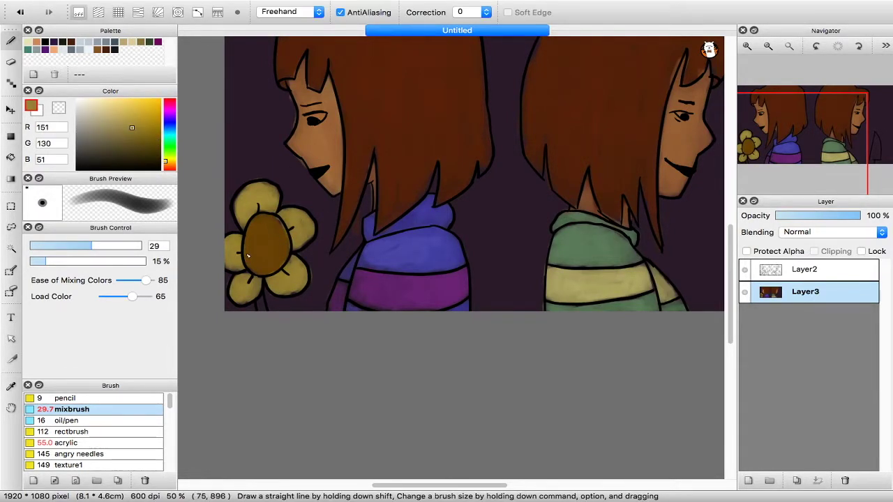
# - Paint the flower's stem green (46, 133, 26)
pyautogui.click(169, 149)
pyautogui.click(144, 133)
pyautogui.moveTo(263, 299); pyautogui.dragTo(262, 309)
# - Paint the knife's handle near-black (22, 22, 22) and its blade blue-grey (145, 158, 170)
pyautogui.press('super+minus')
pyautogui.moveTo(547, 190); pyautogui.dragTo(421, 198)
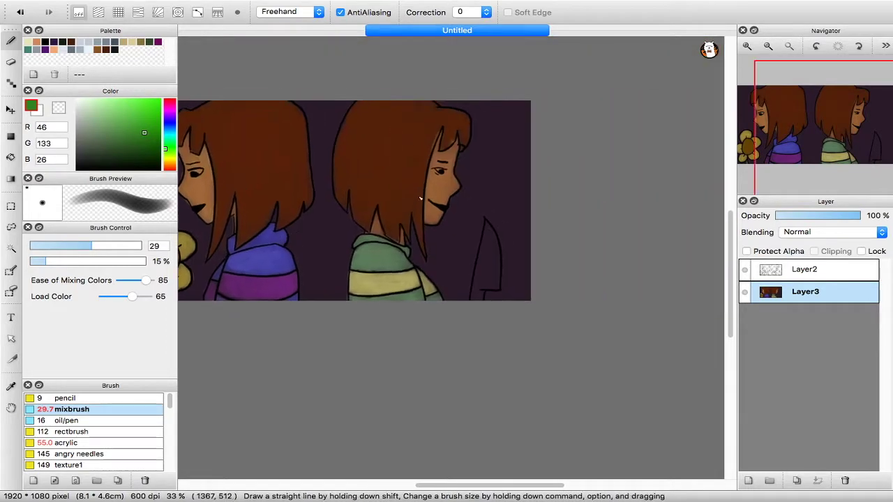
pyautogui.keyDown('alt'); pyautogui.click(128, 120); pyautogui.keyUp('alt')
pyautogui.click(89, 43)
pyautogui.press('super+plus')
pyautogui.press('super+plus')
pyautogui.moveTo(507, 298); pyautogui.dragTo(510, 272)
pyautogui.press('super+z')
pyautogui.click(115, 50)
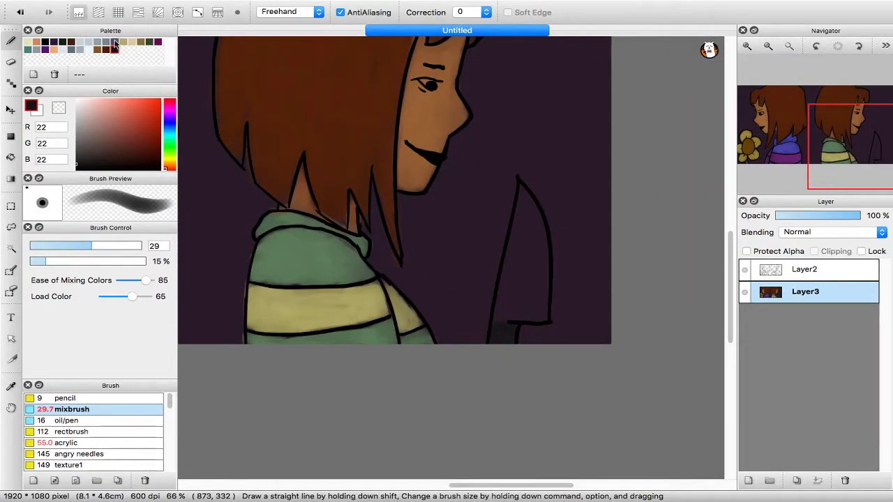
pyautogui.click(97, 42)
pyautogui.moveTo(519, 317)
pyautogui.mouseDown()
pyautogui.moveTo(524, 273)
pyautogui.moveTo(534, 319)
pyautogui.moveTo(534, 238)
pyautogui.moveTo(498, 314)
pyautogui.moveTo(532, 225)
pyautogui.moveTo(525, 307)
pyautogui.moveTo(537, 314)
pyautogui.moveTo(539, 273)
pyautogui.moveTo(506, 307)
pyautogui.moveTo(523, 221)
pyautogui.mouseUp()
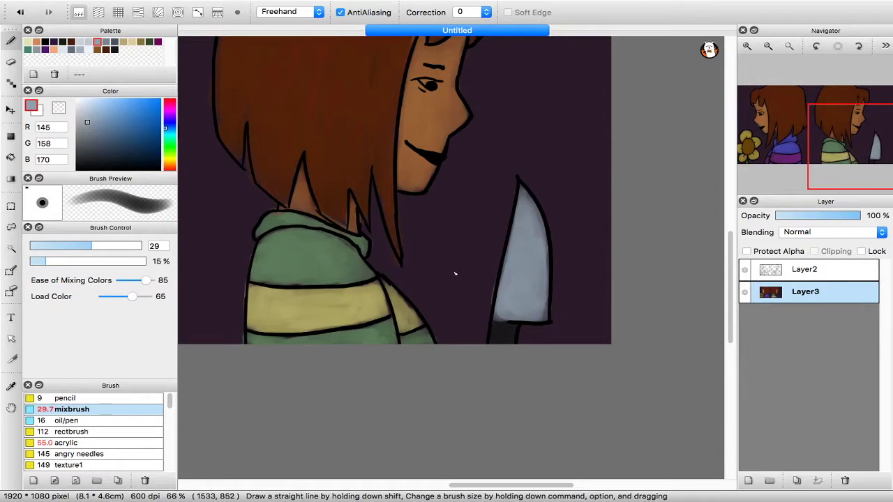
# - Lower the opacity of the line art layer, Layer2, to 54%
pyautogui.scroll(-2, 455, 260)
pyautogui.moveTo(419, 222); pyautogui.dragTo(495, 231)
pyautogui.moveTo(821, 215); pyautogui.dragTo(863, 216)
pyautogui.click(823, 270)
pyautogui.moveTo(835, 216); pyautogui.dragTo(823, 215)
# - Sample the left figure's skin and darken the colour to brown (109, 60, 26) for the face lines
pyautogui.press('super+plus')
pyautogui.press('super+plus')
pyautogui.moveTo(392, 201); pyautogui.dragTo(393, 326)
pyautogui.keyDown('alt'); pyautogui.click(382, 264); pyautogui.keyUp('alt')
pyautogui.keyDown('alt'); pyautogui.click(377, 259); pyautogui.keyUp('alt')
pyautogui.press('super+plus')
pyautogui.click(140, 139)
pyautogui.moveTo(168, 168); pyautogui.dragTo(168, 166)
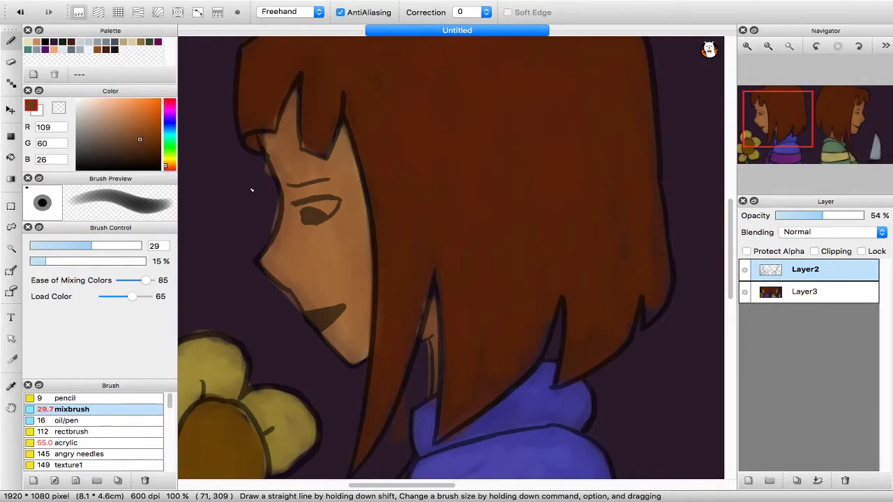
# - Try brown outline strokes on the left figure's face with the mixbrush at size 21 and undo them
pyautogui.press('super+plus')
pyautogui.moveTo(237, 239); pyautogui.dragTo(456, 257)
pyautogui.click(79, 246)
pyautogui.moveTo(446, 209); pyautogui.dragTo(462, 267)
pyautogui.moveTo(309, 109); pyautogui.dragTo(356, 194)
pyautogui.moveTo(855, 216); pyautogui.dragTo(863, 217)
pyautogui.press('super+z')
pyautogui.press('super+z')
# - Set Layer2's blending to Multiply and raise its opacity to 100%
pyautogui.click(804, 291)
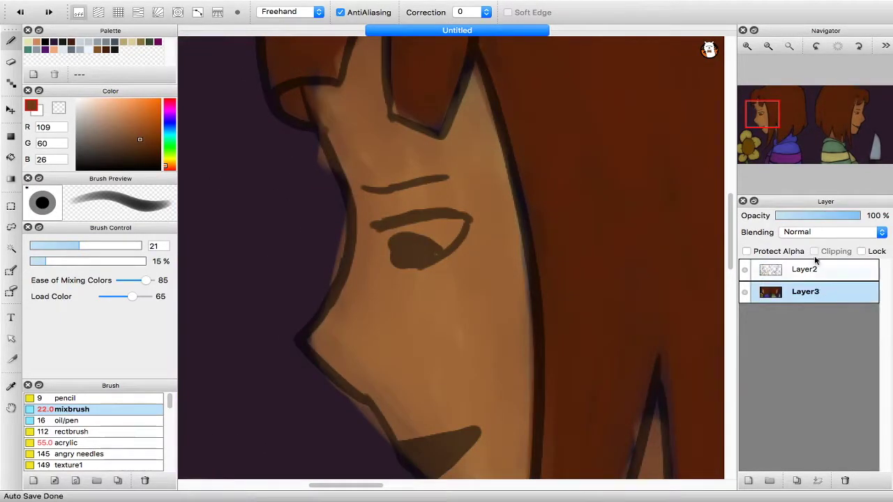
pyautogui.click(810, 269)
pyautogui.click(868, 235)
pyautogui.click(860, 242)
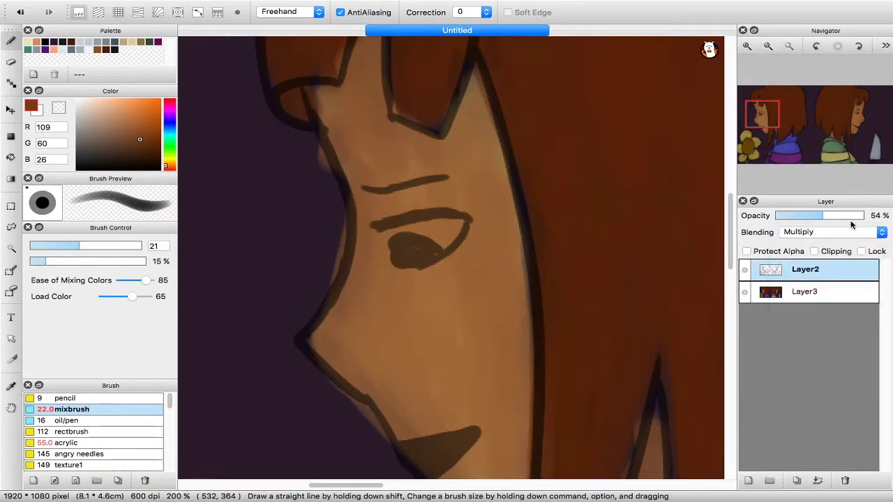
pyautogui.moveTo(853, 216); pyautogui.dragTo(866, 217)
# - Try the Add, Overlay, Screen, Difference, Darken, Dodge, Burn and Multiply blending modes on Layer2
pyautogui.click(829, 233)
pyautogui.click(828, 243)
pyautogui.click(829, 235)
pyautogui.click(830, 243)
pyautogui.click(830, 233)
pyautogui.click(830, 242)
pyautogui.click(830, 233)
pyautogui.click(830, 262)
pyautogui.click(830, 232)
pyautogui.click(830, 222)
pyautogui.click(830, 232)
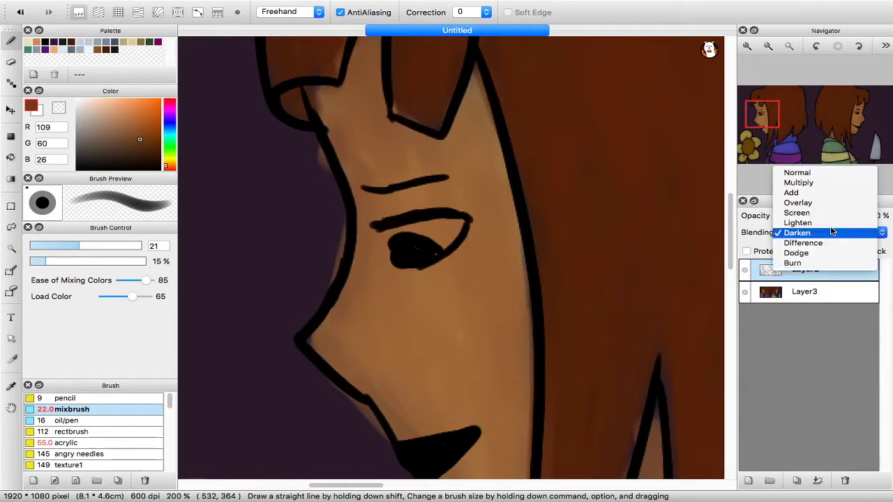
pyautogui.click(830, 252)
pyautogui.click(830, 233)
pyautogui.click(830, 242)
pyautogui.press('super+minus')
pyautogui.click(830, 232)
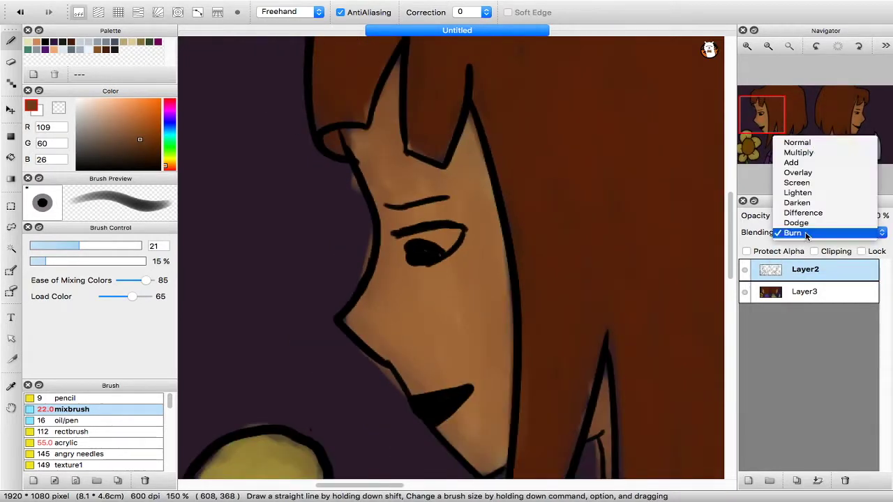
pyautogui.click(810, 154)
# - Set Layer2's blending to Overlay and its opacity to 45%
pyautogui.click(830, 232)
pyautogui.click(820, 252)
pyautogui.click(814, 216)
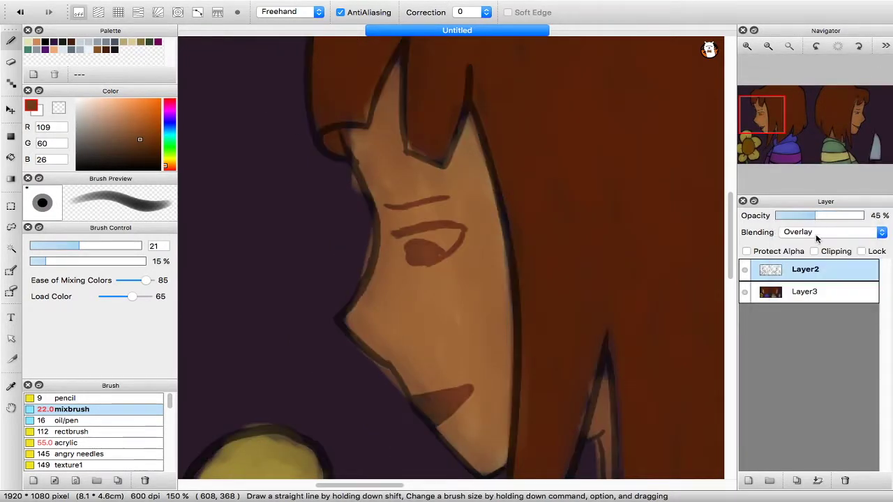
# - Try a brown (109, 60, 26) outline along the left figure's forehead on Layer3 with Layer2 faded further, and undo the strokes
pyautogui.click(820, 289)
pyautogui.moveTo(357, 161); pyautogui.dragTo(383, 227)
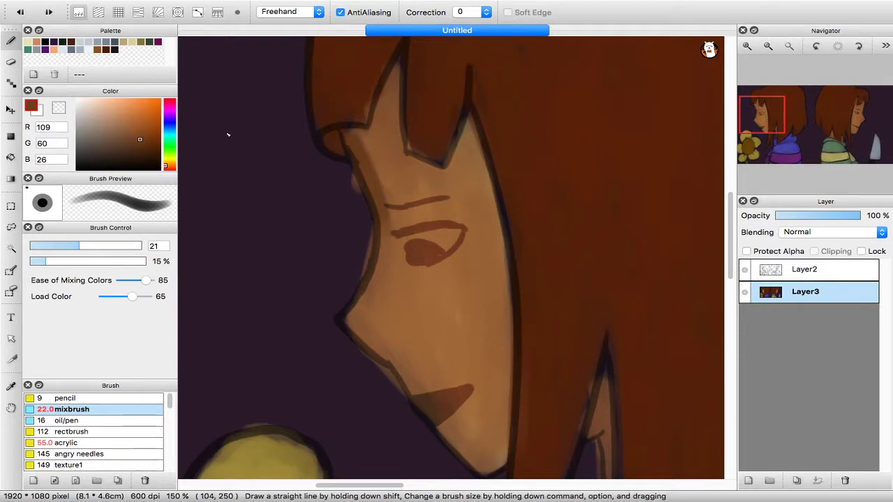
pyautogui.moveTo(793, 216); pyautogui.dragTo(862, 216)
pyautogui.click(805, 269)
pyautogui.click(788, 217)
pyautogui.click(805, 291)
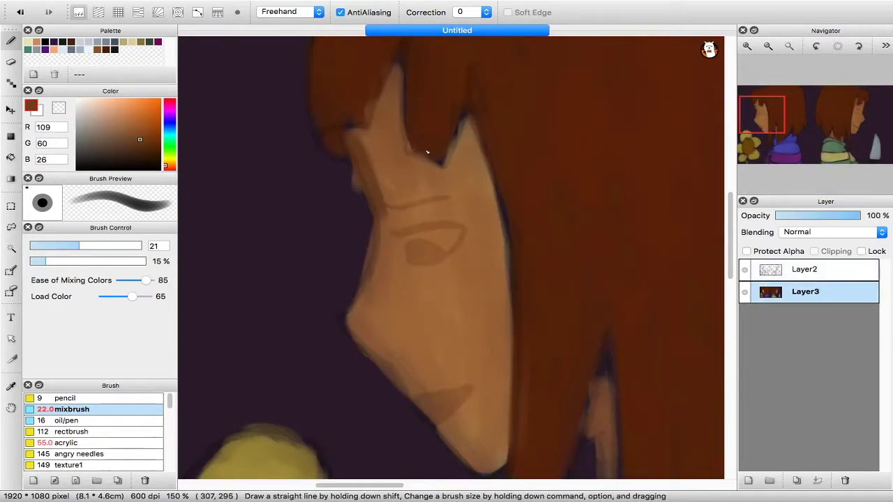
pyautogui.press('super+z')
pyautogui.press('super+z')
pyautogui.press('super+z')
pyautogui.press('super+z')
pyautogui.press('super+z')
# - Fade Layer2 to 12% opacity and make Layer3 the active layer
pyautogui.click(839, 268)
pyautogui.click(785, 217)
pyautogui.click(796, 292)
# - Outline the left figure's face profile and neck in dark brown (70, 31, 6) with the mixbrush at size 13.2
pyautogui.scroll(1, 400, 158)
pyautogui.click(144, 148)
pyautogui.click(58, 246)
pyautogui.moveTo(341, 141); pyautogui.dragTo(358, 198)
pyautogui.click(153, 151)
pyautogui.moveTo(338, 139)
pyautogui.mouseDown()
pyautogui.moveTo(370, 237)
pyautogui.moveTo(354, 171)
pyautogui.moveTo(367, 253)
pyautogui.moveTo(347, 342)
pyautogui.mouseUp()
pyautogui.moveTo(367, 202); pyautogui.dragTo(387, 89)
pyautogui.moveTo(370, 226)
pyautogui.mouseDown()
pyautogui.moveTo(352, 253)
pyautogui.moveTo(383, 311)
pyautogui.moveTo(419, 342)
pyautogui.moveTo(473, 426)
pyautogui.mouseUp()
pyautogui.moveTo(481, 383); pyautogui.dragTo(422, 257)
pyautogui.moveTo(417, 291)
pyautogui.mouseDown()
pyautogui.moveTo(396, 280)
pyautogui.moveTo(472, 346)
pyautogui.moveTo(493, 333)
pyautogui.mouseUp()
pyautogui.moveTo(610, 290); pyautogui.dragTo(641, 273)
pyautogui.moveTo(629, 286); pyautogui.dragTo(632, 385)
# - Clean up the outer edge of the left figure's profile with the sampled background purple (42, 27, 41)
pyautogui.press('super+minus')
pyautogui.press('super+minus')
pyautogui.press('super+plus')
pyautogui.moveTo(384, 113); pyautogui.dragTo(411, 204)
pyautogui.press('super+plus')
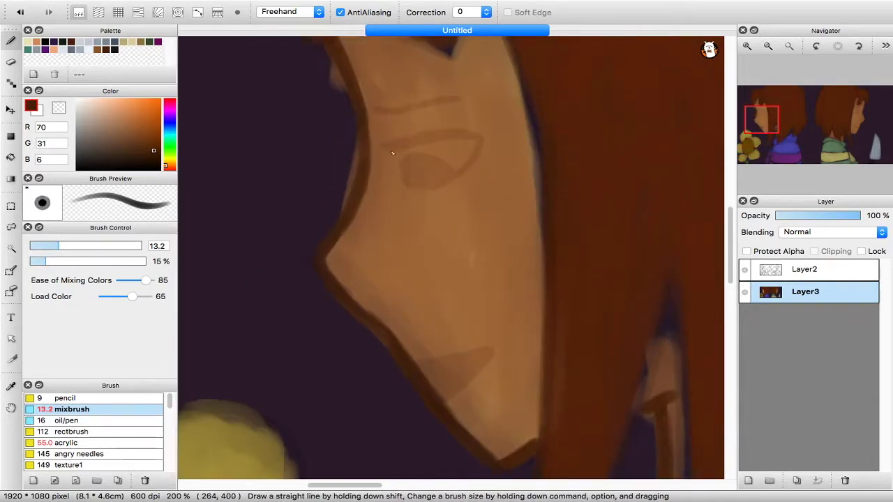
pyautogui.keyDown('alt'); pyautogui.click(323, 146); pyautogui.keyUp('alt')
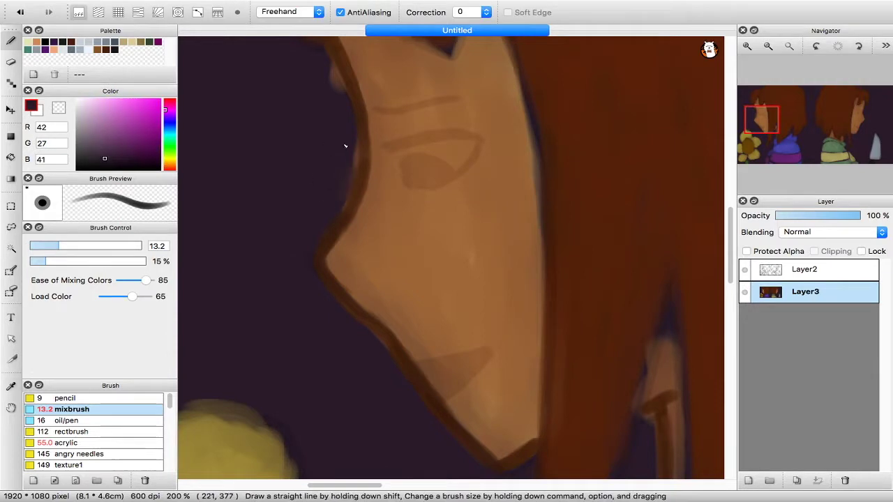
pyautogui.scroll(-5, 395, 339)
pyautogui.hscroll(2, 395, 339)
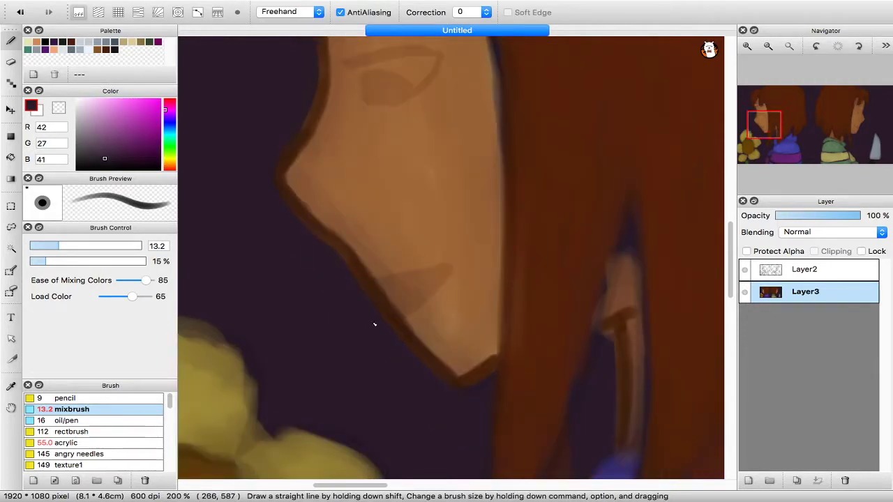
pyautogui.scroll(-3, 537, 216)
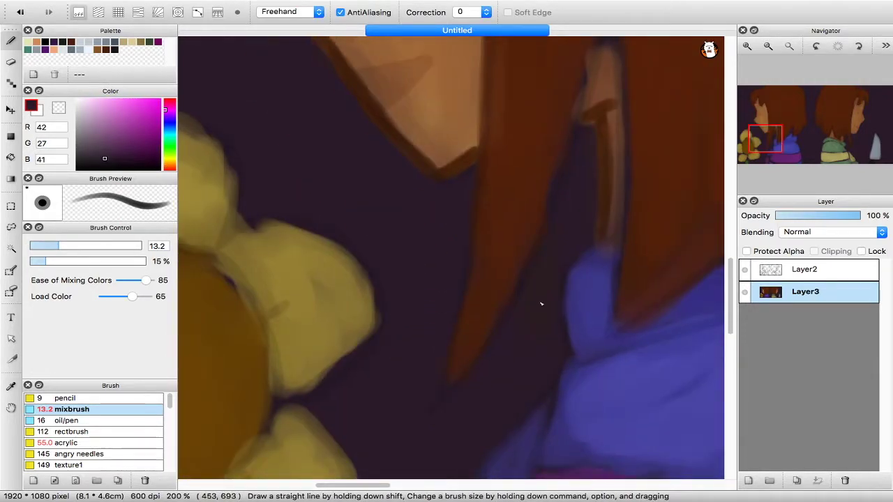
# - Paint the dark gap above the left figure's neck with the sampled skin brown (113, 70, 45)
pyautogui.press('super+minus')
pyautogui.press('super+minus')
pyautogui.moveTo(506, 228); pyautogui.dragTo(518, 401)
pyautogui.press('super+plus')
pyautogui.keyDown('alt'); pyautogui.click(590, 379); pyautogui.keyUp('alt')
pyautogui.moveTo(585, 343); pyautogui.dragTo(585, 352)
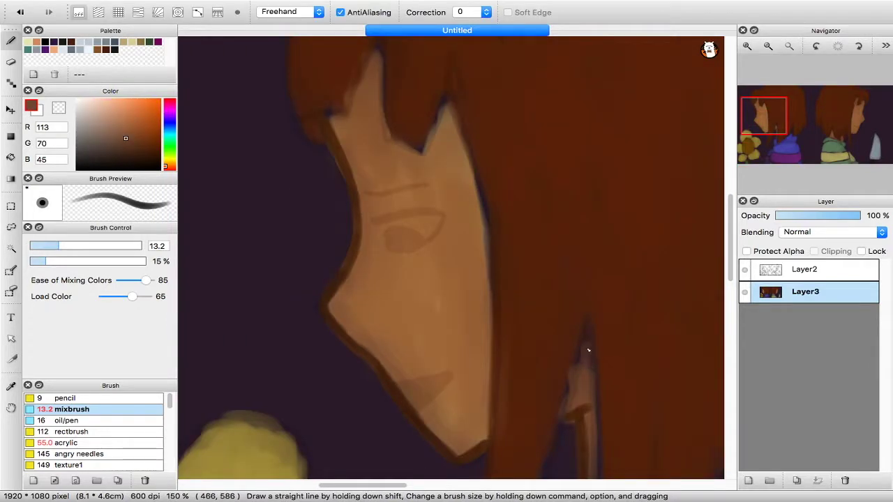
# - Refine the inner edge of the left figure's profile outline with the sampled skin brown (148, 94, 53)
pyautogui.scroll(-2, 585, 362)
pyautogui.scroll(3, 530, 307)
pyautogui.keyDown('alt'); pyautogui.click(353, 214); pyautogui.keyUp('alt')
pyautogui.moveTo(353, 214); pyautogui.dragTo(359, 339)
# - Hide Layer2 and redraw the left figure's outline from nose to chin on Layer3 in the sampled dark brown (68, 34, 15)
pyautogui.click(803, 268)
pyautogui.click(745, 270)
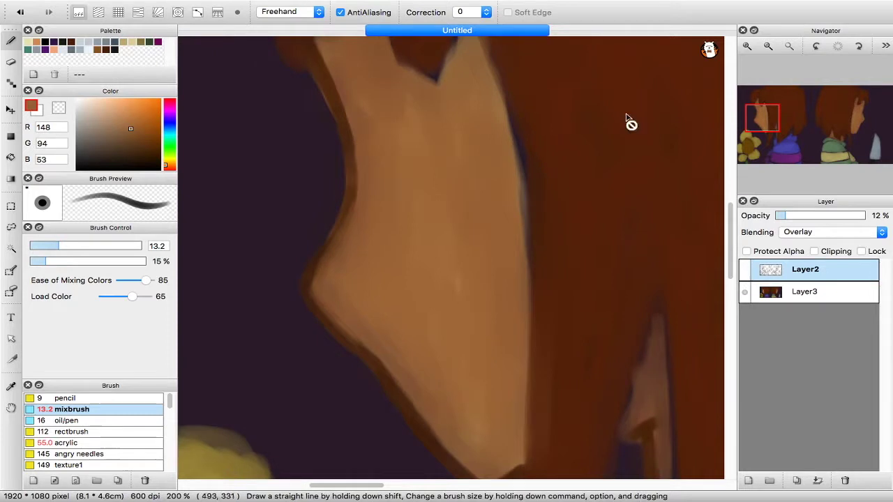
pyautogui.press('super+minus')
pyautogui.keyDown('alt'); pyautogui.click(349, 266); pyautogui.keyUp('alt')
pyautogui.click(804, 291)
pyautogui.moveTo(351, 290)
pyautogui.mouseDown()
pyautogui.moveTo(382, 325)
pyautogui.moveTo(399, 307)
pyautogui.moveTo(386, 321)
pyautogui.moveTo(493, 423)
pyautogui.mouseUp()
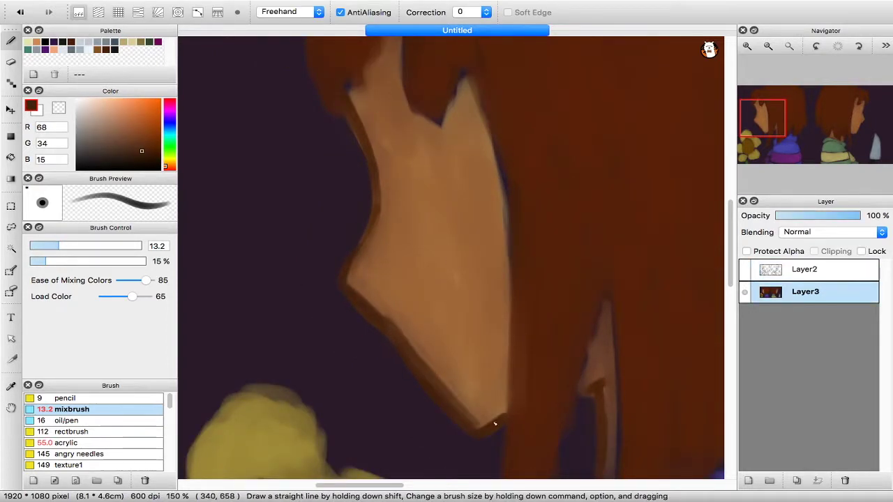
# - Darken the left figure's profile outline from forehead to chin on Layer3 with a deeper brown
pyautogui.moveTo(349, 274); pyautogui.dragTo(378, 215)
pyautogui.moveTo(152, 146); pyautogui.dragTo(157, 151)
pyautogui.click(169, 167)
pyautogui.moveTo(355, 259); pyautogui.dragTo(381, 208)
pyautogui.moveTo(392, 331); pyautogui.dragTo(461, 411)
pyautogui.moveTo(374, 211)
pyautogui.mouseDown()
pyautogui.moveTo(375, 262)
pyautogui.moveTo(343, 171)
pyautogui.mouseUp()
pyautogui.moveTo(355, 354); pyautogui.dragTo(392, 391)
# - Smooth the inner edge of the left figure's profile outline with the sampled skin brown (160, 105, 58)
pyautogui.keyDown('alt'); pyautogui.click(400, 256); pyautogui.keyUp('alt')
pyautogui.moveTo(350, 349)
pyautogui.mouseDown()
pyautogui.moveTo(392, 392)
pyautogui.moveTo(358, 211)
pyautogui.moveTo(391, 316)
pyautogui.moveTo(429, 334)
pyautogui.mouseUp()
pyautogui.moveTo(323, 145); pyautogui.dragTo(366, 264)
pyautogui.moveTo(342, 296)
pyautogui.mouseDown()
pyautogui.moveTo(348, 154)
pyautogui.moveTo(363, 122)
pyautogui.mouseUp()
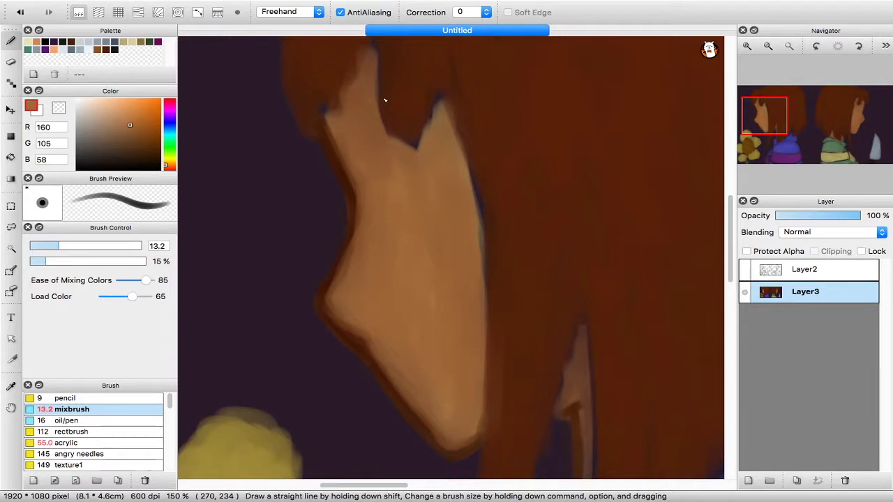
# - Using Layer2 as a guide, paint the left figure's upper eyelid on Layer3 in the sampled dark brown (53, 19, 5)
pyautogui.click(746, 269)
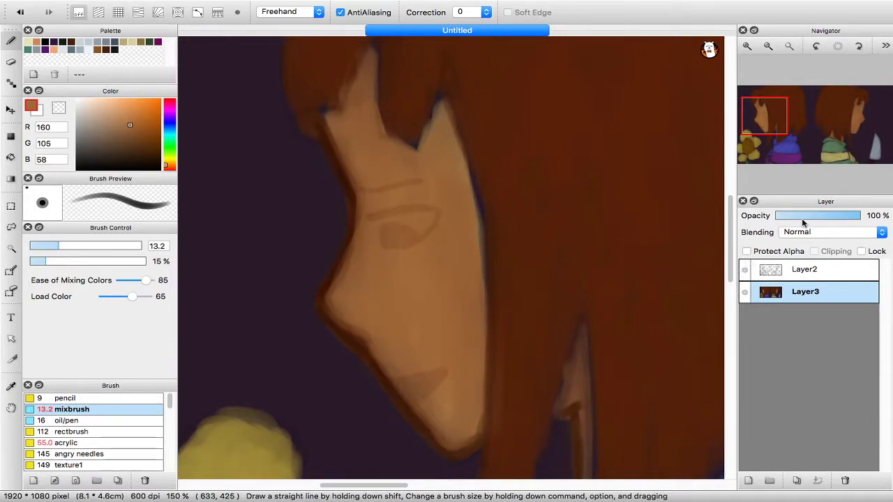
pyautogui.keyDown('alt'); pyautogui.click(349, 182); pyautogui.keyUp('alt')
pyautogui.press('super+plus')
pyautogui.press('super+plus')
pyautogui.moveTo(291, 180); pyautogui.dragTo(431, 161)
pyautogui.click(746, 269)
pyautogui.moveTo(293, 183); pyautogui.dragTo(368, 163)
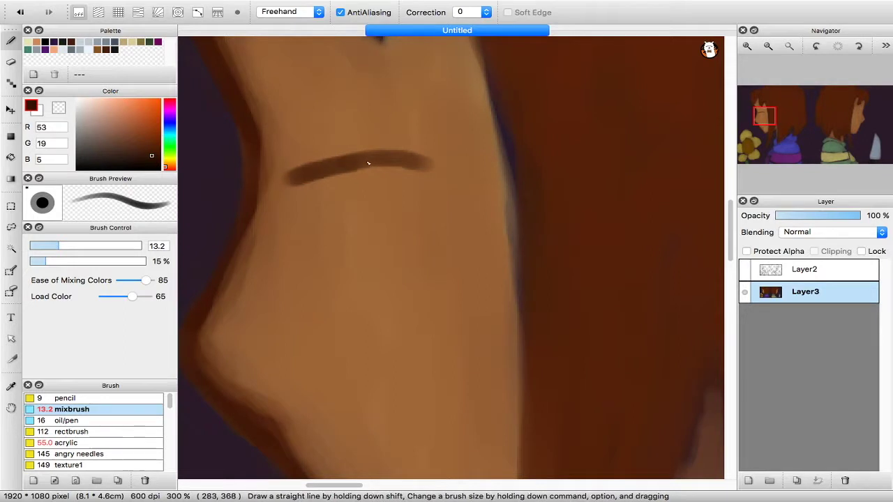
# - Show Layer2 and paint the left figure's outer eye corner, lower lid and round iris on Layer3 in dark brown (53, 19, 5)
pyautogui.click(746, 269)
pyautogui.moveTo(427, 166)
pyautogui.mouseDown()
pyautogui.moveTo(409, 199)
pyautogui.moveTo(348, 234)
pyautogui.moveTo(333, 204)
pyautogui.moveTo(339, 235)
pyautogui.moveTo(360, 204)
pyautogui.mouseUp()
pyautogui.press('super+minus')
pyautogui.press('super+minus')
pyautogui.press('super+plus')
pyautogui.press('super+plus')
pyautogui.moveTo(311, 220); pyautogui.dragTo(349, 197)
pyautogui.moveTo(304, 180); pyautogui.dragTo(414, 159)
pyautogui.scroll(5, 391, 189)
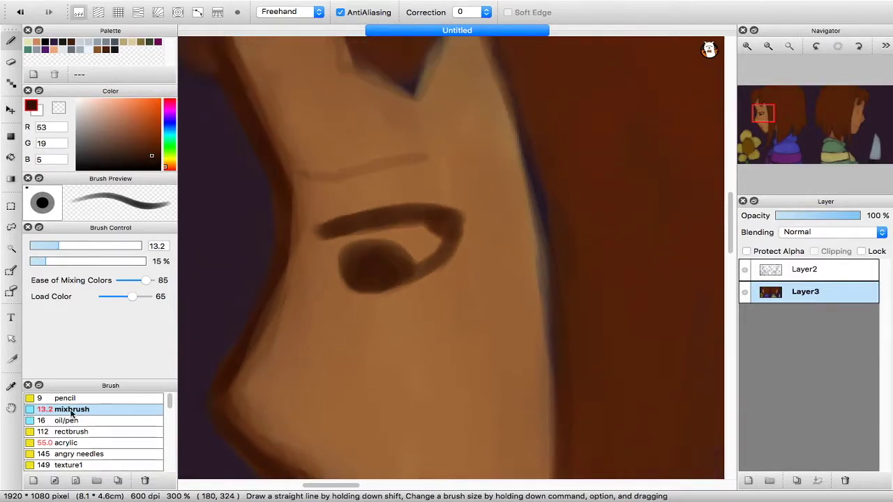
# - Paint the left figure's eyebrow with the oil/pen brush in near-black brown (28, 10, 1), and hide Layer2
pyautogui.click(65, 398)
pyautogui.click(70, 409)
pyautogui.click(70, 420)
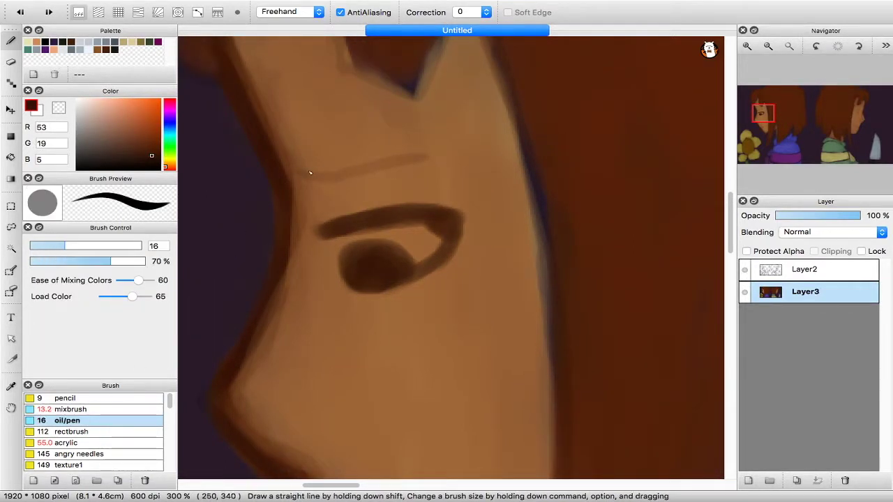
pyautogui.click(155, 162)
pyautogui.moveTo(310, 173); pyautogui.dragTo(426, 164)
pyautogui.press('super+z')
pyautogui.moveTo(307, 170)
pyautogui.mouseDown()
pyautogui.moveTo(406, 158)
pyautogui.moveTo(323, 176)
pyautogui.mouseUp()
pyautogui.click(744, 269)
# - Darken the left figure's upper eyelid line and paint the pupil with the near-black brown (28, 10, 1)
pyautogui.press('super+minus')
pyautogui.press('super+plus')
pyautogui.moveTo(315, 235); pyautogui.dragTo(445, 215)
pyautogui.moveTo(381, 257); pyautogui.dragTo(366, 270)
pyautogui.press('super+minus')
pyautogui.press('super+minus')
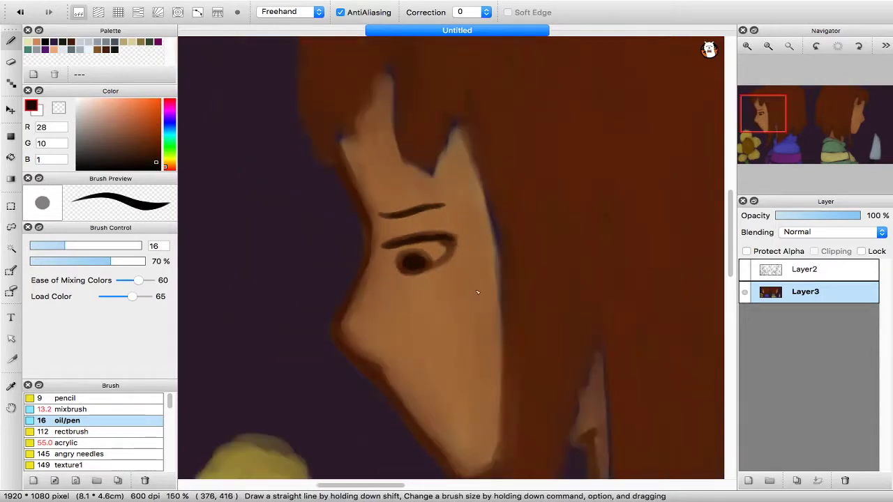
# - Tint the left figure's iris around the pupil with the mixbrush in brown (68, 28, 6)
pyautogui.press('super+plus')
pyautogui.press('super+plus')
pyautogui.click(99, 408)
pyautogui.moveTo(345, 263)
pyautogui.mouseDown()
pyautogui.moveTo(395, 251)
pyautogui.moveTo(342, 279)
pyautogui.mouseUp()
pyautogui.click(153, 151)
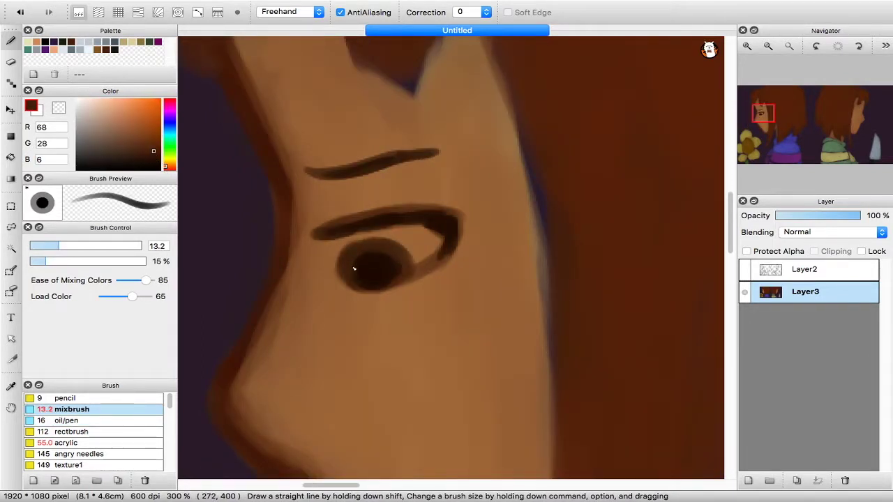
# - Outline the left figure's hair edge beside the face with the mixbrush in near-black red (32, 1, 1)
pyautogui.press('super+minus')
pyautogui.press('super+minus')
pyautogui.press('super+minus')
pyautogui.moveTo(479, 279); pyautogui.dragTo(425, 272)
pyautogui.press('super+plus')
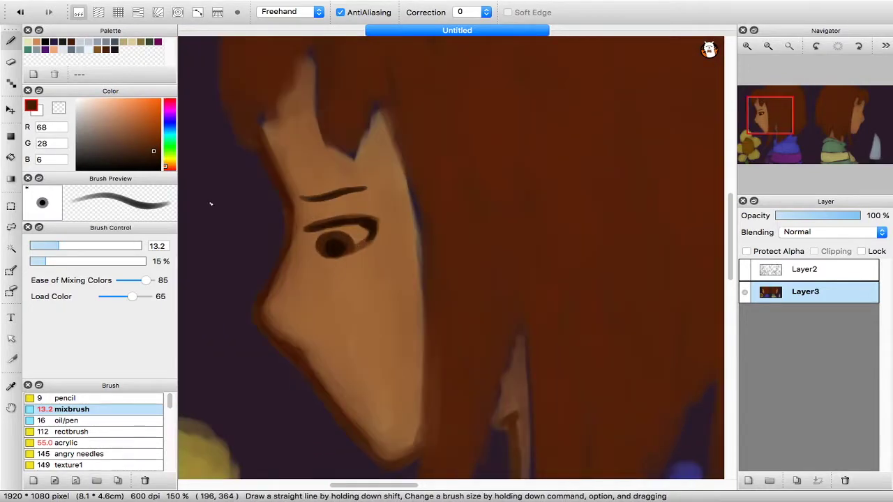
pyautogui.moveTo(355, 159); pyautogui.dragTo(369, 124)
pyautogui.click(159, 161)
pyautogui.moveTo(167, 168); pyautogui.dragTo(168, 172)
pyautogui.moveTo(387, 109)
pyautogui.mouseDown()
pyautogui.moveTo(421, 268)
pyautogui.moveTo(420, 254)
pyautogui.moveTo(423, 328)
pyautogui.moveTo(410, 180)
pyautogui.mouseUp()
pyautogui.moveTo(409, 159); pyautogui.dragTo(410, 232)
pyautogui.moveTo(412, 123); pyautogui.dragTo(410, 328)
# - Outline both sides of the left figure's long pointed front lock, down to its tip below the chin
pyautogui.moveTo(416, 249); pyautogui.dragTo(400, 390)
pyautogui.moveTo(410, 369); pyautogui.dragTo(409, 198)
pyautogui.moveTo(400, 241)
pyautogui.mouseDown()
pyautogui.moveTo(374, 313)
pyautogui.moveTo(417, 258)
pyautogui.mouseUp()
pyautogui.moveTo(391, 303); pyautogui.dragTo(438, 207)
pyautogui.moveTo(423, 243); pyautogui.dragTo(397, 288)
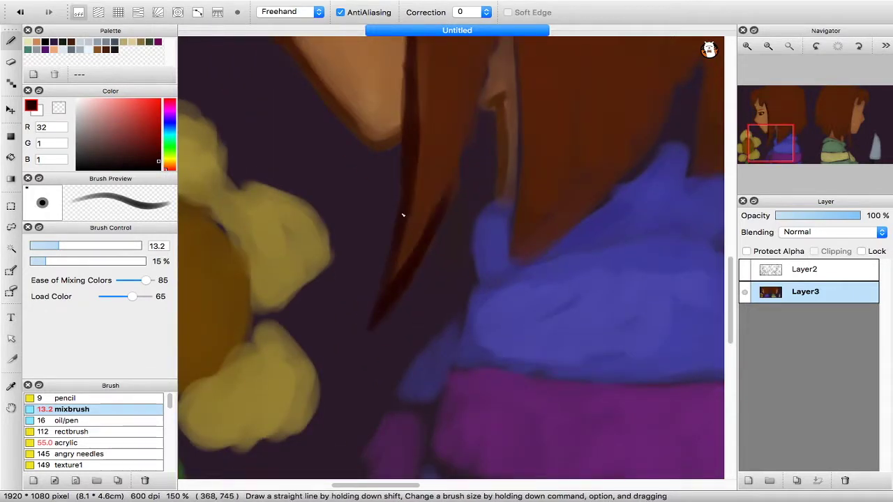
pyautogui.scroll(4, 396, 228)
pyautogui.moveTo(383, 330); pyautogui.dragTo(430, 199)
pyautogui.moveTo(439, 144); pyautogui.dragTo(406, 256)
# - Outline the left figure's fringe and the front curve of the crown in near-black red (32, 1, 1)
pyautogui.press('super+minus')
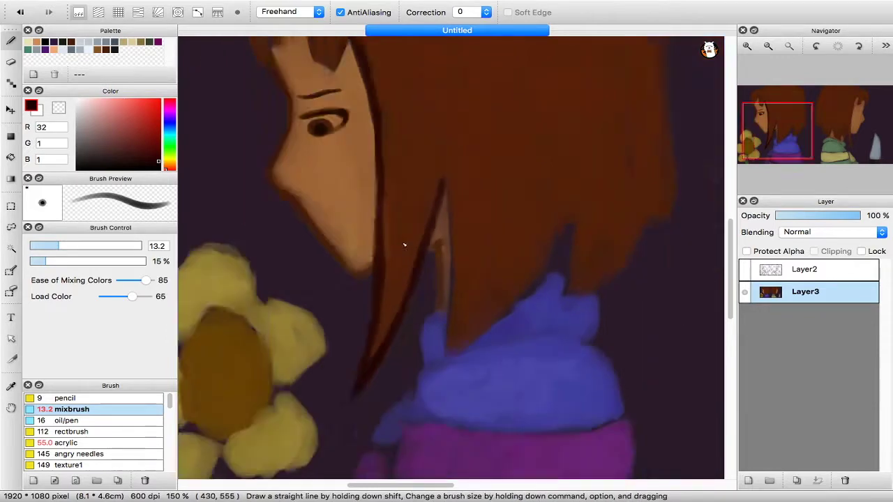
pyautogui.moveTo(438, 179); pyautogui.dragTo(477, 313)
pyautogui.moveTo(343, 135); pyautogui.dragTo(348, 191)
pyautogui.moveTo(338, 146); pyautogui.dragTo(361, 199)
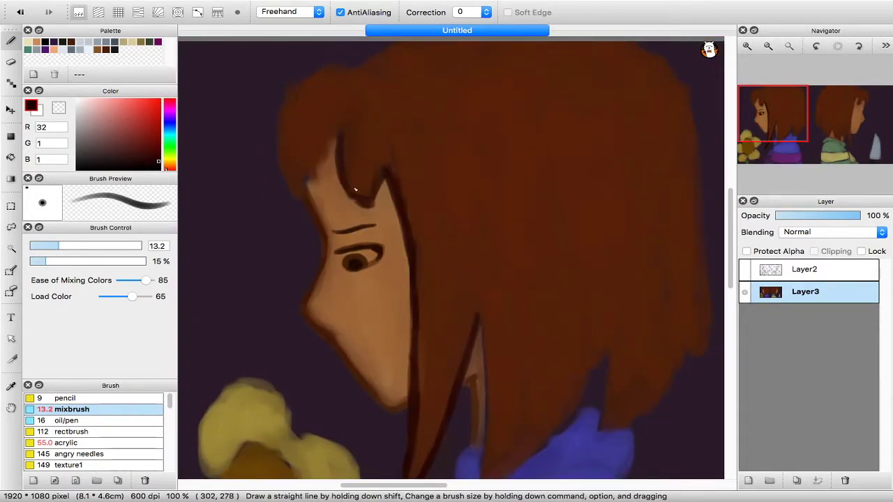
pyautogui.moveTo(355, 127)
pyautogui.mouseDown()
pyautogui.moveTo(327, 168)
pyautogui.moveTo(309, 172)
pyautogui.moveTo(280, 135)
pyautogui.mouseUp()
pyautogui.moveTo(291, 92); pyautogui.dragTo(318, 74)
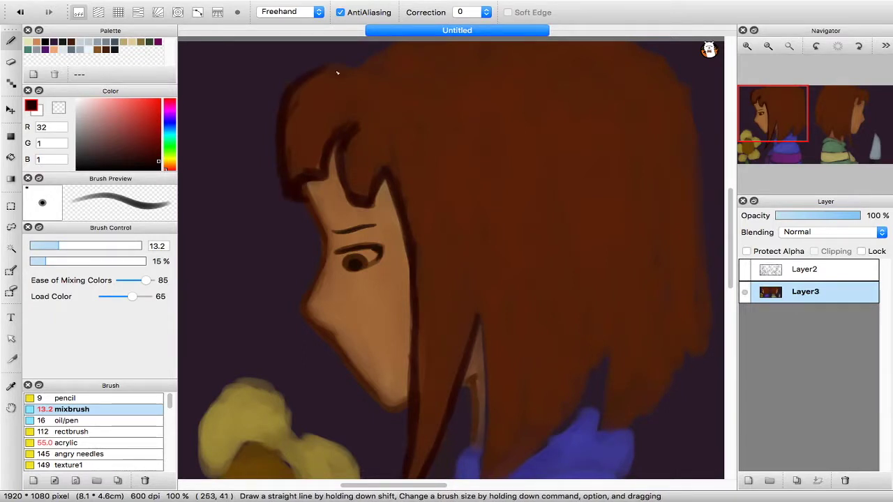
pyautogui.scroll(3, 337, 154)
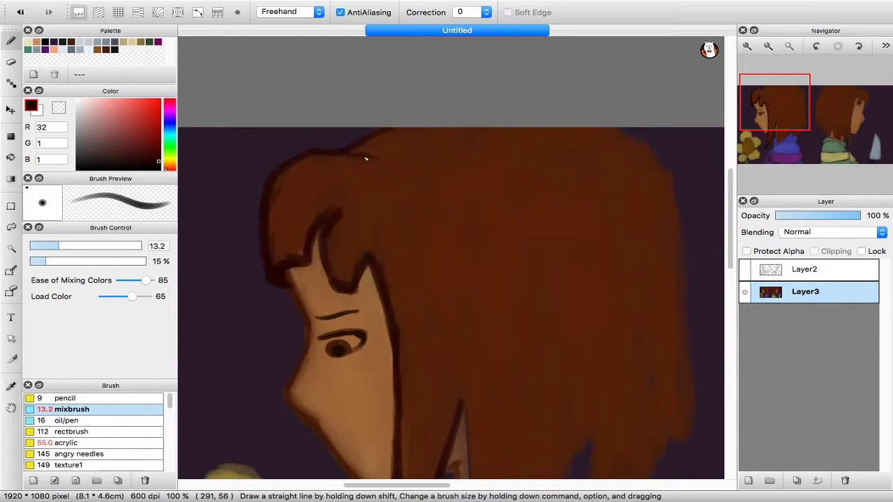
# - Outline the left figure's hair behind the neck, along its jagged lower edge and up the back of the head
pyautogui.scroll(-3, 490, 300)
pyautogui.scroll(-3, 428, 355)
pyautogui.moveTo(398, 249)
pyautogui.mouseDown()
pyautogui.moveTo(417, 376)
pyautogui.moveTo(448, 384)
pyautogui.mouseUp()
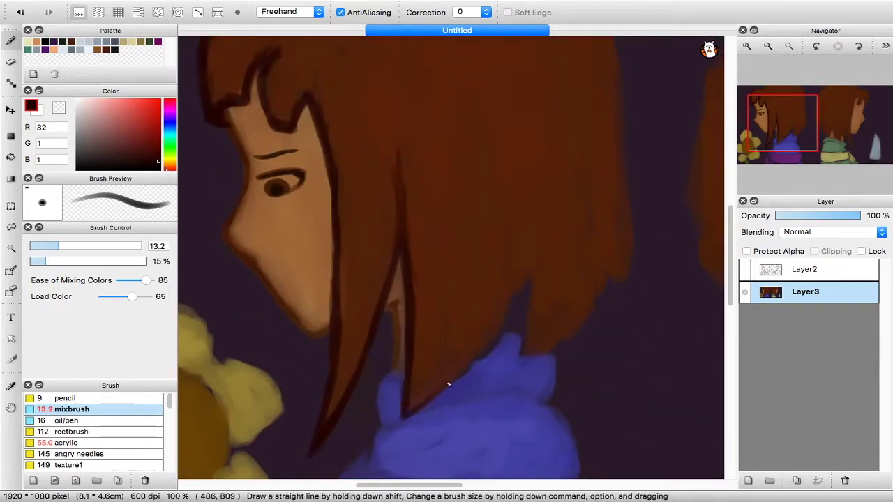
pyautogui.moveTo(483, 351); pyautogui.dragTo(537, 306)
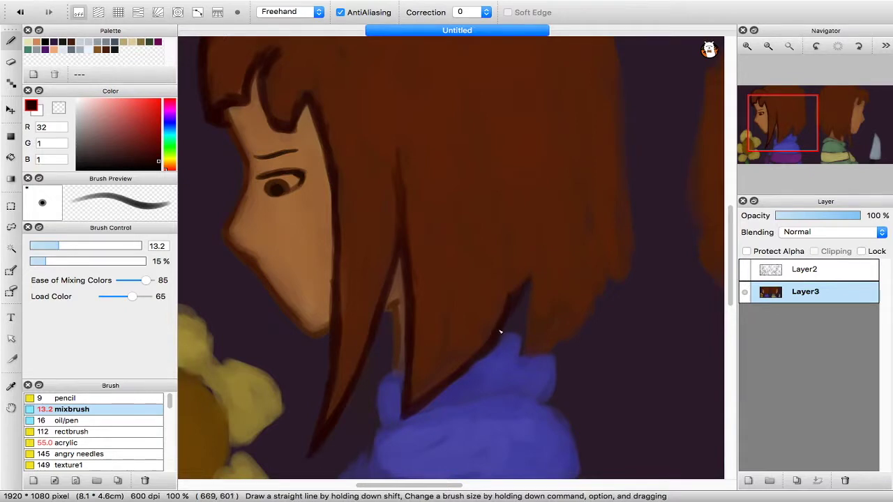
pyautogui.moveTo(518, 352); pyautogui.dragTo(523, 302)
pyautogui.press('super+minus')
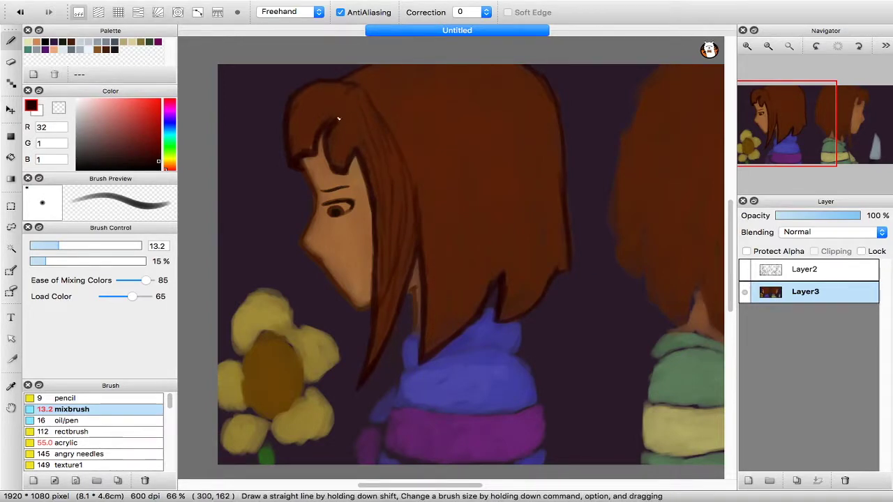
# - Paint fine strand lines through the left figure's fringe and side hair with the sampled dark red-brown (40, 7, 3)
pyautogui.scroll(5, 342, 125)
pyautogui.keyDown('alt'); pyautogui.click(409, 164); pyautogui.keyUp('alt')
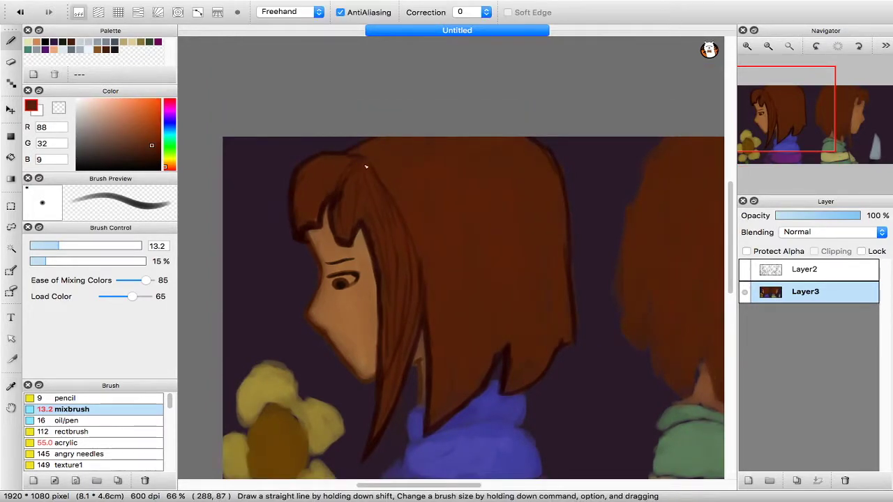
pyautogui.keyDown('alt'); pyautogui.click(357, 238); pyautogui.keyUp('alt')
pyautogui.moveTo(349, 212); pyautogui.dragTo(350, 197)
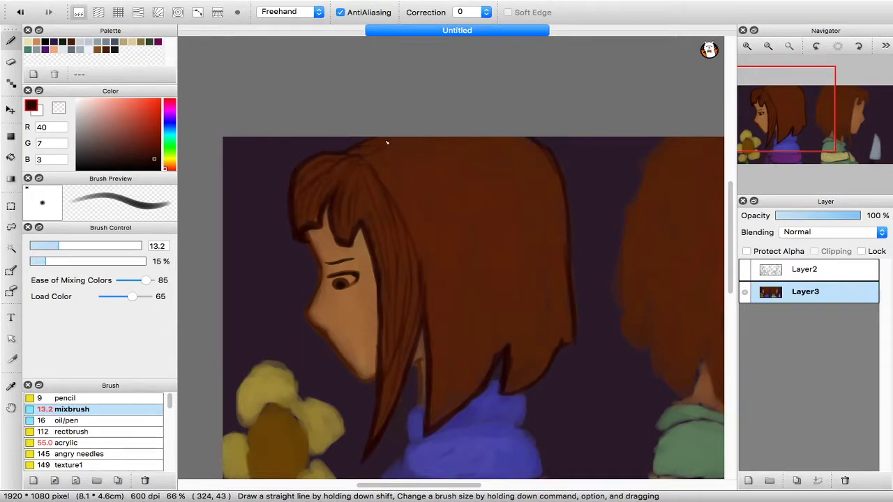
pyautogui.moveTo(372, 167); pyautogui.dragTo(428, 304)
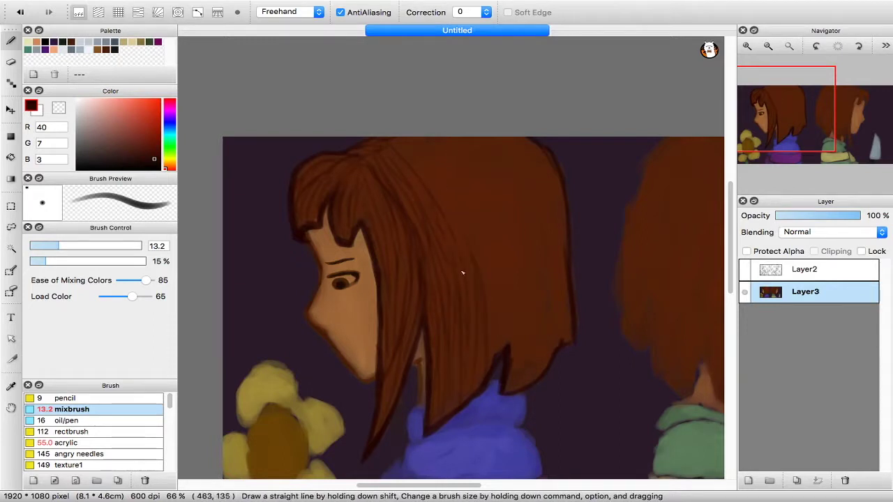
# - Add strands across the back of the left figure's hair, alternating sampled browns (87, 32, 9), (81, 32, 9) with darks (38, 12, 19), (35, 5, 5)
pyautogui.scroll(-3, 450, 209)
pyautogui.hscroll(2, 450, 209)
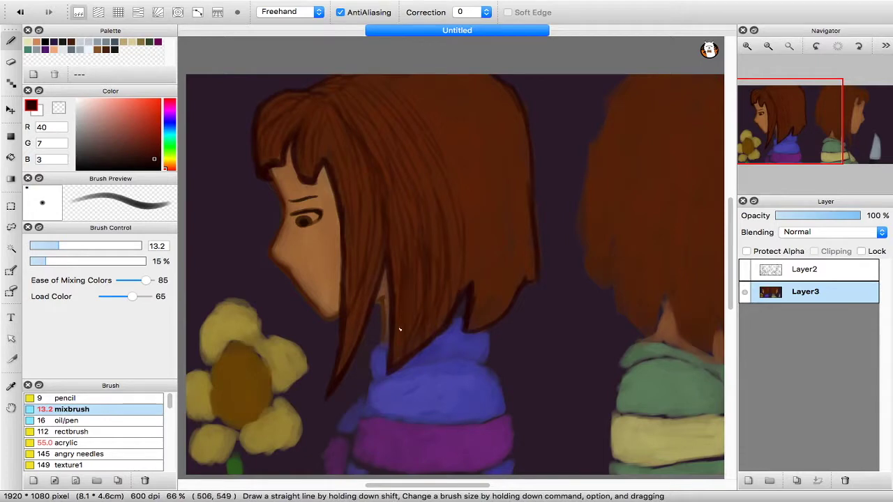
pyautogui.keyDown('alt'); pyautogui.click(426, 273); pyautogui.keyUp('alt')
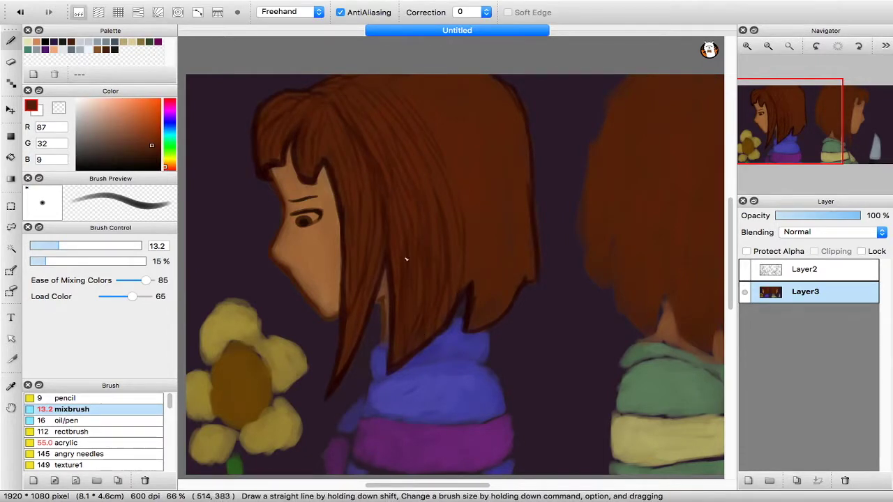
pyautogui.keyDown('alt'); pyautogui.click(454, 325); pyautogui.keyUp('alt')
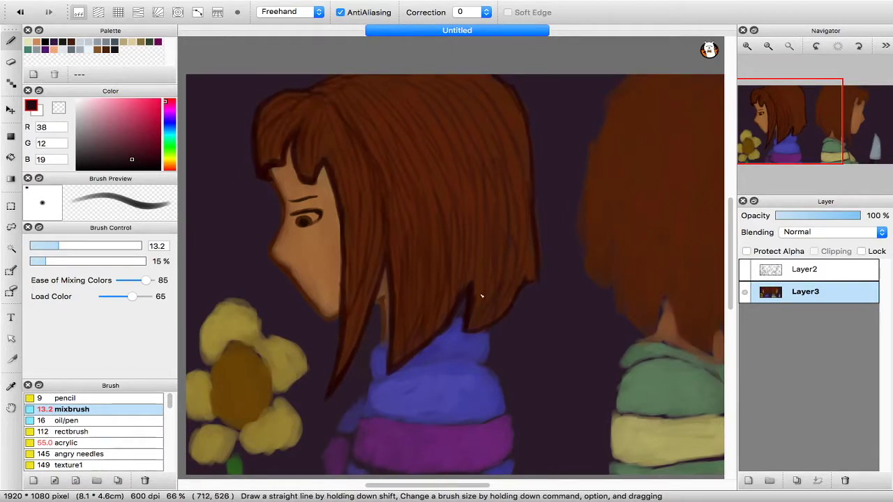
pyautogui.keyDown('alt'); pyautogui.click(455, 172); pyautogui.keyUp('alt')
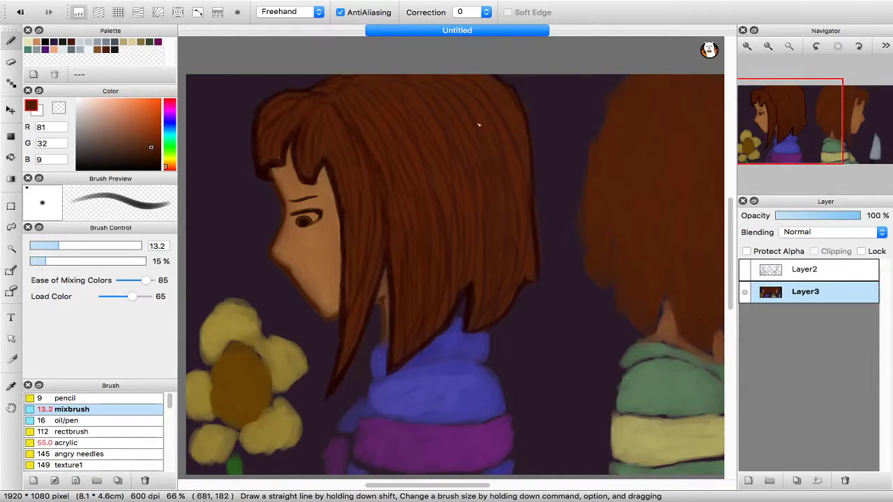
pyautogui.keyDown('alt'); pyautogui.click(488, 285); pyautogui.keyUp('alt')
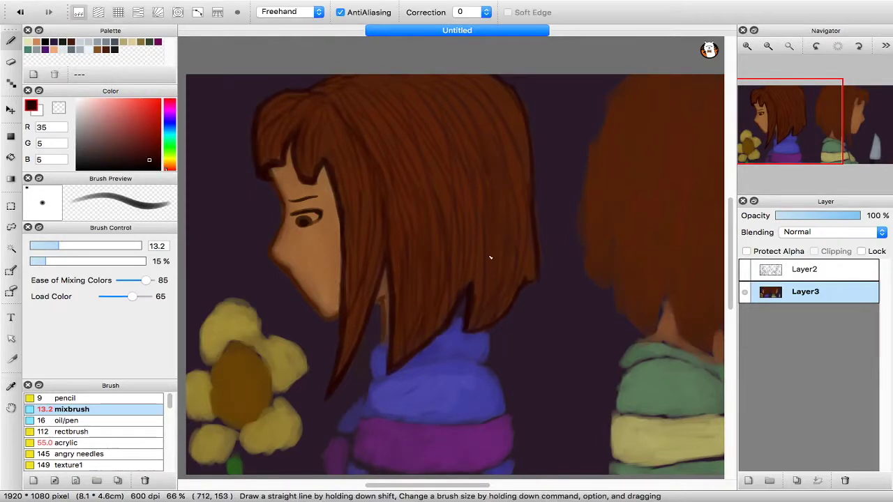
pyautogui.keyDown('alt'); pyautogui.click(519, 178); pyautogui.keyUp('alt')
# - Paint lighter strands near the left figure's crown in reddish brown (115, 44, 11)
pyautogui.press('super+minus')
pyautogui.moveTo(473, 147); pyautogui.dragTo(430, 105)
pyautogui.press('super+plus')
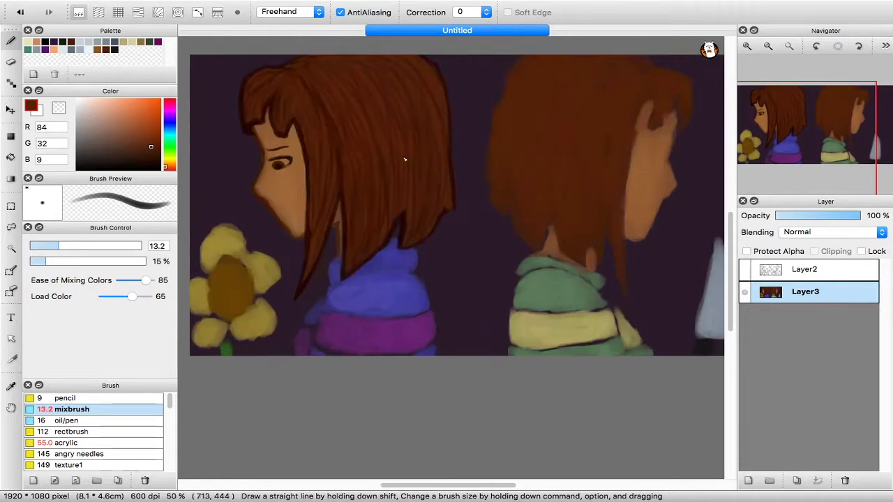
pyautogui.click(152, 138)
pyautogui.press('super+plus')
pyautogui.moveTo(250, 59); pyautogui.dragTo(376, 170)
pyautogui.press('super+plus')
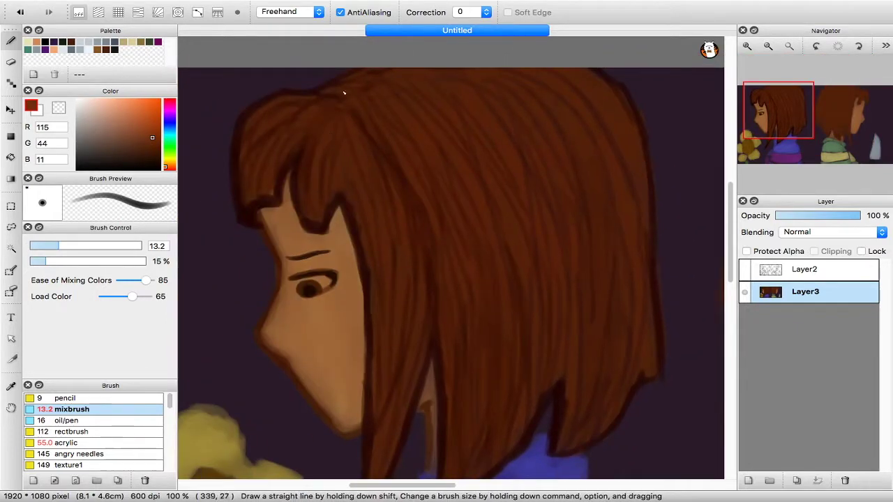
# - Paint golden-brown (139, 76, 12) highlight strands in the left figure's fringe and long front lock
pyautogui.keyDown('alt'); pyautogui.click(338, 164); pyautogui.keyUp('alt')
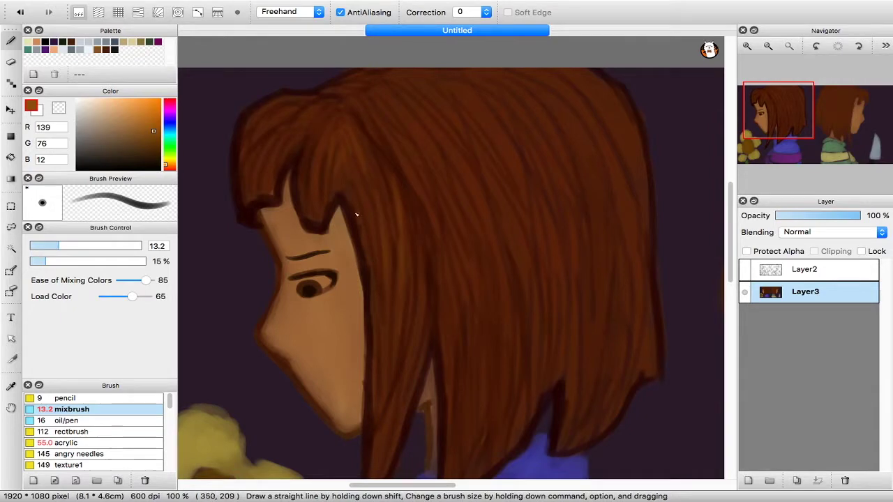
pyautogui.scroll(-3, 410, 335)
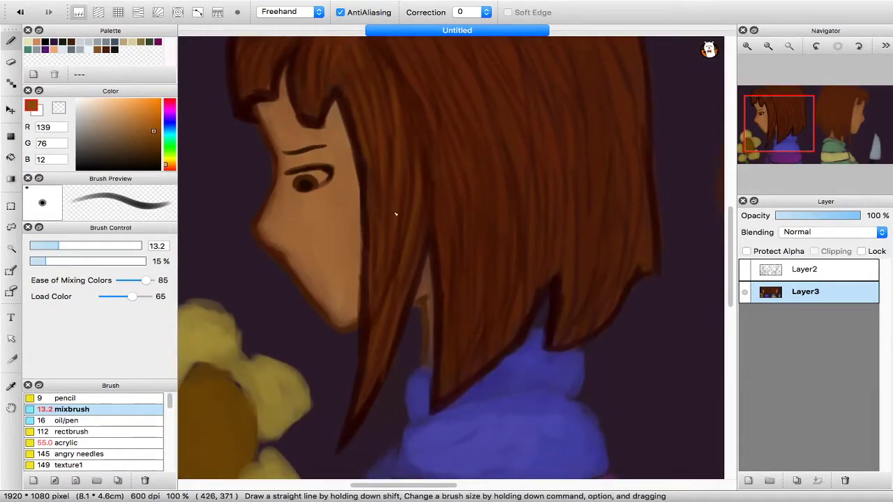
pyautogui.press('super+minus')
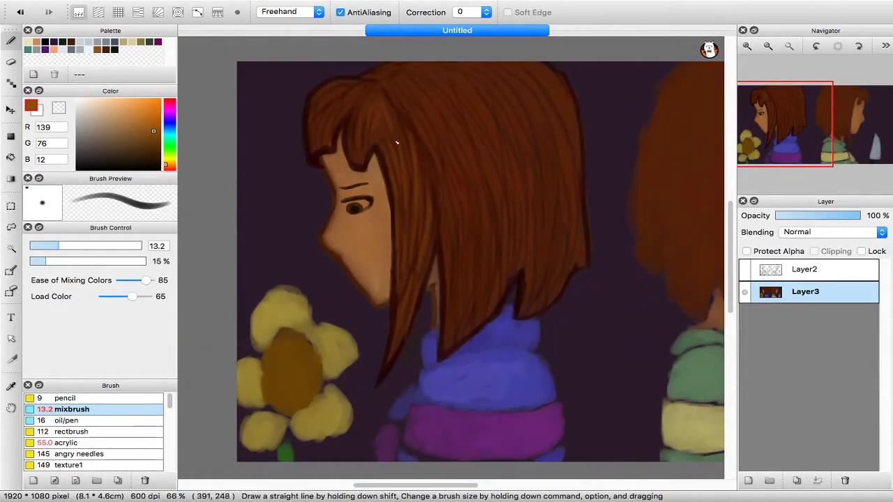
pyautogui.scroll(2, 385, 191)
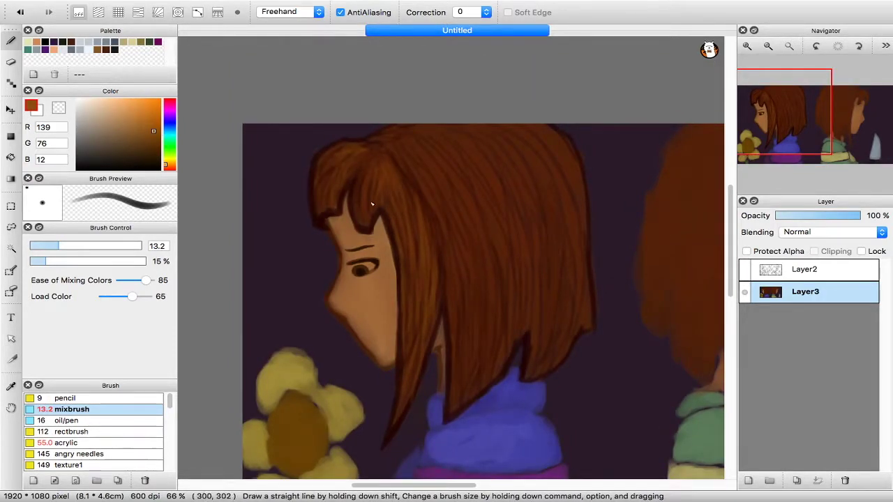
# - Extend the golden-brown (139, 76, 12) highlight strands over the side and back of the left figure's hair
pyautogui.scroll(-1, 395, 149)
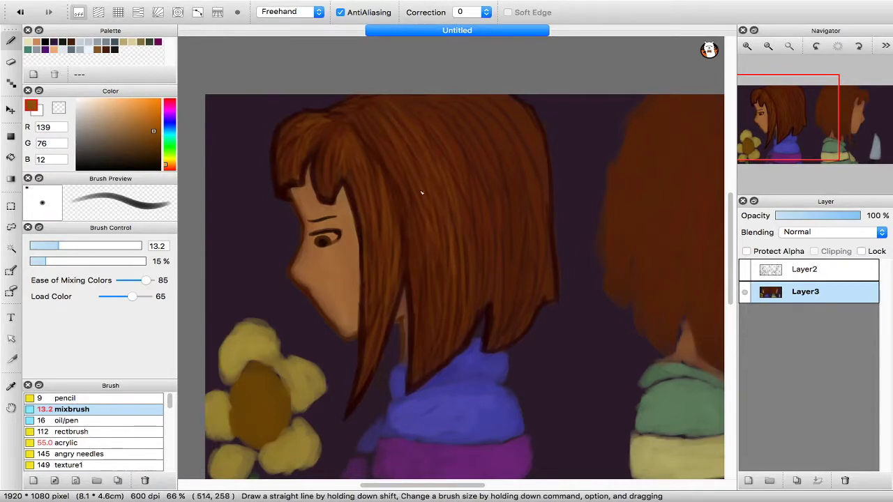
pyautogui.press('super+minus')
pyautogui.hscroll(2, 430, 237)
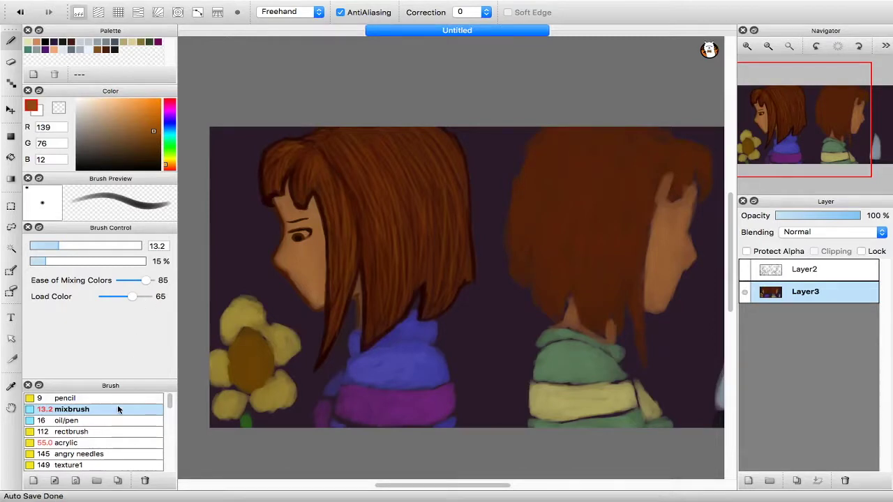
pyautogui.scroll(1, 317, 245)
pyautogui.moveTo(371, 221); pyautogui.dragTo(460, 203)
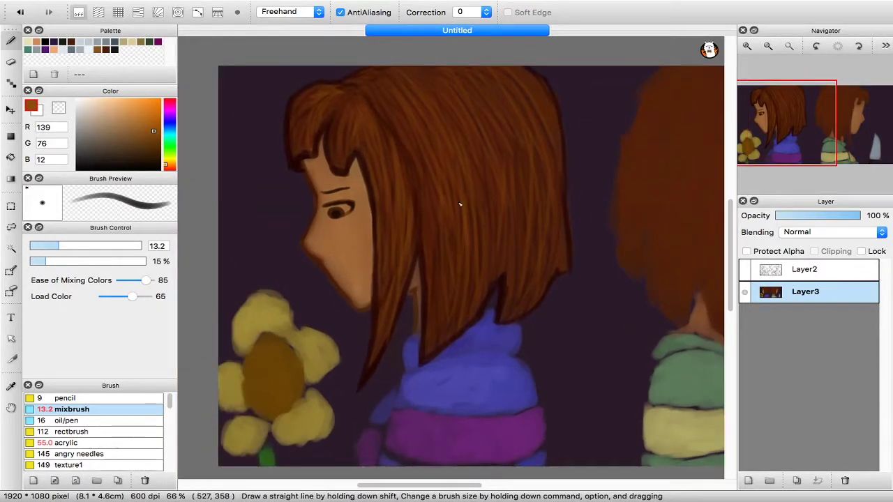
# - Add a new layer above Layer3, choose the AirBrush with purple (66, 11, 78), and undo a trial stroke on the face
pyautogui.click(748, 481)
pyautogui.moveTo(170, 403); pyautogui.dragTo(168, 429)
pyautogui.click(132, 441)
pyautogui.click(145, 146)
pyautogui.click(167, 112)
pyautogui.click(148, 148)
pyautogui.moveTo(369, 226); pyautogui.dragTo(358, 227)
pyautogui.press('super+z')
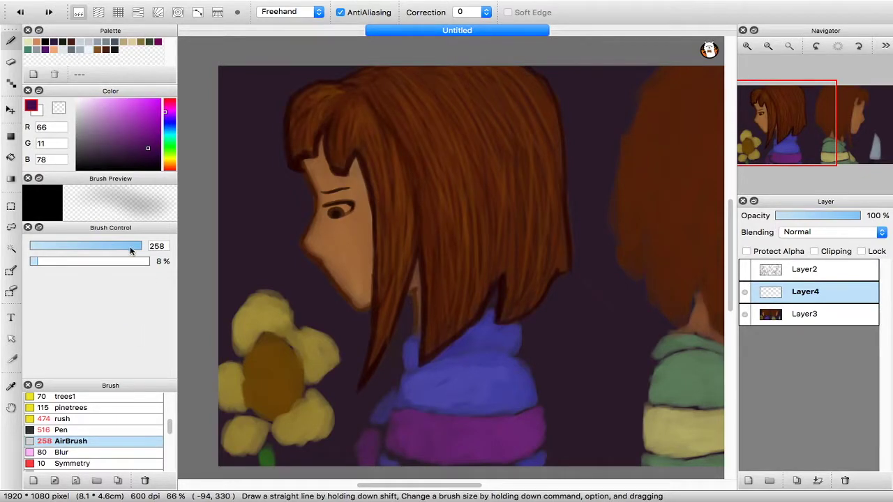
# - Set the AirBrush size to 72 and shade the left figure's face beside the hair, under the fringe, along the jaw and on the neck
pyautogui.click(120, 246)
pyautogui.moveTo(358, 176)
pyautogui.mouseDown()
pyautogui.moveTo(363, 303)
pyautogui.moveTo(358, 245)
pyautogui.moveTo(366, 298)
pyautogui.mouseUp()
pyautogui.moveTo(318, 191); pyautogui.dragTo(318, 223)
pyautogui.moveTo(321, 153); pyautogui.dragTo(326, 172)
pyautogui.moveTo(336, 272); pyautogui.dragTo(362, 300)
pyautogui.moveTo(417, 276); pyautogui.dragTo(417, 299)
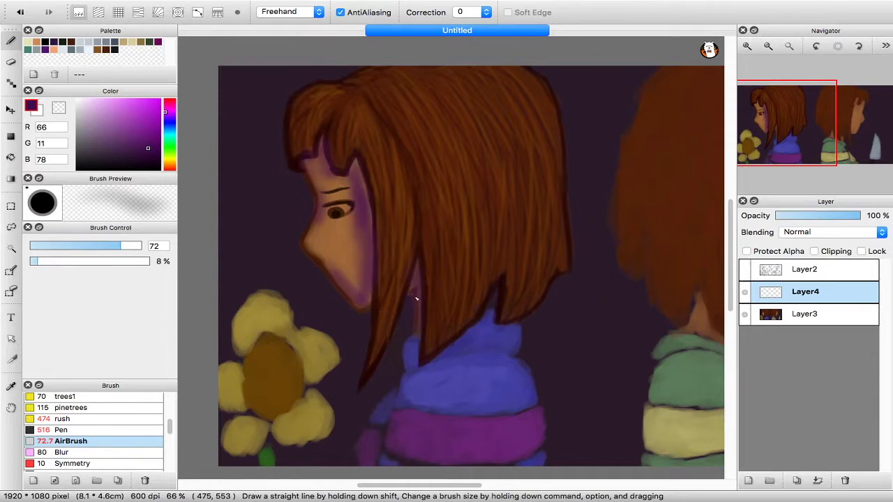
# - Add purple AirBrush shading around the nose and beside the hair on the left figure's face, and lower Layer4's opacity to 37%
pyautogui.moveTo(328, 263); pyautogui.dragTo(314, 248)
pyautogui.moveTo(360, 166); pyautogui.dragTo(374, 212)
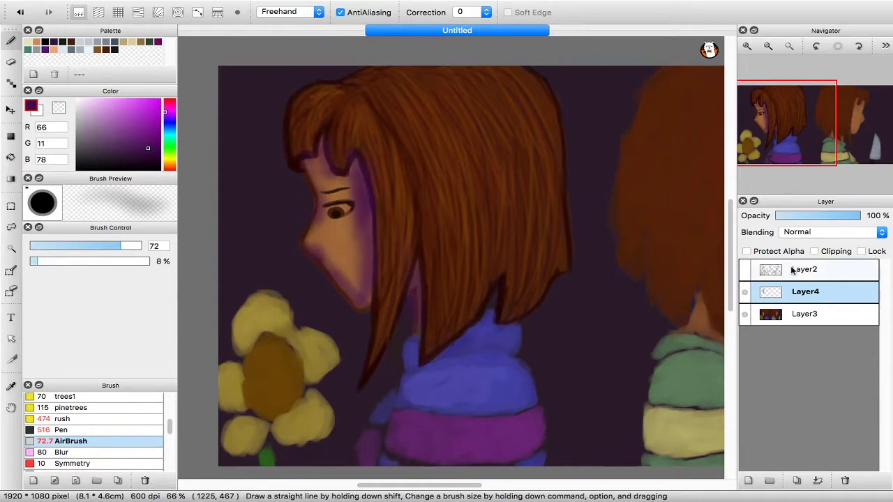
pyautogui.moveTo(830, 216); pyautogui.dragTo(814, 222)
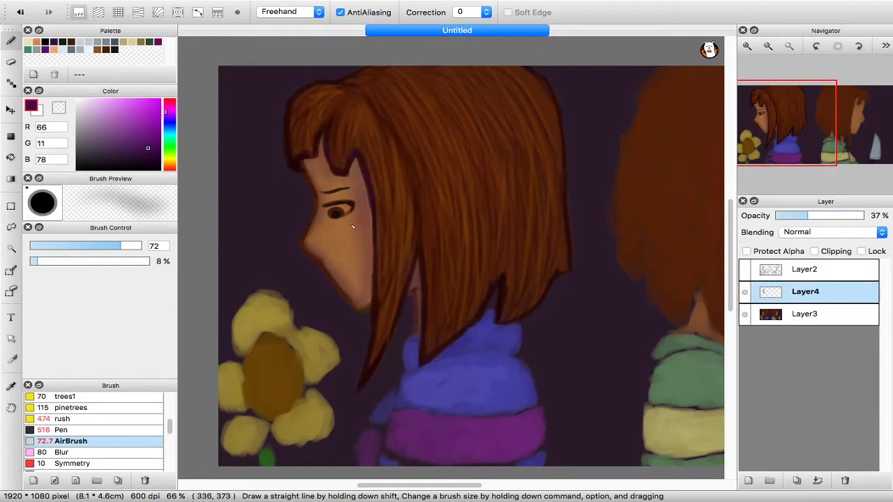
# - Try the Multiply, Overlay and Darken blending modes on Layer4 and reduce its opacity to 30%
pyautogui.click(846, 236)
pyautogui.click(844, 242)
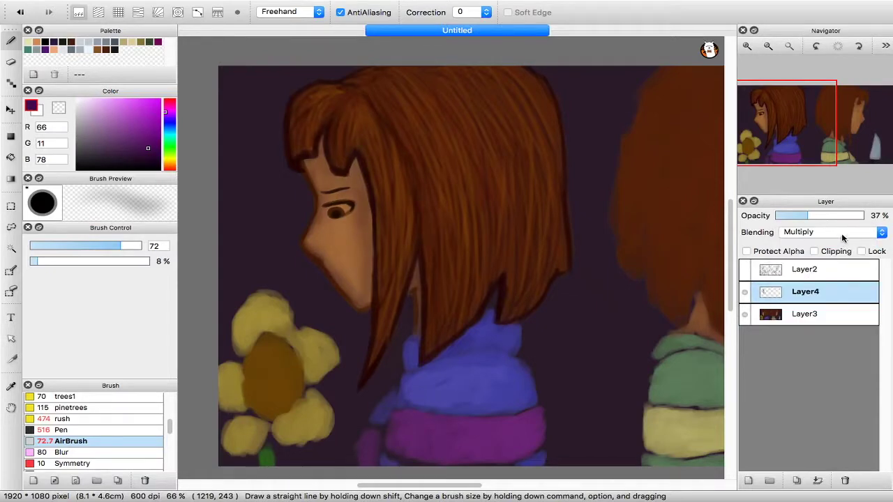
pyautogui.click(834, 232)
pyautogui.click(834, 242)
pyautogui.click(832, 232)
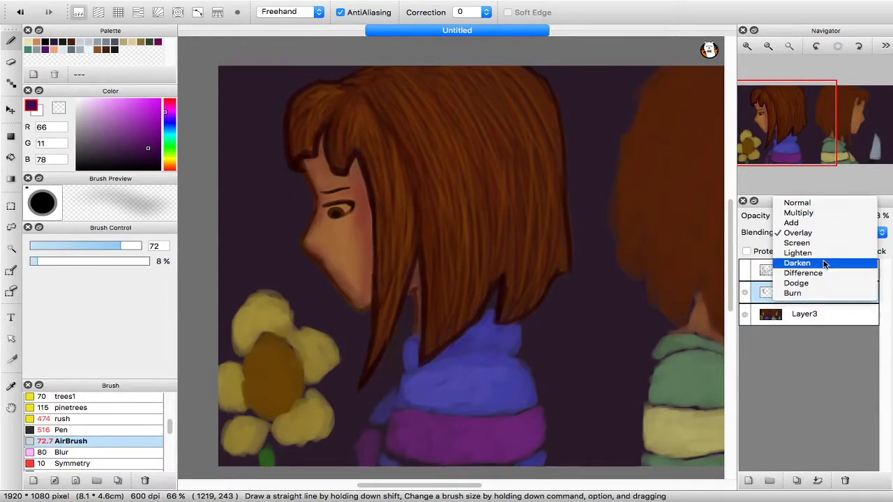
pyautogui.click(829, 272)
pyautogui.moveTo(810, 215)
pyautogui.mouseDown()
pyautogui.moveTo(825, 221)
pyautogui.moveTo(801, 217)
pyautogui.mouseUp()
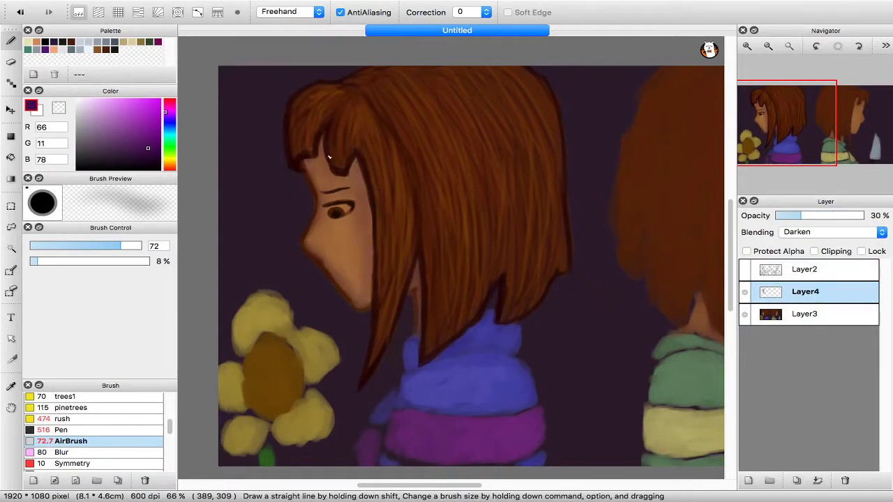
# - Compare further blending modes on Layer4, return it to Normal and set its opacity to 48%
pyautogui.click(825, 236)
pyautogui.click(825, 243)
pyautogui.click(823, 233)
pyautogui.click(821, 243)
pyautogui.click(820, 236)
pyautogui.click(819, 243)
pyautogui.click(818, 234)
pyautogui.click(819, 153)
pyautogui.click(825, 232)
pyautogui.click(826, 223)
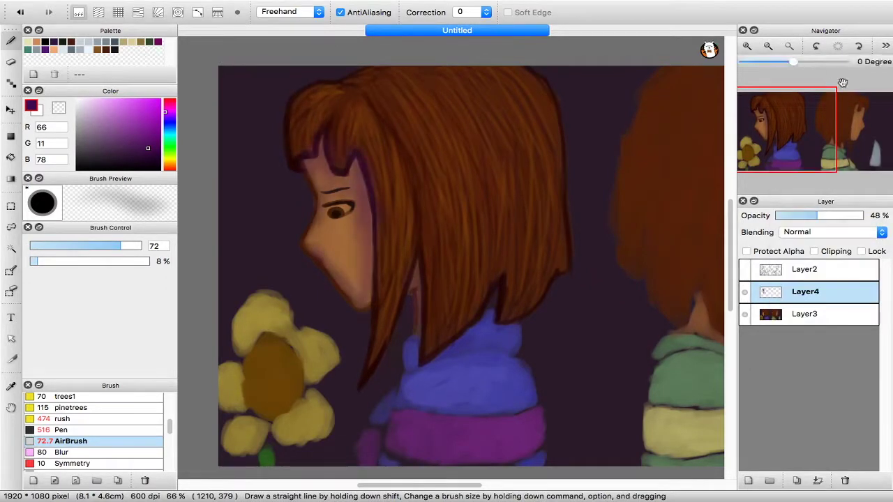
# - Set Layer4's blending to Darken at 100% opacity and enlarge the AirBrush to 114
pyautogui.click(826, 235)
pyautogui.click(823, 262)
pyautogui.click(823, 234)
pyautogui.click(819, 261)
pyautogui.press('super+minus')
pyautogui.click(132, 246)
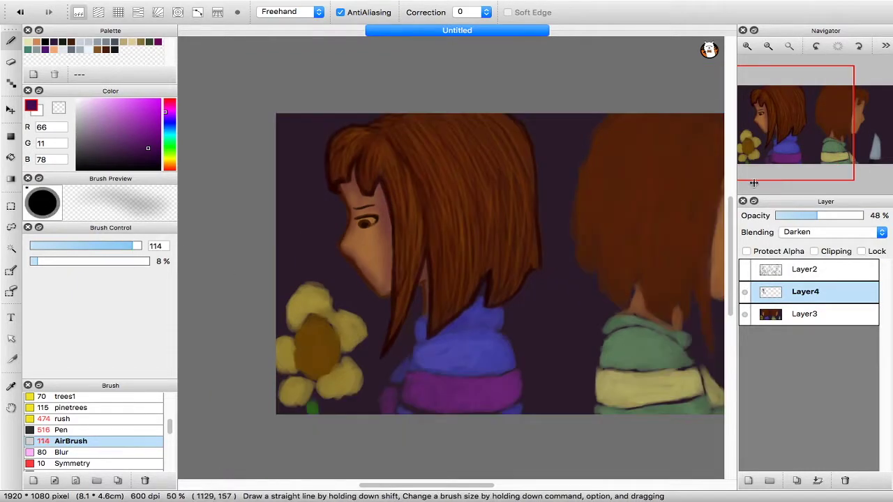
pyautogui.click(860, 217)
# - Airbrush purple shading (66, 11, 78) beside the left figure's face, on the neck and across the hair
pyautogui.moveTo(383, 155); pyautogui.dragTo(390, 183)
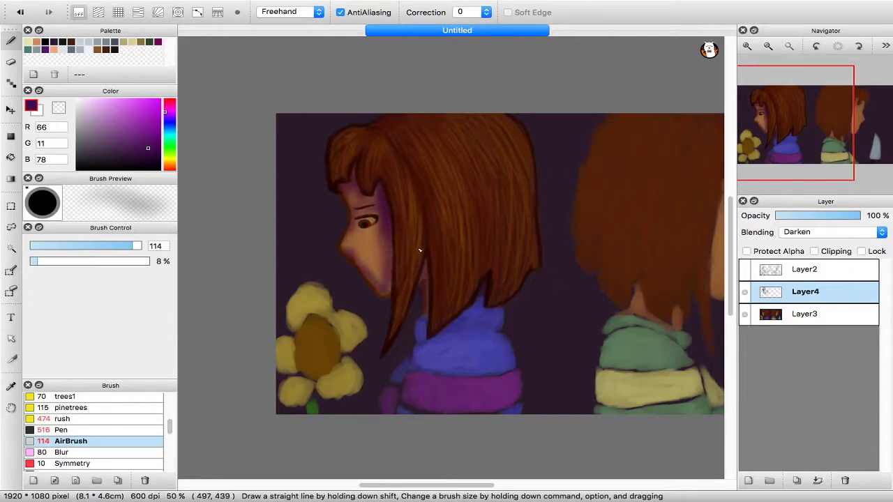
pyautogui.moveTo(428, 302); pyautogui.dragTo(422, 265)
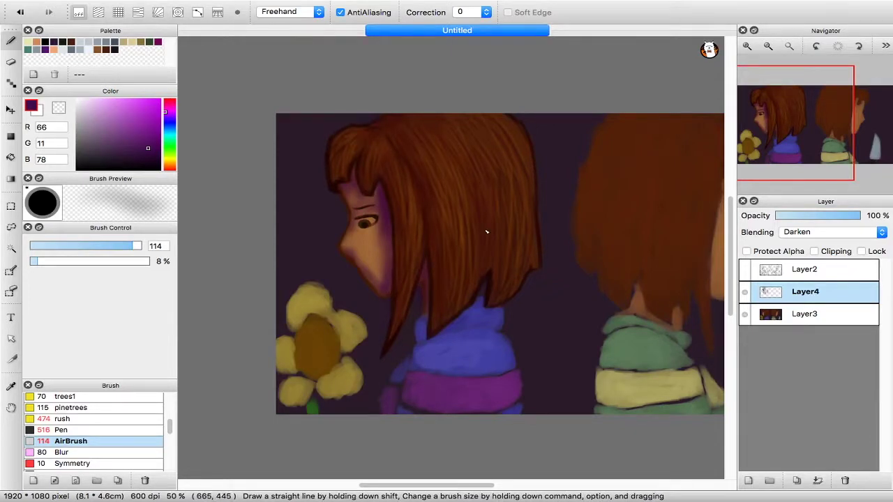
pyautogui.moveTo(433, 155); pyautogui.dragTo(446, 210)
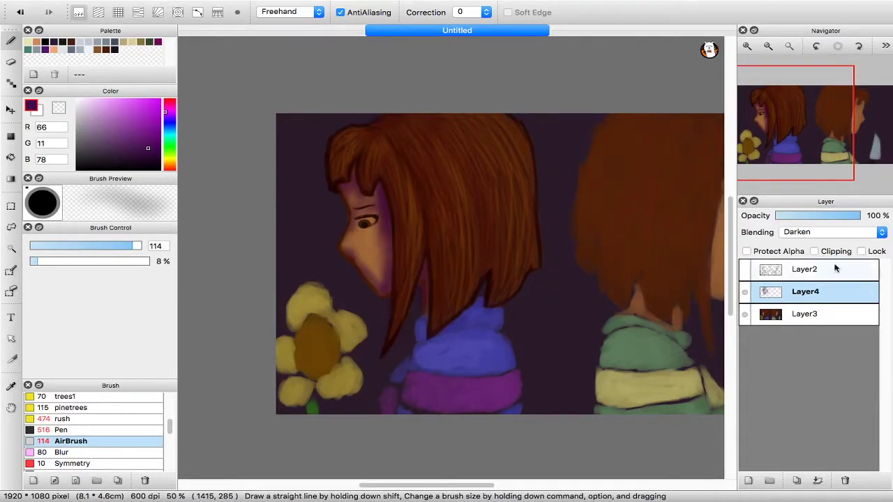
# - Hide Layer4, make Layer3 active and choose the mixbrush with blue (72, 68, 167) sampled from the left sweater
pyautogui.click(745, 292)
pyautogui.click(802, 314)
pyautogui.scroll(5, 96, 418)
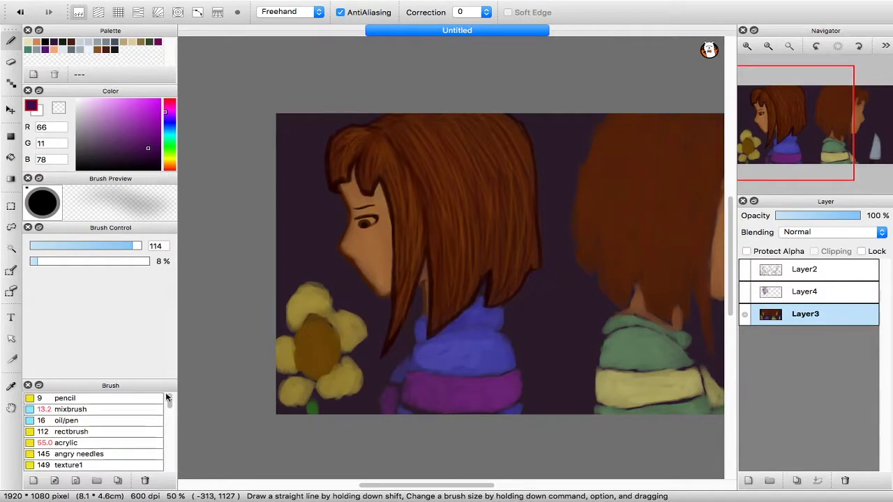
pyautogui.click(70, 409)
pyautogui.rightClick(467, 347)
# - Repaint the left sweater's upper blue band in lighter blue (106, 101, 202) with the mixbrush at size 33
pyautogui.press('super+plus')
pyautogui.moveTo(442, 371); pyautogui.dragTo(454, 165)
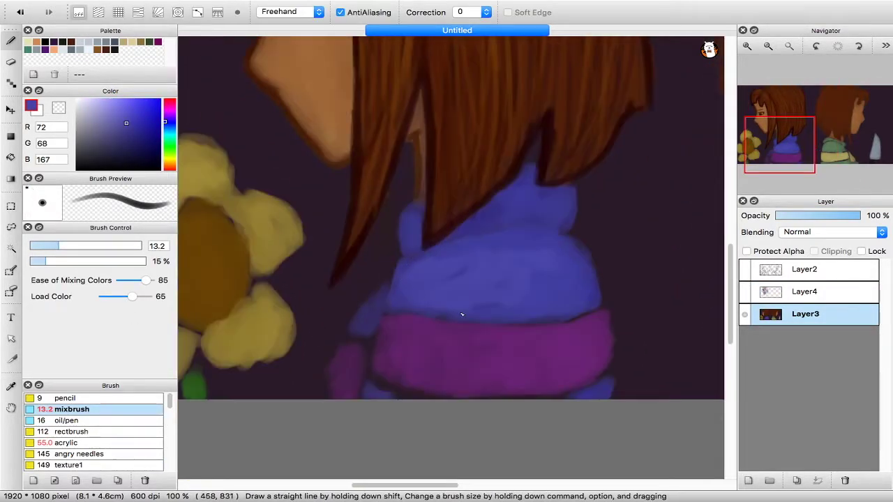
pyautogui.moveTo(502, 323); pyautogui.dragTo(594, 316)
pyautogui.rightClick(468, 271)
pyautogui.click(117, 114)
pyautogui.moveTo(84, 247); pyautogui.dragTo(96, 246)
pyautogui.moveTo(487, 270)
pyautogui.mouseDown()
pyautogui.moveTo(431, 253)
pyautogui.moveTo(565, 258)
pyautogui.moveTo(488, 269)
pyautogui.moveTo(572, 318)
pyautogui.moveTo(578, 252)
pyautogui.moveTo(588, 268)
pyautogui.moveTo(545, 300)
pyautogui.moveTo(581, 255)
pyautogui.moveTo(588, 264)
pyautogui.mouseUp()
pyautogui.moveTo(518, 263)
pyautogui.mouseDown()
pyautogui.moveTo(534, 314)
pyautogui.moveTo(457, 314)
pyautogui.moveTo(407, 299)
pyautogui.moveTo(438, 285)
pyautogui.moveTo(429, 300)
pyautogui.mouseUp()
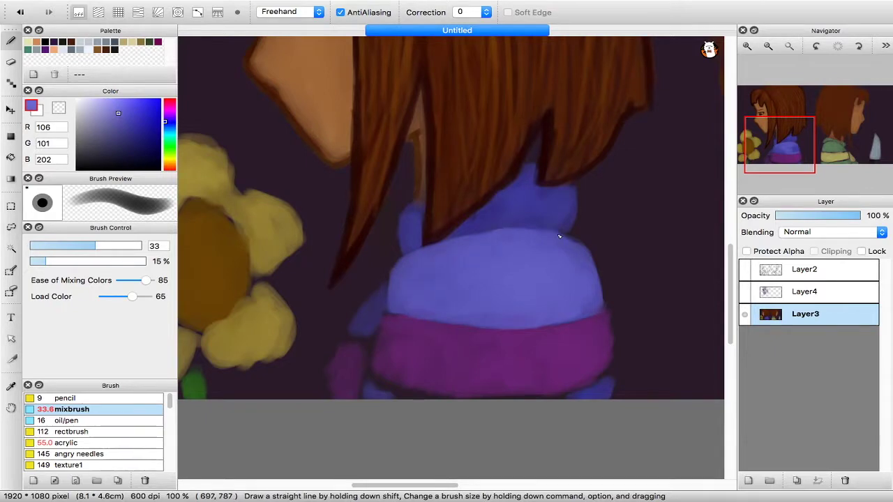
# - Paint the blue area below the left sweater's purple stripe in the same light blue and define the stripe's lower edge
pyautogui.scroll(-5, 461, 246)
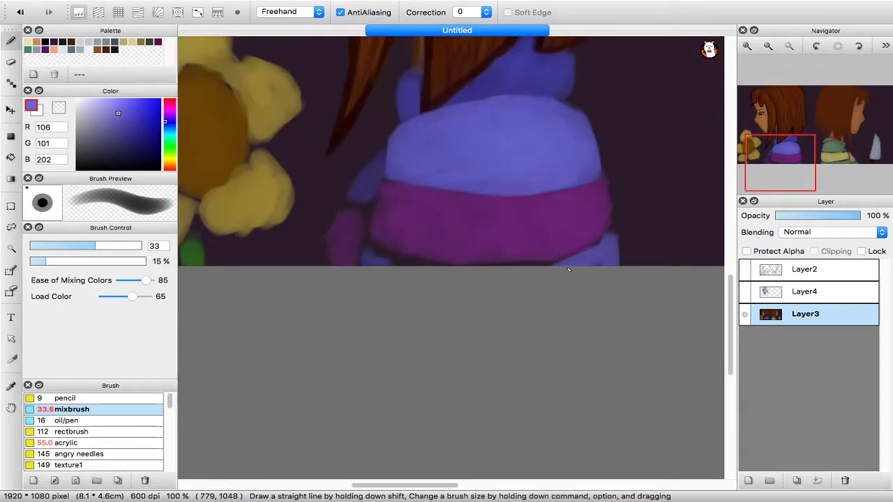
pyautogui.moveTo(577, 255)
pyautogui.mouseDown()
pyautogui.moveTo(370, 259)
pyautogui.moveTo(582, 253)
pyautogui.mouseUp()
pyautogui.moveTo(608, 225); pyautogui.dragTo(584, 247)
pyautogui.moveTo(372, 229)
pyautogui.mouseDown()
pyautogui.moveTo(367, 255)
pyautogui.moveTo(376, 207)
pyautogui.mouseUp()
# - Repaint the left sweater's arm and collar in dark blue (53, 44, 132)
pyautogui.keyDown('alt'); pyautogui.click(369, 175); pyautogui.keyUp('alt')
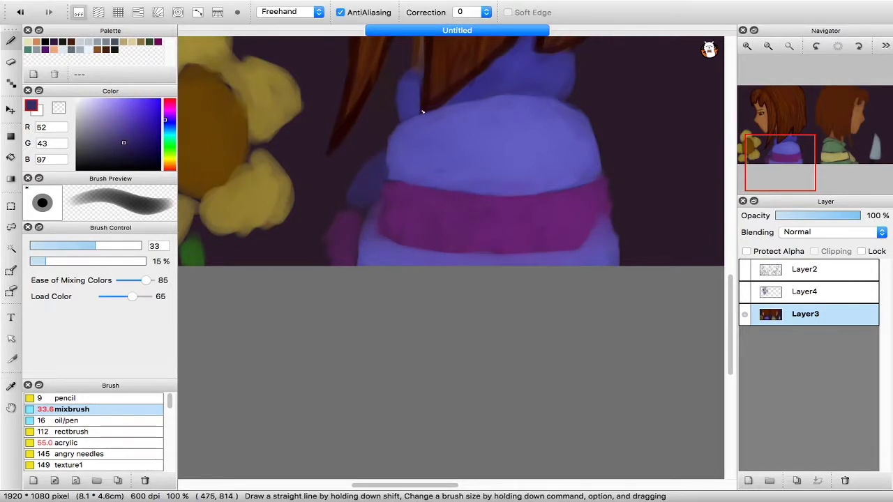
pyautogui.scroll(4, 429, 146)
pyautogui.keyDown('alt'); pyautogui.click(341, 296); pyautogui.keyUp('alt')
pyautogui.moveTo(374, 180)
pyautogui.mouseDown()
pyautogui.moveTo(369, 212)
pyautogui.moveTo(381, 190)
pyautogui.mouseUp()
pyautogui.moveTo(480, 161)
pyautogui.mouseDown()
pyautogui.moveTo(453, 185)
pyautogui.moveTo(462, 189)
pyautogui.mouseUp()
pyautogui.moveTo(516, 189)
pyautogui.mouseDown()
pyautogui.moveTo(536, 165)
pyautogui.moveTo(497, 180)
pyautogui.mouseUp()
# - Repaint the left sweater's arm stripe in purple (108, 35, 118) and its torso stripe in a lighter purple
pyautogui.press('super+minus')
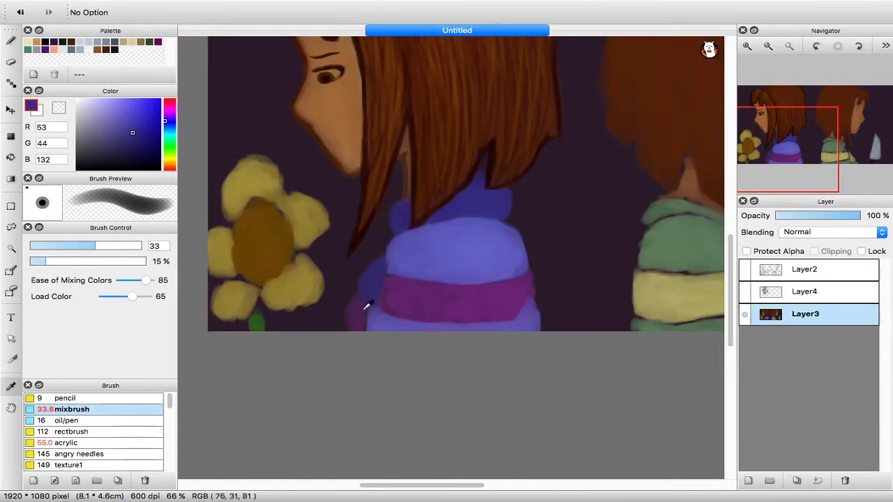
pyautogui.keyDown('alt'); pyautogui.click(365, 302); pyautogui.keyUp('alt')
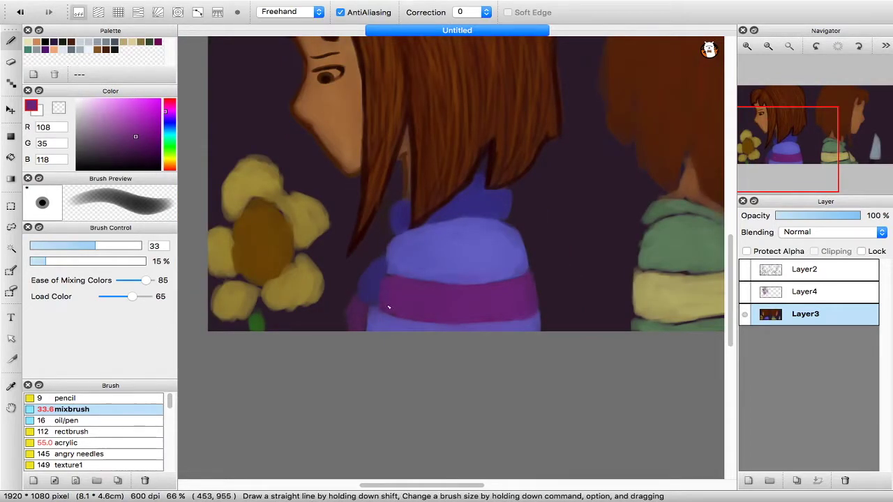
pyautogui.moveTo(365, 304)
pyautogui.mouseDown()
pyautogui.moveTo(361, 330)
pyautogui.moveTo(378, 312)
pyautogui.mouseUp()
pyautogui.keyDown('alt'); pyautogui.click(362, 233); pyautogui.keyUp('alt')
pyautogui.keyDown('alt'); pyautogui.click(430, 293); pyautogui.keyUp('alt')
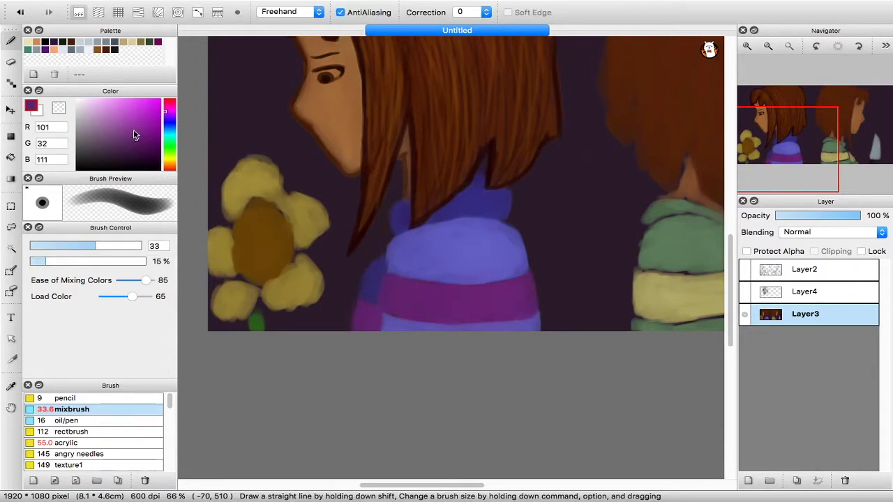
pyautogui.click(129, 127)
pyautogui.moveTo(462, 308)
pyautogui.mouseDown()
pyautogui.moveTo(396, 287)
pyautogui.moveTo(417, 310)
pyautogui.moveTo(394, 284)
pyautogui.moveTo(424, 315)
pyautogui.moveTo(455, 292)
pyautogui.moveTo(384, 306)
pyautogui.moveTo(442, 311)
pyautogui.moveTo(424, 291)
pyautogui.moveTo(498, 300)
pyautogui.moveTo(489, 312)
pyautogui.moveTo(539, 304)
pyautogui.moveTo(500, 268)
pyautogui.moveTo(515, 289)
pyautogui.mouseUp()
# - Clean up the background around the left figure's sweater with the sampled dark background colour (42, 27, 41)
pyautogui.keyDown('alt'); pyautogui.click(540, 255); pyautogui.keyUp('alt')
pyautogui.moveTo(527, 241); pyautogui.dragTo(549, 339)
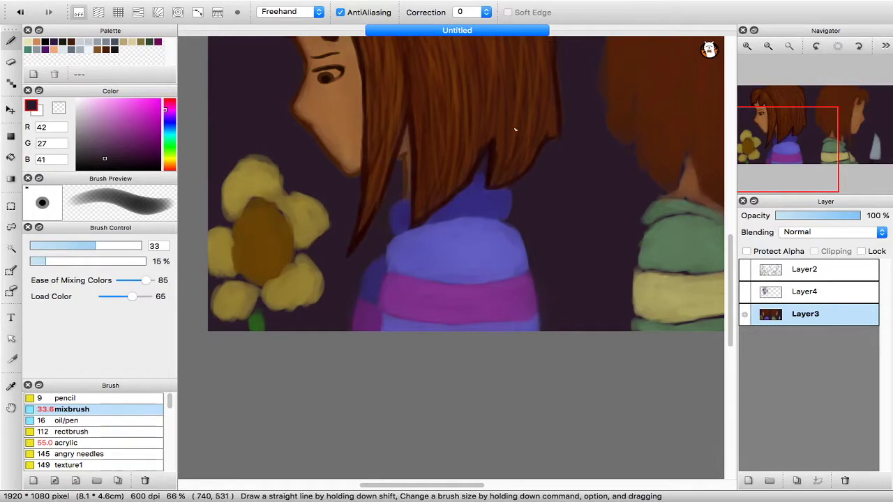
pyautogui.press('super+minus')
pyautogui.press('super+minus')
pyautogui.press('super+plus')
pyautogui.moveTo(543, 188); pyautogui.dragTo(527, 223)
pyautogui.moveTo(611, 213); pyautogui.dragTo(528, 237)
pyautogui.moveTo(444, 260); pyautogui.dragTo(567, 212)
pyautogui.press('super+plus')
pyautogui.press('super+plus')
# - Show and activate Layer4, and choose the AirBrush with violet (117, 0, 192)
pyautogui.click(802, 291)
pyautogui.click(745, 292)
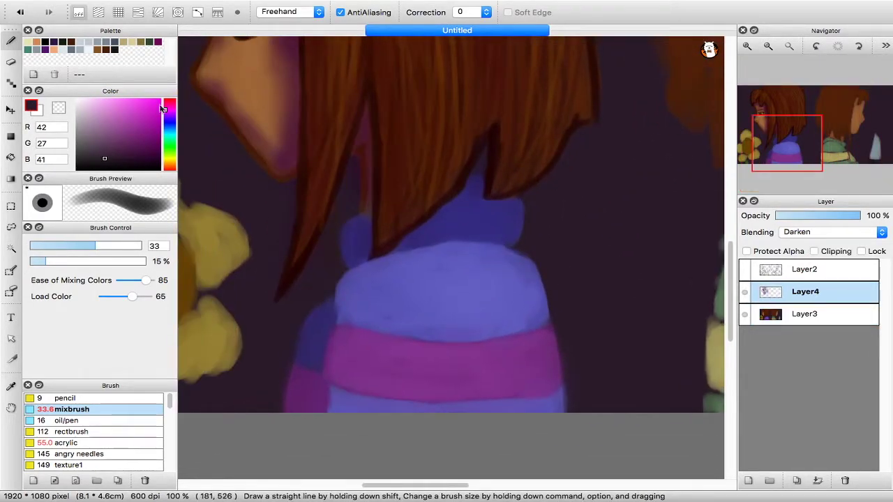
pyautogui.click(169, 115)
pyautogui.click(162, 116)
pyautogui.moveTo(170, 404); pyautogui.dragTo(169, 433)
pyautogui.click(76, 411)
# - Airbrush violet shading over the left figure's neck and sweater, and undo the stroke on the flower
pyautogui.press('super+minus')
pyautogui.press('super+minus')
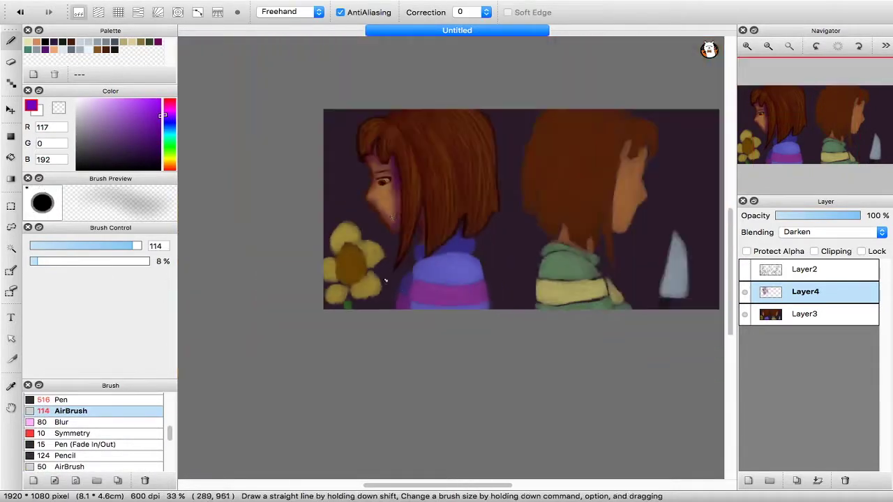
pyautogui.moveTo(403, 267)
pyautogui.mouseDown()
pyautogui.moveTo(417, 300)
pyautogui.moveTo(478, 235)
pyautogui.mouseUp()
pyautogui.moveTo(318, 261)
pyautogui.mouseDown()
pyautogui.moveTo(293, 277)
pyautogui.moveTo(315, 308)
pyautogui.moveTo(306, 312)
pyautogui.mouseUp()
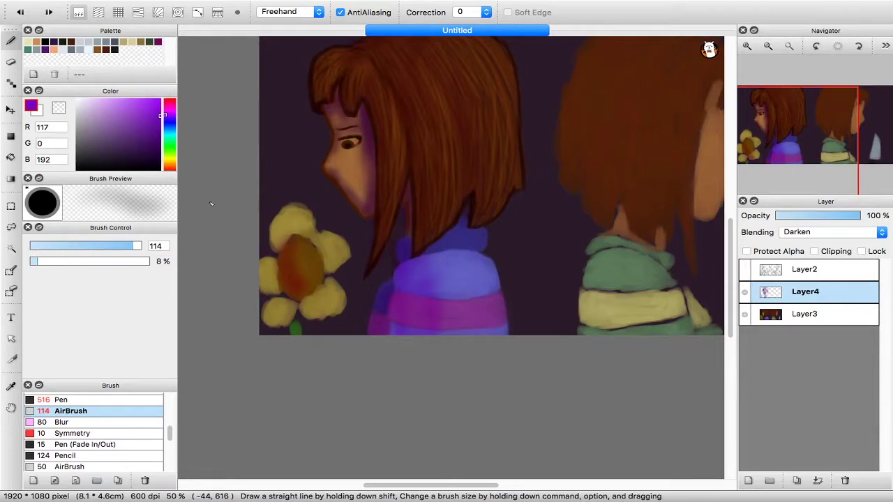
pyautogui.press('super+z')
# - Try a blue AirBrush stroke on the flower and undo it
pyautogui.click(168, 125)
pyautogui.click(161, 124)
pyautogui.moveTo(282, 264)
pyautogui.mouseDown()
pyautogui.moveTo(285, 289)
pyautogui.moveTo(295, 287)
pyautogui.moveTo(287, 263)
pyautogui.moveTo(317, 313)
pyautogui.moveTo(269, 314)
pyautogui.moveTo(288, 245)
pyautogui.moveTo(323, 249)
pyautogui.moveTo(334, 268)
pyautogui.moveTo(305, 247)
pyautogui.mouseUp()
pyautogui.press('super+z')
# - Airbrush blue shading onto the left figure's sweater, then dark blue (20, 0, 133) over the fringe and hair
pyautogui.click(168, 119)
pyautogui.moveTo(443, 302); pyautogui.dragTo(394, 354)
pyautogui.click(160, 133)
pyautogui.click(170, 120)
pyautogui.moveTo(323, 101); pyautogui.dragTo(354, 134)
pyautogui.moveTo(436, 198); pyautogui.dragTo(428, 175)
pyautogui.press('super+minus')
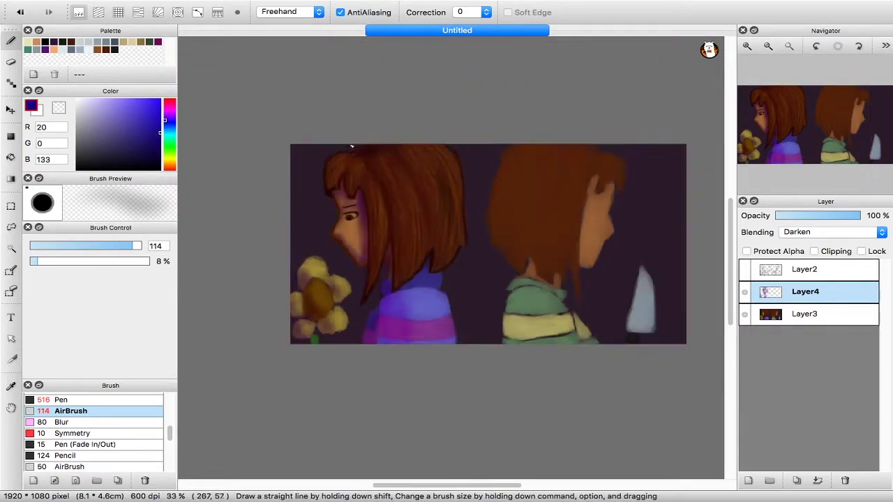
# - Hide Layer4, make Layer3 active and choose the mixbrush with brown (88, 32, 9) sampled from the right figure's hair
pyautogui.click(745, 292)
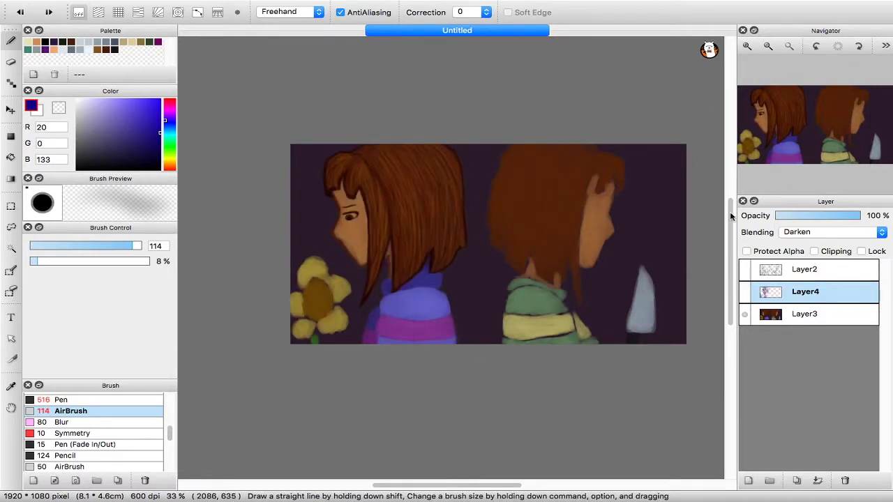
pyautogui.click(799, 320)
pyautogui.press('super+plus')
pyautogui.moveTo(572, 141); pyautogui.dragTo(496, 147)
pyautogui.keyDown('alt'); pyautogui.click(496, 147); pyautogui.keyUp('alt')
pyautogui.scroll(10, 148, 412)
pyautogui.click(148, 412)
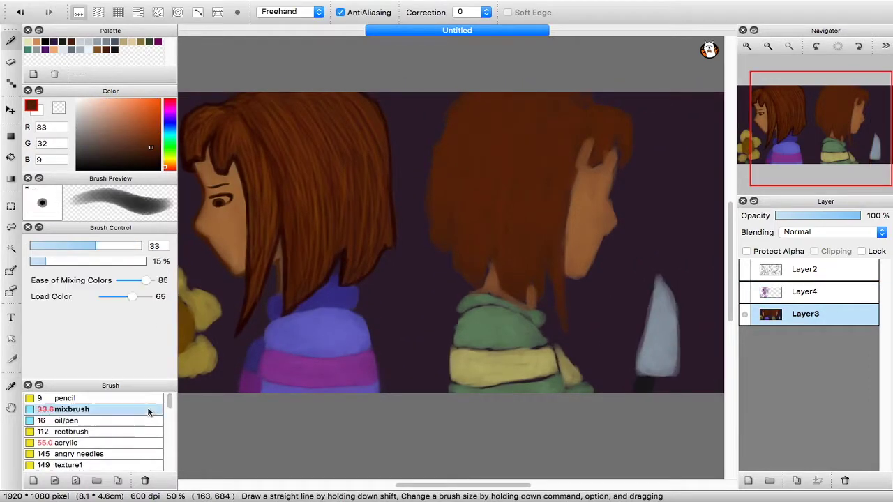
pyautogui.keyDown('alt'); pyautogui.click(509, 183); pyautogui.keyUp('alt')
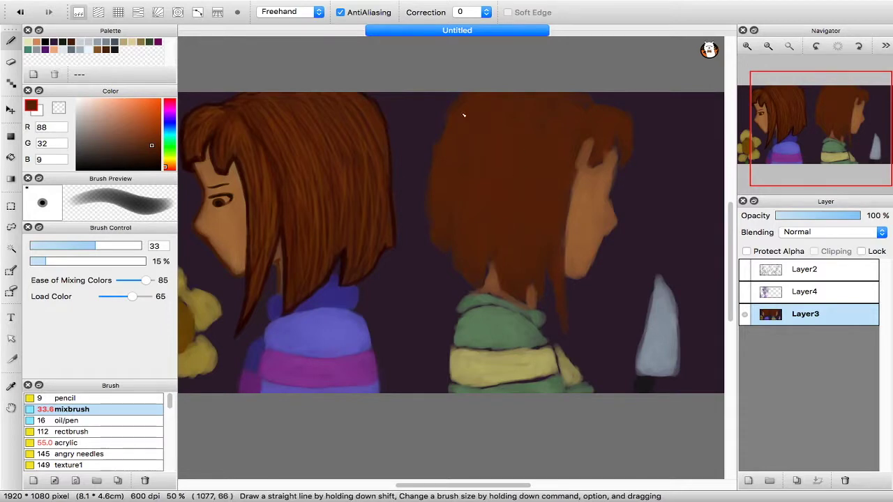
# - Sample dark brown (45, 9, 3) from the left hair, outline the back of the right figure's hair and set the brush to 28
pyautogui.keyDown('alt'); pyautogui.click(251, 273); pyautogui.keyUp('alt')
pyautogui.press('super+plus')
pyautogui.press('super+plus')
pyautogui.moveTo(396, 156); pyautogui.dragTo(309, 341)
pyautogui.moveTo(388, 113)
pyautogui.mouseDown()
pyautogui.moveTo(335, 235)
pyautogui.moveTo(324, 310)
pyautogui.moveTo(326, 282)
pyautogui.moveTo(319, 368)
pyautogui.moveTo(347, 422)
pyautogui.mouseUp()
pyautogui.click(89, 245)
# - Try outlining the lower ends of the right figure's hair with the size 28 brush, and undo the strokes
pyautogui.moveTo(329, 365); pyautogui.dragTo(319, 203)
pyautogui.moveTo(357, 211)
pyautogui.mouseDown()
pyautogui.moveTo(355, 279)
pyautogui.moveTo(409, 342)
pyautogui.moveTo(436, 259)
pyautogui.moveTo(462, 336)
pyautogui.mouseUp()
pyautogui.moveTo(440, 273); pyautogui.dragTo(513, 366)
pyautogui.moveTo(522, 316)
pyautogui.mouseDown()
pyautogui.moveTo(516, 351)
pyautogui.moveTo(536, 318)
pyautogui.mouseUp()
pyautogui.moveTo(541, 353)
pyautogui.mouseDown()
pyautogui.moveTo(549, 246)
pyautogui.moveTo(586, 426)
pyautogui.mouseUp()
pyautogui.press('super+minus')
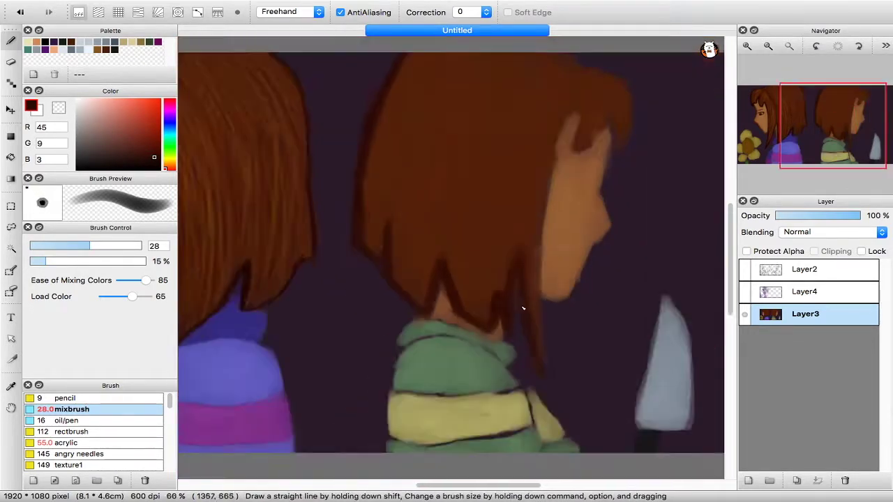
pyautogui.press('super+minus')
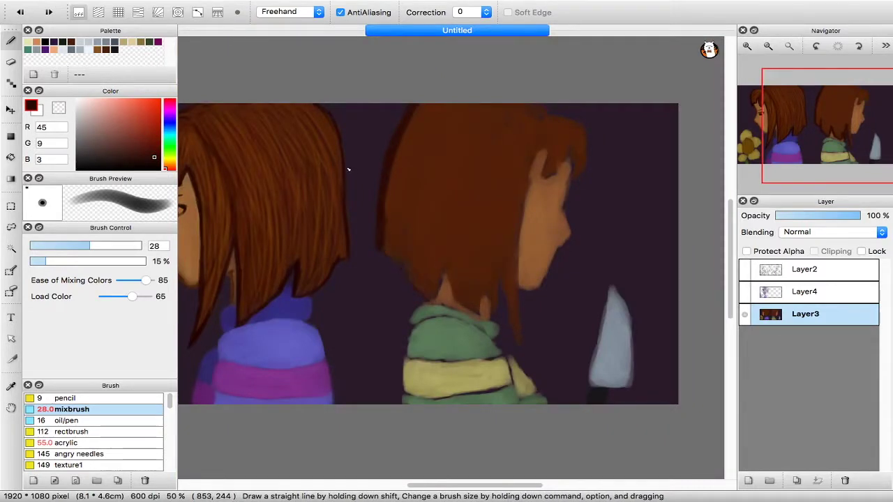
pyautogui.press('super+z')
pyautogui.press('super+z')
# - Outline the back and jagged lower ends of the right figure's hair in dark brown with the mixbrush at size 16
pyautogui.click(66, 245)
pyautogui.press('super+plus')
pyautogui.moveTo(357, 38)
pyautogui.mouseDown()
pyautogui.moveTo(353, 167)
pyautogui.moveTo(360, 109)
pyautogui.moveTo(305, 270)
pyautogui.mouseUp()
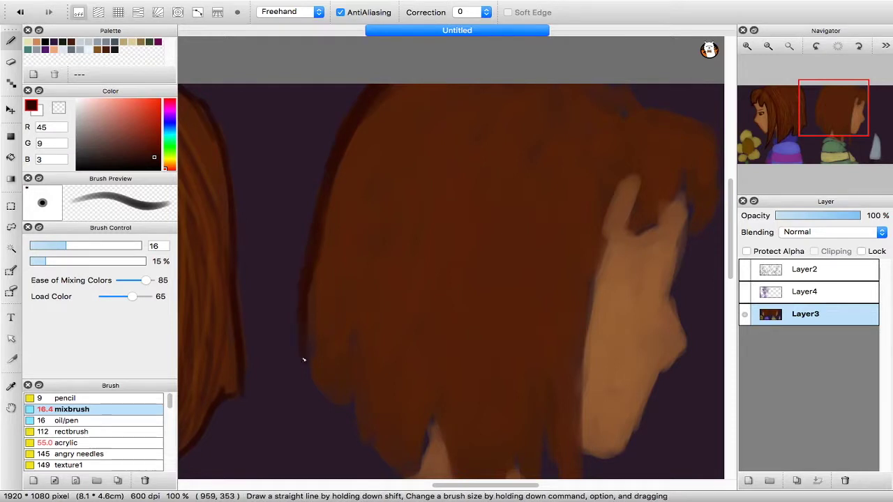
pyautogui.moveTo(309, 338); pyautogui.dragTo(267, 166)
pyautogui.moveTo(263, 192)
pyautogui.mouseDown()
pyautogui.moveTo(305, 232)
pyautogui.moveTo(312, 165)
pyautogui.mouseUp()
pyautogui.moveTo(312, 165)
pyautogui.mouseDown()
pyautogui.moveTo(325, 259)
pyautogui.moveTo(373, 300)
pyautogui.moveTo(418, 245)
pyautogui.moveTo(409, 293)
pyautogui.moveTo(470, 271)
pyautogui.moveTo(488, 326)
pyautogui.moveTo(504, 146)
pyautogui.moveTo(530, 370)
pyautogui.moveTo(550, 395)
pyautogui.moveTo(532, 244)
pyautogui.moveTo(540, 245)
pyautogui.moveTo(541, 270)
pyautogui.moveTo(548, 142)
pyautogui.mouseUp()
# - Outline the right figure's front lock, fringe and top of the hair in dark brown (45, 9, 3)
pyautogui.moveTo(551, 140); pyautogui.dragTo(505, 262)
pyautogui.moveTo(510, 231); pyautogui.dragTo(497, 321)
pyautogui.moveTo(546, 144); pyautogui.dragTo(518, 195)
pyautogui.moveTo(518, 190)
pyautogui.mouseDown()
pyautogui.moveTo(554, 128)
pyautogui.moveTo(551, 179)
pyautogui.moveTo(565, 176)
pyautogui.mouseUp()
pyautogui.moveTo(594, 135)
pyautogui.mouseDown()
pyautogui.moveTo(598, 164)
pyautogui.moveTo(593, 136)
pyautogui.moveTo(620, 169)
pyautogui.moveTo(626, 125)
pyautogui.moveTo(548, 154)
pyautogui.mouseUp()
pyautogui.moveTo(518, 109)
pyautogui.mouseDown()
pyautogui.moveTo(552, 119)
pyautogui.moveTo(588, 179)
pyautogui.moveTo(581, 199)
pyautogui.moveTo(548, 212)
pyautogui.mouseUp()
pyautogui.moveTo(517, 108); pyautogui.dragTo(506, 100)
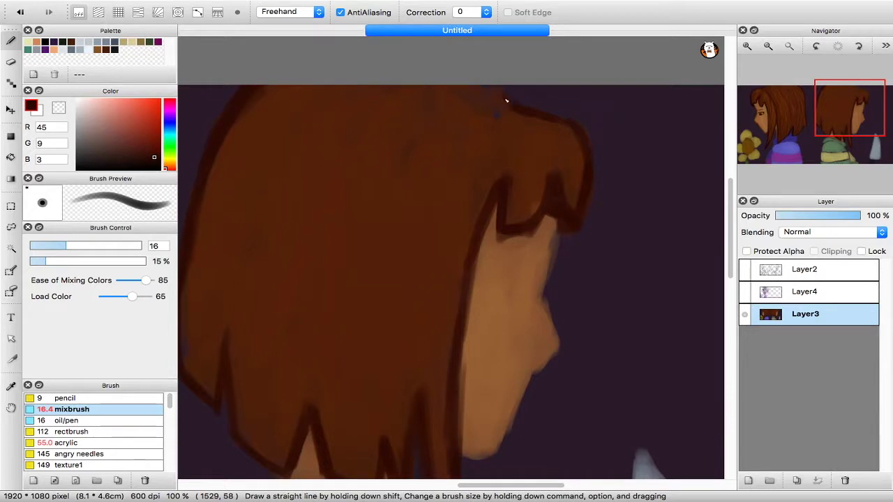
# - Smooth the fill of the right figure's hair around the crown and fringe with sampled brown (84, 32, 9) at brush size 18
pyautogui.keyDown('alt'); pyautogui.click(526, 181); pyautogui.keyUp('alt')
pyautogui.click(71, 247)
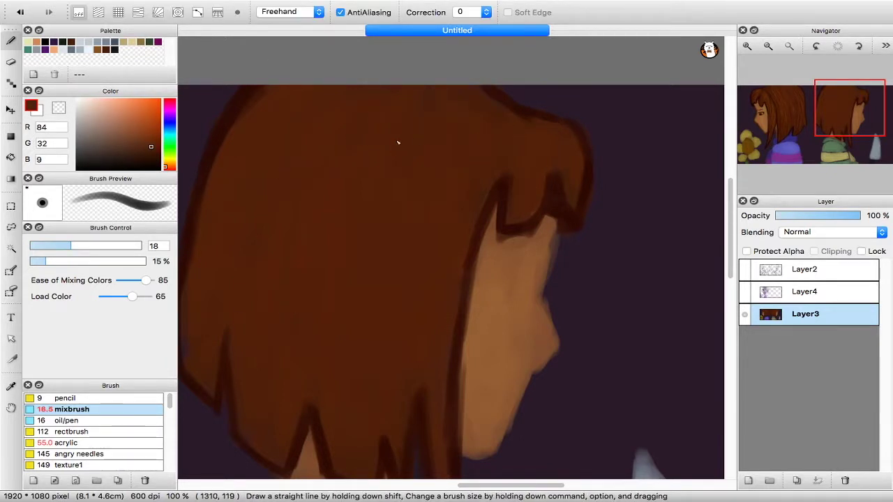
pyautogui.keyDown('alt'); pyautogui.click(574, 157); pyautogui.keyUp('alt')
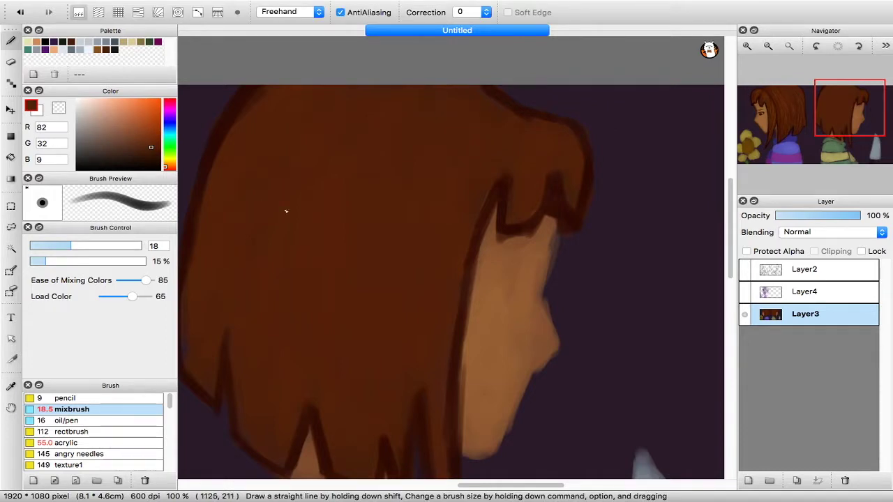
pyautogui.press('super+minus')
pyautogui.moveTo(318, 260); pyautogui.dragTo(379, 127)
pyautogui.press('super+minus')
pyautogui.press('super+minus')
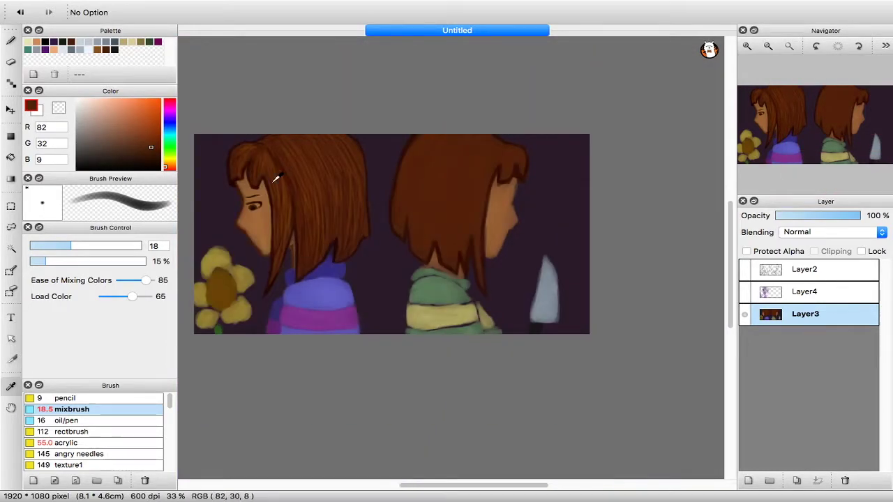
# - Paint dark brown (51, 14, 6) strands over the right figure's hair with the mixbrush at size 15
pyautogui.press('super+plus')
pyautogui.press('super+plus')
pyautogui.keyDown('alt'); pyautogui.click(407, 256); pyautogui.keyUp('alt')
pyautogui.click(62, 246)
pyautogui.scroll(3, 422, 155)
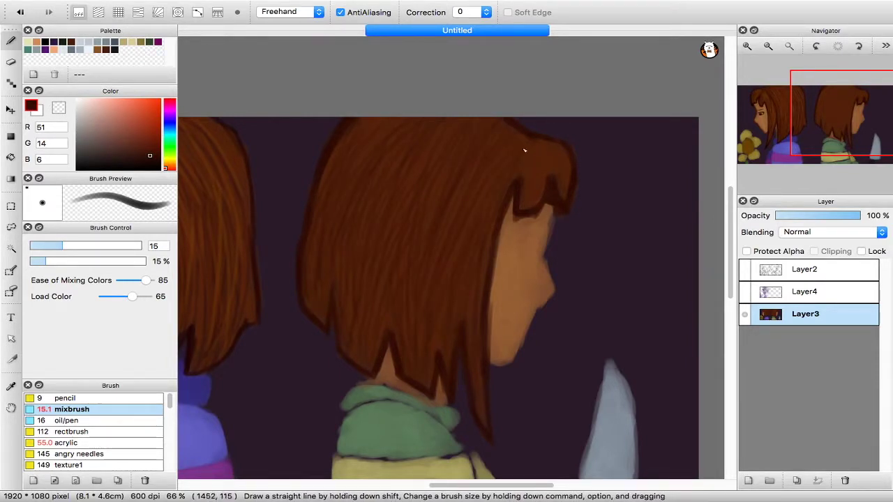
# - Add lighter strands to the right figure's hair in sampled browns (82, 30, 8) and (91, 38, 8), plus golden brown (115, 66, 17)
pyautogui.keyDown('alt'); pyautogui.click(477, 193); pyautogui.keyUp('alt')
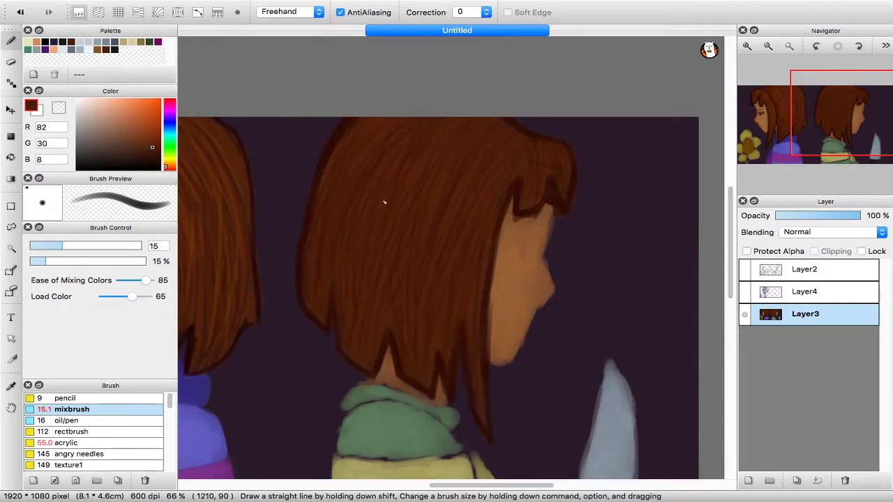
pyautogui.keyDown('alt'); pyautogui.click(222, 192); pyautogui.keyUp('alt')
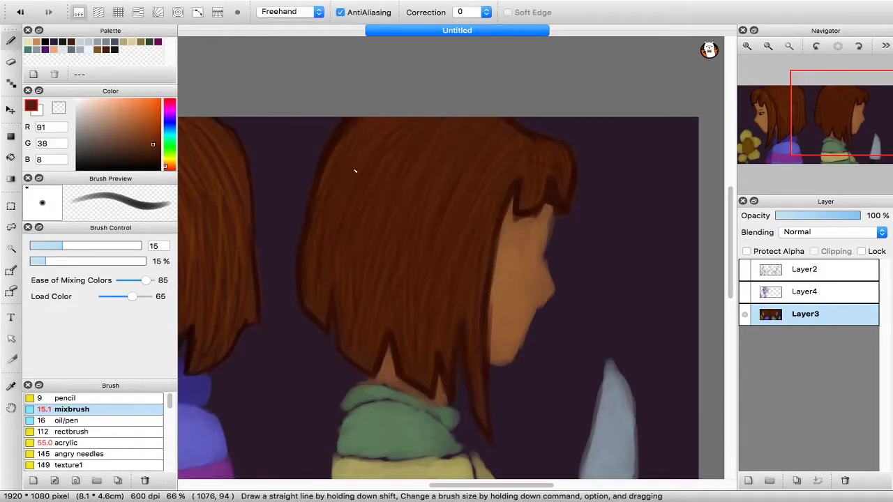
pyautogui.click(165, 162)
pyautogui.click(148, 140)
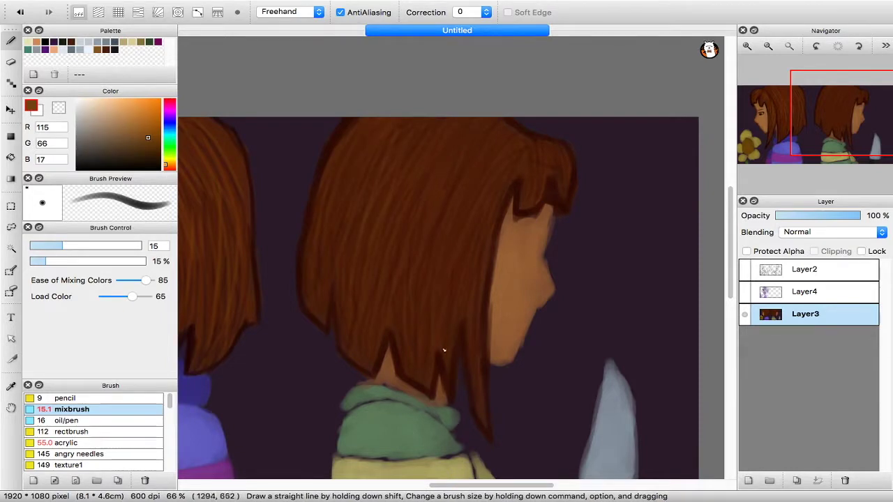
pyautogui.press('super+minus')
pyautogui.moveTo(431, 277); pyautogui.dragTo(498, 198)
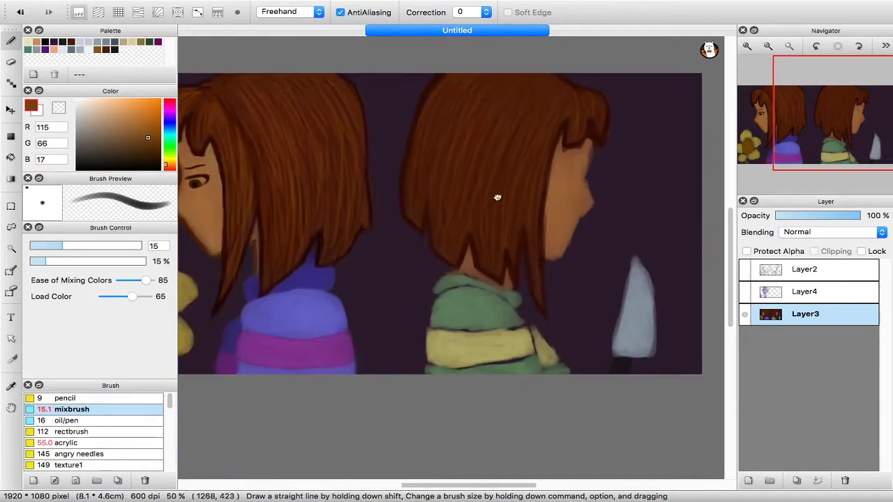
pyautogui.moveTo(415, 154); pyautogui.dragTo(444, 186)
# - Outline the right figure's profile from forehead to chin in dark brown (65, 24, 8) sampled from the left figure's face outline
pyautogui.press('super+plus')
pyautogui.moveTo(250, 232); pyautogui.dragTo(392, 234)
pyautogui.click(299, 239)
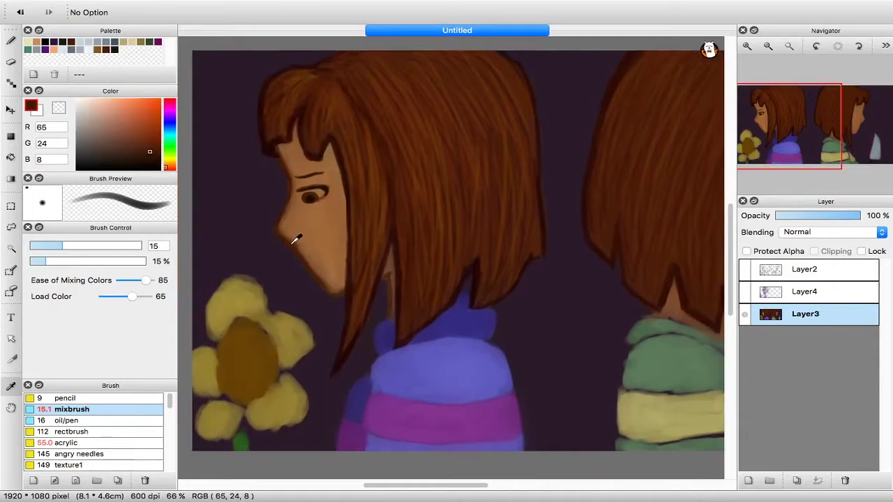
pyautogui.press('b')
pyautogui.moveTo(669, 214); pyautogui.dragTo(349, 175)
pyautogui.press('super+plus')
pyautogui.moveTo(528, 64); pyautogui.dragTo(514, 118)
pyautogui.moveTo(527, 88)
pyautogui.mouseDown()
pyautogui.moveTo(530, 184)
pyautogui.moveTo(509, 200)
pyautogui.moveTo(472, 272)
pyautogui.moveTo(449, 286)
pyautogui.moveTo(476, 268)
pyautogui.mouseUp()
pyautogui.moveTo(499, 97); pyautogui.dragTo(449, 171)
pyautogui.moveTo(387, 358); pyautogui.dragTo(460, 305)
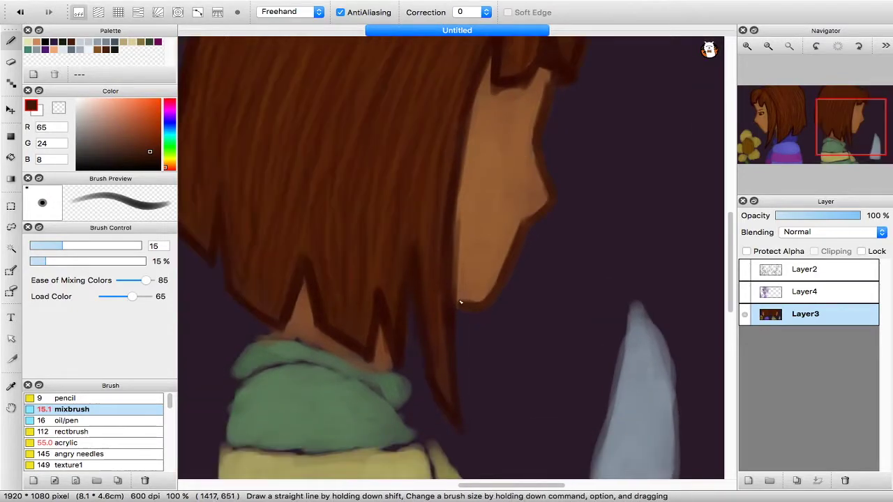
# - Darken the right figure's neck between the hair ends and the collar with dark brown (65, 24, 8)
pyautogui.moveTo(383, 338)
pyautogui.mouseDown()
pyautogui.moveTo(386, 359)
pyautogui.moveTo(377, 368)
pyautogui.mouseUp()
pyautogui.moveTo(306, 289); pyautogui.dragTo(305, 323)
pyautogui.moveTo(307, 289)
pyautogui.mouseDown()
pyautogui.moveTo(314, 335)
pyautogui.moveTo(288, 334)
pyautogui.mouseUp()
pyautogui.moveTo(328, 346); pyautogui.dragTo(298, 342)
pyautogui.moveTo(359, 361); pyautogui.dragTo(315, 333)
pyautogui.moveTo(259, 345); pyautogui.dragTo(290, 327)
pyautogui.moveTo(310, 333); pyautogui.dragTo(297, 313)
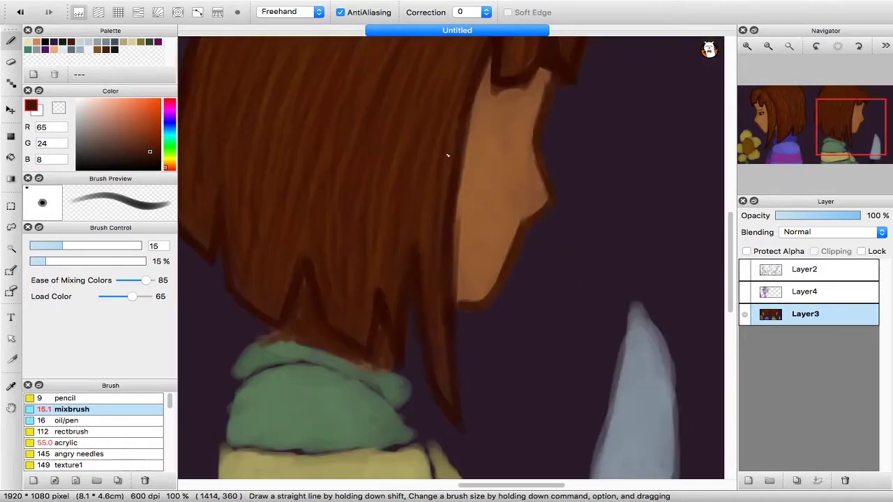
# - Shade the inner edge of the right figure's profile and blend it with sampled skin tone (147, 92, 50)
pyautogui.moveTo(505, 252); pyautogui.dragTo(480, 294)
pyautogui.moveTo(520, 225); pyautogui.dragTo(483, 297)
pyautogui.moveTo(459, 300); pyautogui.dragTo(484, 297)
pyautogui.moveTo(505, 254); pyautogui.dragTo(513, 237)
pyautogui.moveTo(529, 212)
pyautogui.mouseDown()
pyautogui.moveTo(546, 197)
pyautogui.moveTo(540, 92)
pyautogui.mouseUp()
pyautogui.keyDown('alt'); pyautogui.click(522, 144); pyautogui.keyUp('alt')
pyautogui.moveTo(535, 178)
pyautogui.mouseDown()
pyautogui.moveTo(531, 135)
pyautogui.moveTo(546, 200)
pyautogui.moveTo(547, 189)
pyautogui.moveTo(479, 295)
pyautogui.moveTo(509, 231)
pyautogui.mouseUp()
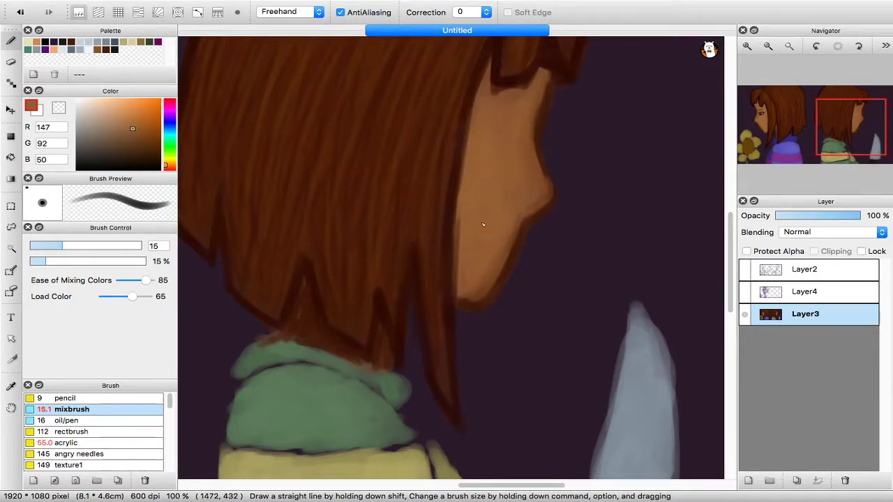
pyautogui.scroll(-2, 493, 185)
pyautogui.moveTo(506, 200); pyautogui.dragTo(608, 200)
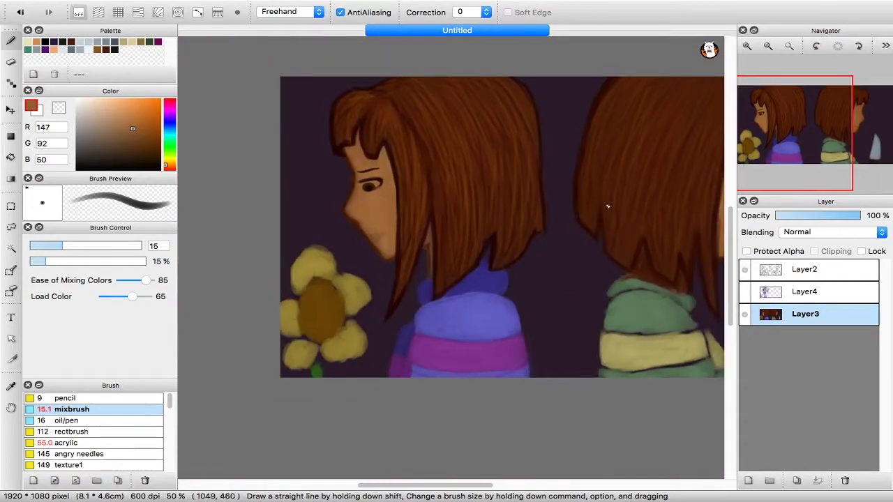
# - Paint the left figure's mouth in sampled dark brown, checking the position against the sketch layer
pyautogui.scroll(2, 371, 224)
pyautogui.keyDown('alt'); pyautogui.click(285, 202); pyautogui.keyUp('alt')
pyautogui.moveTo(288, 221); pyautogui.dragTo(304, 209)
pyautogui.click(745, 293)
pyautogui.click(745, 292)
pyautogui.click(745, 270)
# - Paint the right figure's smiling mouth in dark brown (56, 21, 7) following the Layer2 sketch, undoing the stray strokes
pyautogui.moveTo(570, 225)
pyautogui.mouseDown()
pyautogui.moveTo(410, 229)
pyautogui.moveTo(272, 251)
pyautogui.mouseUp()
pyautogui.moveTo(419, 203)
pyautogui.mouseDown()
pyautogui.moveTo(455, 208)
pyautogui.moveTo(415, 189)
pyautogui.moveTo(450, 213)
pyautogui.mouseUp()
pyautogui.moveTo(468, 106); pyautogui.dragTo(447, 194)
pyautogui.moveTo(410, 287); pyautogui.dragTo(434, 297)
pyautogui.click(745, 270)
pyautogui.moveTo(404, 189)
pyautogui.mouseDown()
pyautogui.moveTo(437, 199)
pyautogui.moveTo(426, 201)
pyautogui.mouseUp()
pyautogui.press('super+z')
pyautogui.press('super+z')
pyautogui.press('super+z')
pyautogui.press('super+plus')
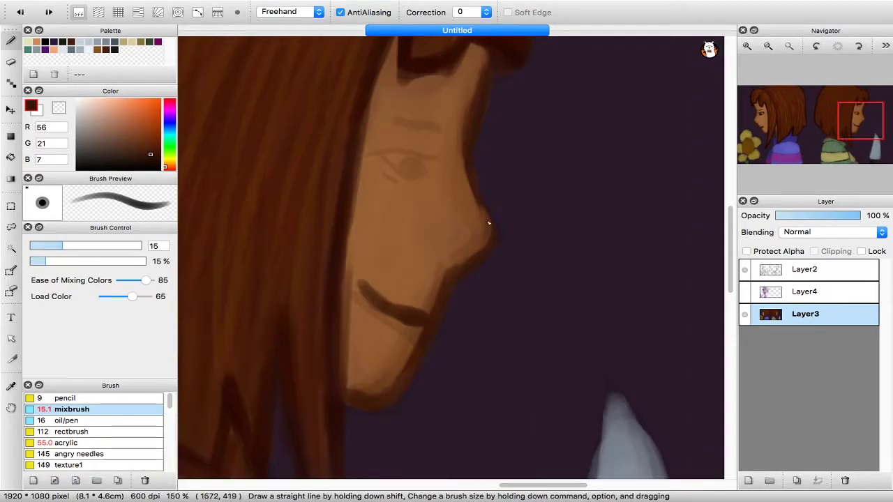
# - Draw the right figure's eye and slanted eyebrow in dark brown (56, 21, 7) with the oil/pen brush at size 16
pyautogui.scroll(-3, 488, 224)
pyautogui.click(67, 420)
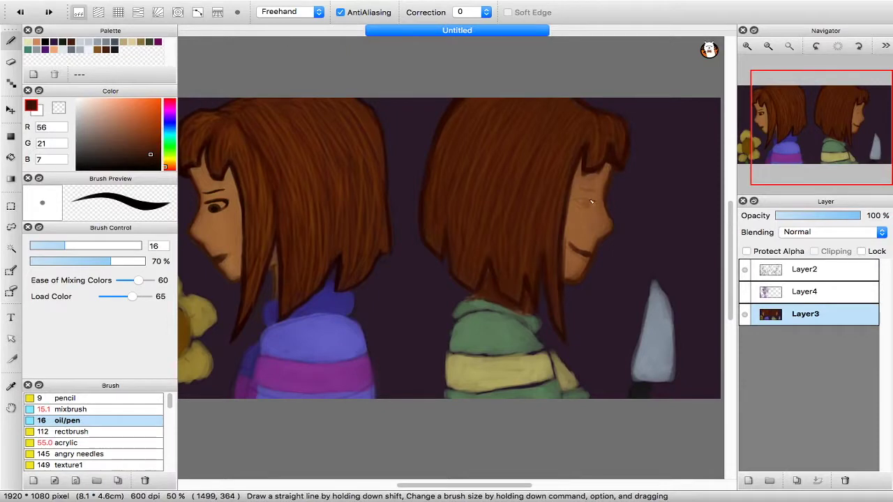
pyautogui.scroll(1, 592, 200)
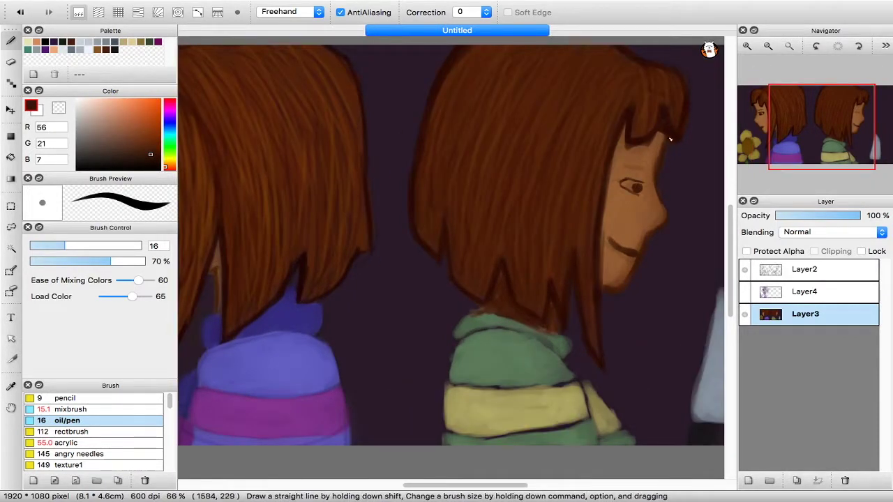
pyautogui.scroll(2, 670, 140)
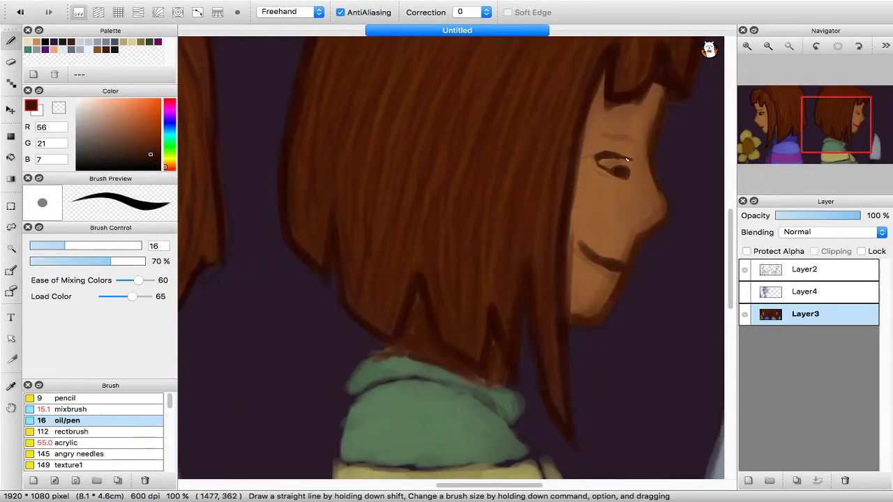
pyautogui.press('super+z')
pyautogui.moveTo(607, 135)
pyautogui.mouseDown()
pyautogui.moveTo(636, 143)
pyautogui.moveTo(636, 151)
pyautogui.mouseUp()
pyautogui.scroll(-3, 626, 148)
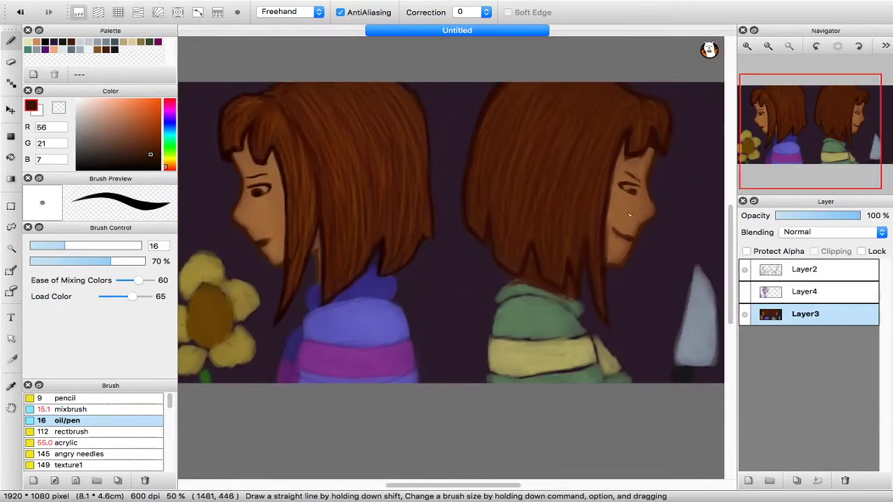
# - Thicken the corner of the right figure's smile and hide the Layer2 sketch
pyautogui.moveTo(623, 238); pyautogui.dragTo(633, 246)
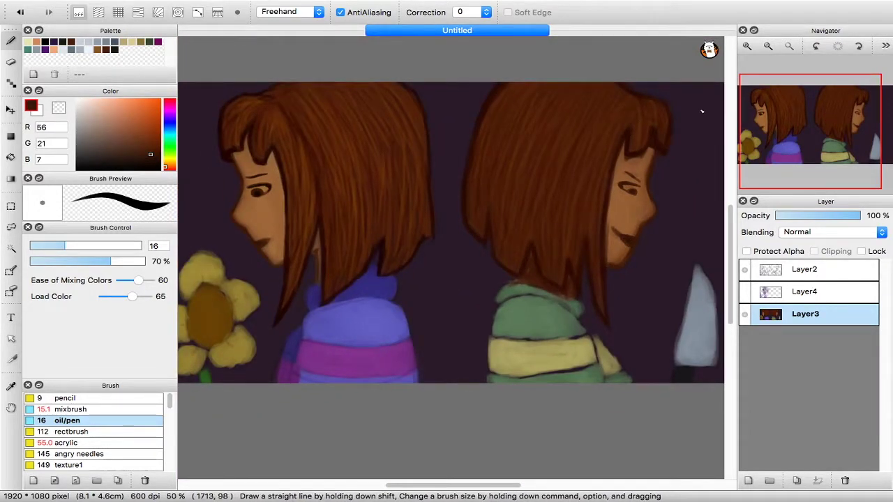
pyautogui.moveTo(699, 112); pyautogui.dragTo(648, 94)
pyautogui.click(748, 270)
pyautogui.press('super+minus')
pyautogui.press('super+plus')
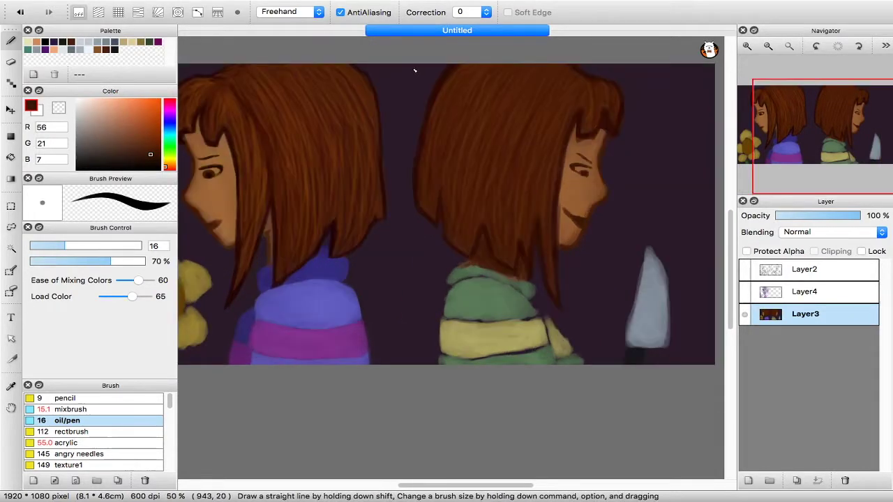
# - Paint golden brown (111, 70, 12) highlight strands in the right figure's hair with the mixbrush at size 15
pyautogui.keyDown('alt'); pyautogui.click(209, 105); pyautogui.keyUp('alt')
pyautogui.click(167, 163)
pyautogui.click(152, 139)
pyautogui.click(77, 409)
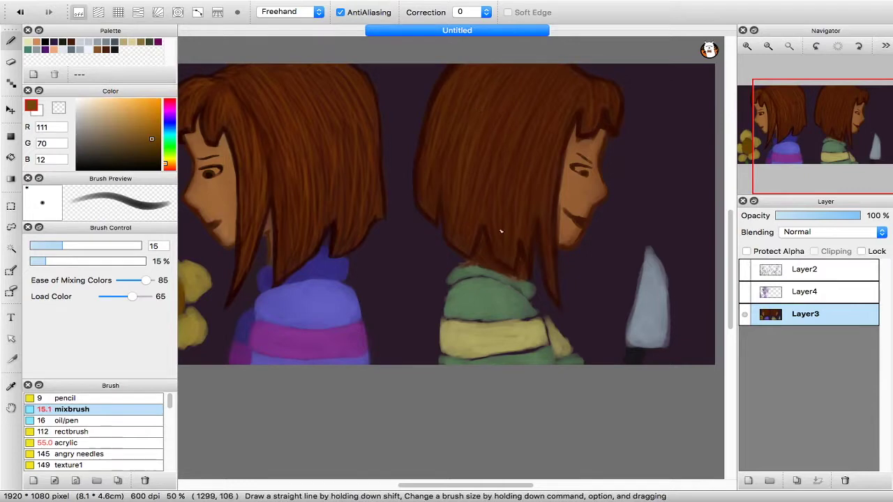
# - Repaint the right figure's collar and upper sweater in sampled green (90, 122, 88), covering the dark lines between them
pyautogui.keyDown('alt'); pyautogui.click(486, 298); pyautogui.keyUp('alt')
pyautogui.press('super+plus')
pyautogui.press('super+plus')
pyautogui.press('super+plus')
pyautogui.moveTo(449, 311)
pyautogui.mouseDown()
pyautogui.moveTo(481, 292)
pyautogui.moveTo(442, 374)
pyautogui.moveTo(519, 316)
pyautogui.moveTo(481, 308)
pyautogui.mouseUp()
pyautogui.press('super+minus')
pyautogui.press('super+minus')
pyautogui.press('super+plus')
pyautogui.press('super+plus')
pyautogui.press('super+plus')
pyautogui.moveTo(586, 290)
pyautogui.mouseDown()
pyautogui.moveTo(518, 283)
pyautogui.moveTo(467, 393)
pyautogui.moveTo(593, 331)
pyautogui.mouseUp()
pyautogui.moveTo(615, 353)
pyautogui.mouseDown()
pyautogui.moveTo(505, 303)
pyautogui.moveTo(547, 301)
pyautogui.mouseUp()
pyautogui.moveTo(608, 331); pyautogui.dragTo(579, 305)
pyautogui.moveTo(371, 236)
pyautogui.mouseDown()
pyautogui.moveTo(411, 237)
pyautogui.moveTo(576, 301)
pyautogui.moveTo(468, 252)
pyautogui.mouseUp()
pyautogui.moveTo(493, 284)
pyautogui.mouseDown()
pyautogui.moveTo(570, 274)
pyautogui.moveTo(540, 337)
pyautogui.mouseUp()
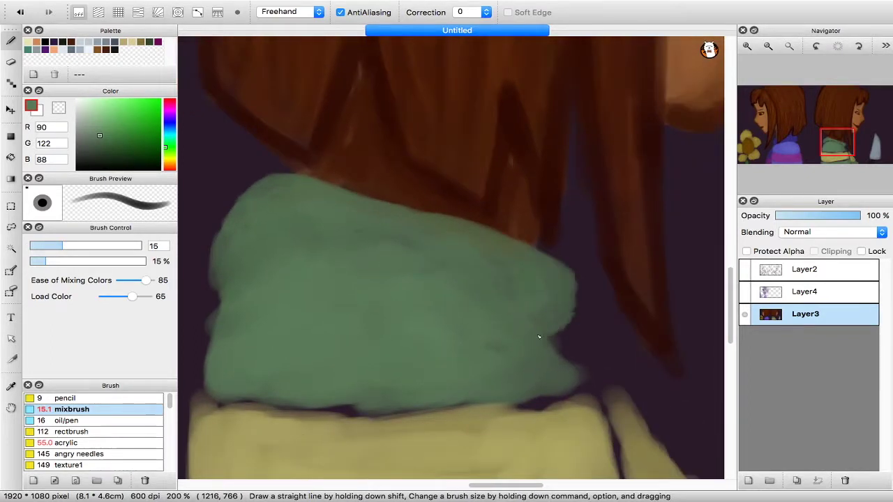
# - Paint the upper body of the right figure's sweater below the collar in lighter green (99, 143, 96) at brush size 31
pyautogui.press('super+plus')
pyautogui.press('super+minus')
pyautogui.press('super+minus')
pyautogui.press('super+minus')
pyautogui.click(100, 122)
pyautogui.moveTo(386, 258)
pyautogui.mouseDown()
pyautogui.moveTo(339, 300)
pyautogui.moveTo(328, 325)
pyautogui.moveTo(346, 275)
pyautogui.moveTo(431, 307)
pyautogui.moveTo(415, 271)
pyautogui.moveTo(364, 276)
pyautogui.mouseUp()
pyautogui.click(75, 246)
pyautogui.click(93, 246)
pyautogui.click(107, 128)
pyautogui.keyDown('alt'); pyautogui.click(430, 247); pyautogui.keyUp('alt')
pyautogui.click(97, 134)
pyautogui.click(103, 131)
pyautogui.moveTo(380, 303); pyautogui.dragTo(403, 324)
pyautogui.moveTo(391, 262); pyautogui.dragTo(399, 257)
pyautogui.moveTo(468, 274)
pyautogui.mouseDown()
pyautogui.moveTo(502, 323)
pyautogui.moveTo(495, 327)
pyautogui.mouseUp()
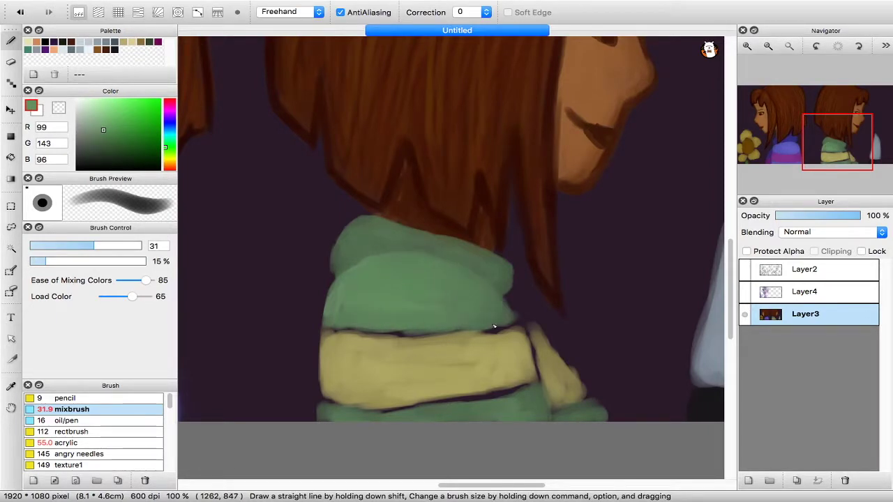
# - Brighten the right sweater's shoulder area and lowest green stripe with light green (112, 165, 109)
pyautogui.press('super+minus')
pyautogui.press('super+minus')
pyautogui.press('super+plus')
pyautogui.press('super+plus')
pyautogui.click(104, 123)
pyautogui.moveTo(436, 314)
pyautogui.mouseDown()
pyautogui.moveTo(408, 302)
pyautogui.moveTo(397, 253)
pyautogui.moveTo(374, 282)
pyautogui.moveTo(383, 327)
pyautogui.mouseUp()
pyautogui.moveTo(377, 272)
pyautogui.mouseDown()
pyautogui.moveTo(470, 333)
pyautogui.moveTo(485, 309)
pyautogui.moveTo(434, 272)
pyautogui.moveTo(477, 277)
pyautogui.moveTo(484, 295)
pyautogui.moveTo(453, 337)
pyautogui.moveTo(536, 402)
pyautogui.moveTo(471, 403)
pyautogui.moveTo(487, 420)
pyautogui.moveTo(443, 410)
pyautogui.moveTo(513, 389)
pyautogui.moveTo(434, 403)
pyautogui.mouseUp()
pyautogui.moveTo(463, 330); pyautogui.dragTo(385, 233)
pyautogui.moveTo(338, 317); pyautogui.dragTo(449, 298)
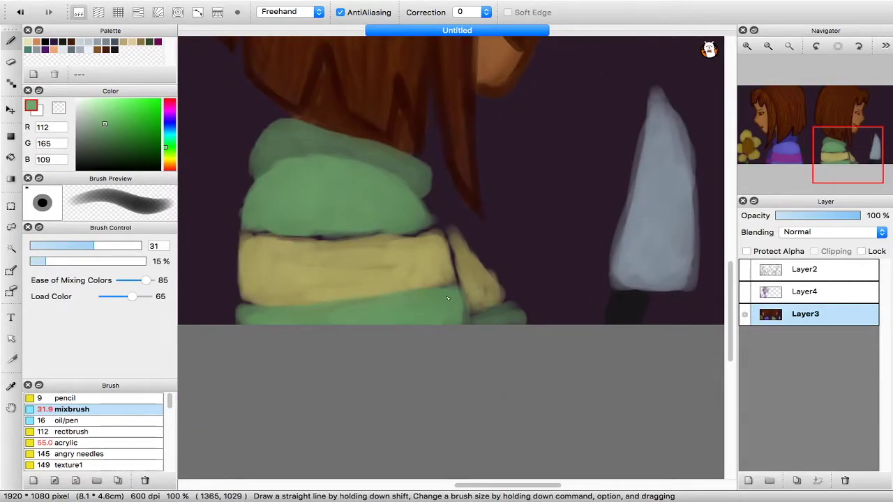
# - Touch up the right sweater's green sleeve and bottom stripe edges with sampled greens, including dark green (80, 109, 79)
pyautogui.moveTo(375, 246); pyautogui.dragTo(422, 244)
pyautogui.keyDown('alt'); pyautogui.click(562, 303); pyautogui.keyUp('alt')
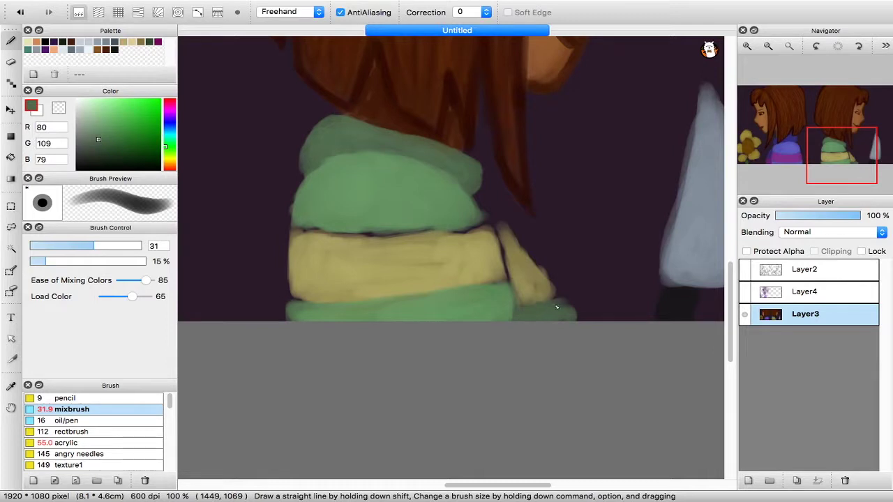
pyautogui.keyDown('alt'); pyautogui.click(295, 309); pyautogui.keyUp('alt')
pyautogui.moveTo(295, 309); pyautogui.dragTo(298, 312)
pyautogui.moveTo(507, 314)
pyautogui.mouseDown()
pyautogui.moveTo(503, 290)
pyautogui.moveTo(486, 279)
pyautogui.mouseUp()
pyautogui.moveTo(485, 224)
pyautogui.mouseDown()
pyautogui.moveTo(455, 227)
pyautogui.moveTo(478, 212)
pyautogui.mouseUp()
# - Repaint the right sweater's yellow stripe in a lighter yellow and smooth its yellow sleeve patch with sampled colour
pyautogui.keyDown('alt'); pyautogui.click(485, 249); pyautogui.keyUp('alt')
pyautogui.click(111, 113)
pyautogui.moveTo(377, 250)
pyautogui.mouseDown()
pyautogui.moveTo(473, 282)
pyautogui.moveTo(501, 275)
pyautogui.moveTo(499, 234)
pyautogui.moveTo(497, 279)
pyautogui.moveTo(421, 276)
pyautogui.moveTo(404, 240)
pyautogui.moveTo(494, 228)
pyautogui.mouseUp()
pyautogui.moveTo(343, 295)
pyautogui.mouseDown()
pyautogui.moveTo(367, 299)
pyautogui.moveTo(286, 293)
pyautogui.moveTo(331, 283)
pyautogui.moveTo(349, 247)
pyautogui.moveTo(335, 244)
pyautogui.moveTo(424, 234)
pyautogui.mouseUp()
pyautogui.keyDown('alt'); pyautogui.click(534, 265); pyautogui.keyUp('alt')
pyautogui.moveTo(513, 299)
pyautogui.mouseDown()
pyautogui.moveTo(501, 225)
pyautogui.moveTo(523, 233)
pyautogui.moveTo(546, 268)
pyautogui.mouseUp()
# - Clean up the outer edges of the right sweater with the sampled dark purple background colour (42, 27, 41)
pyautogui.keyDown('alt'); pyautogui.click(525, 222); pyautogui.keyUp('alt')
pyautogui.moveTo(298, 183)
pyautogui.mouseDown()
pyautogui.moveTo(281, 229)
pyautogui.moveTo(283, 292)
pyautogui.mouseUp()
pyautogui.press('super+minus')
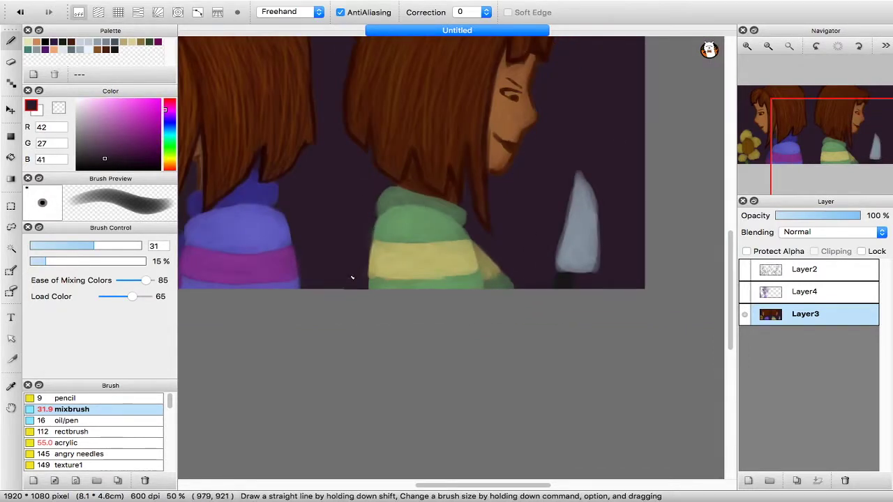
# - Darken the left figure's neck behind the hair with sampled brown (69, 30, 11)
pyautogui.press('super+minus')
pyautogui.moveTo(323, 55); pyautogui.dragTo(363, 123)
pyautogui.press('super+plus')
pyautogui.press('super+plus')
pyautogui.moveTo(288, 193); pyautogui.dragTo(424, 193)
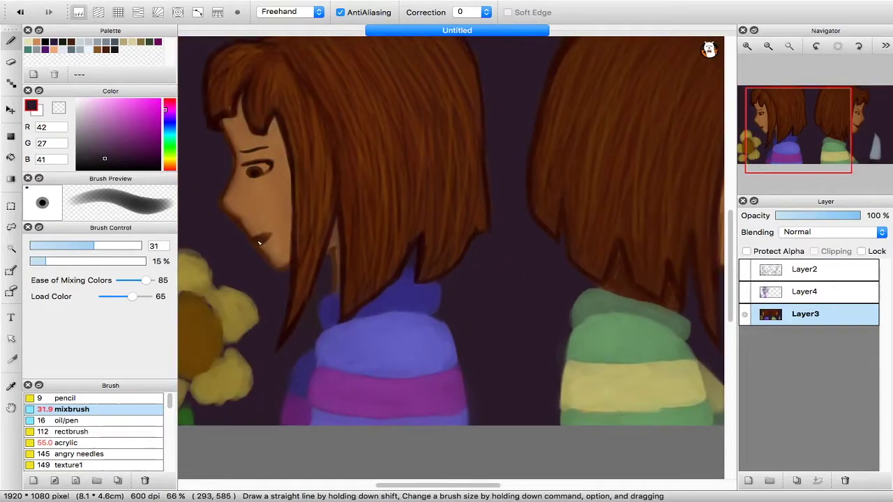
pyautogui.keyDown('alt'); pyautogui.click(342, 247); pyautogui.keyUp('alt')
pyautogui.moveTo(336, 229); pyautogui.dragTo(337, 271)
pyautogui.press('super+minus')
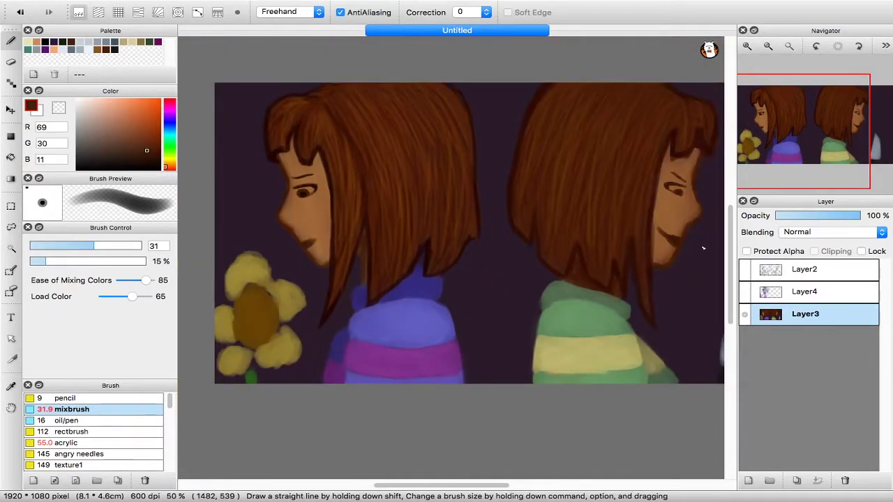
# - Show the Layer4 shading, sample its purple (70, 15, 52) and choose the AirBrush at size 114
pyautogui.click(744, 292)
pyautogui.keyDown('alt'); pyautogui.click(326, 230); pyautogui.keyUp('alt')
pyautogui.moveTo(171, 402)
pyautogui.mouseDown()
pyautogui.moveTo(148, 421)
pyautogui.moveTo(171, 425)
pyautogui.mouseUp()
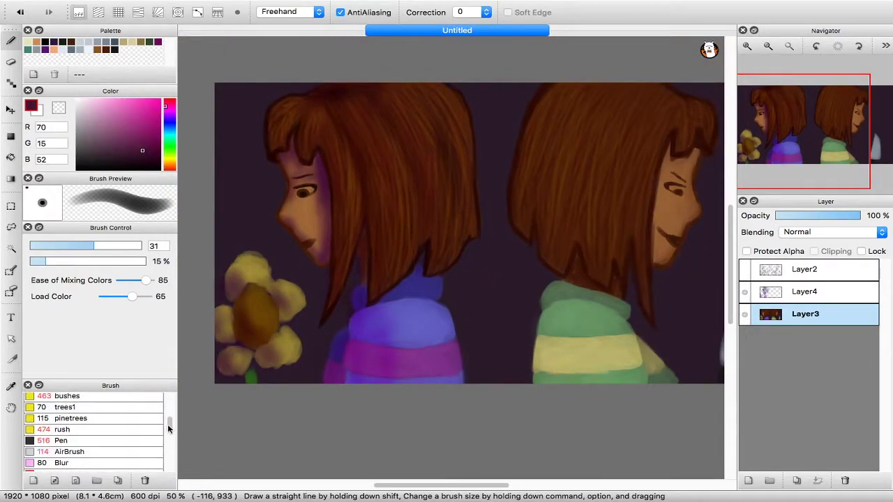
pyautogui.click(104, 452)
# - Try airbrushing purple shading over the right figure's face and hair on Layer3, and undo it
pyautogui.moveTo(619, 120); pyautogui.dragTo(549, 157)
pyautogui.moveTo(601, 188)
pyautogui.mouseDown()
pyautogui.moveTo(624, 248)
pyautogui.moveTo(590, 296)
pyautogui.mouseUp()
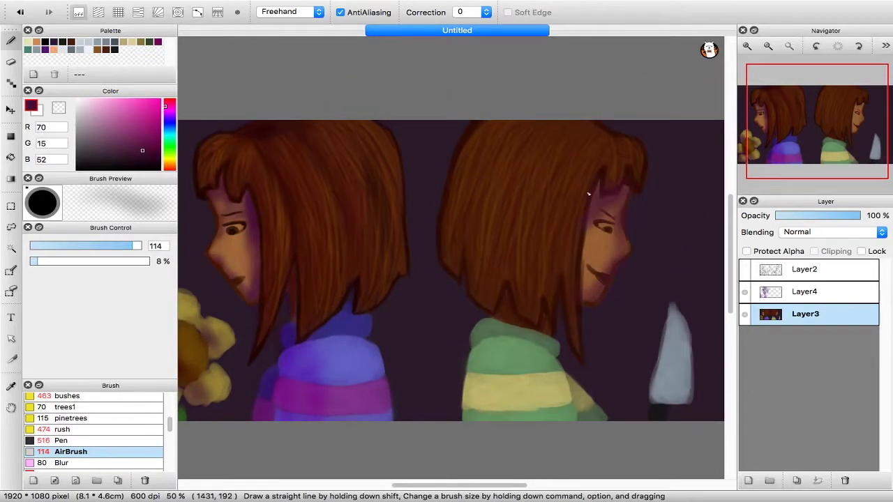
pyautogui.moveTo(691, 383); pyautogui.dragTo(663, 401)
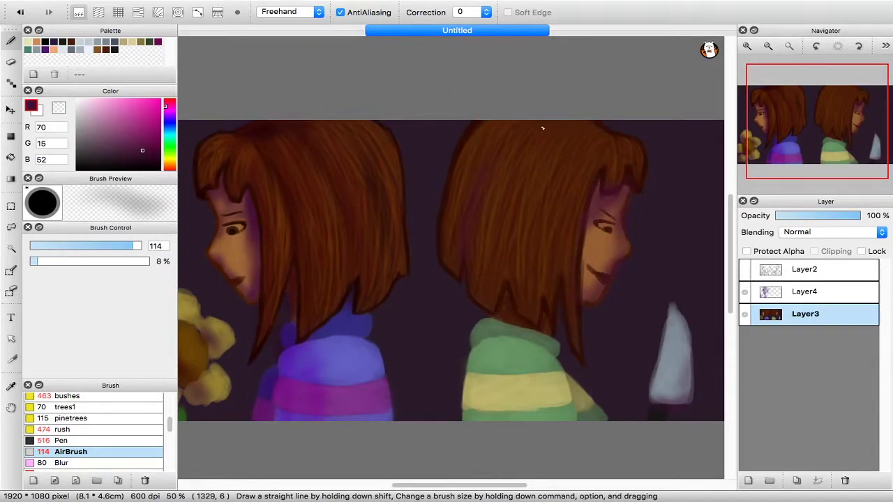
pyautogui.moveTo(506, 303); pyautogui.dragTo(502, 159)
pyautogui.moveTo(560, 263)
pyautogui.mouseDown()
pyautogui.moveTo(562, 232)
pyautogui.moveTo(548, 261)
pyautogui.moveTo(539, 228)
pyautogui.moveTo(569, 223)
pyautogui.moveTo(517, 206)
pyautogui.moveTo(519, 273)
pyautogui.moveTo(552, 202)
pyautogui.moveTo(540, 189)
pyautogui.moveTo(583, 282)
pyautogui.mouseUp()
pyautogui.moveTo(811, 221); pyautogui.dragTo(851, 222)
pyautogui.click(809, 292)
pyautogui.press('super+z')
pyautogui.press('super+y')
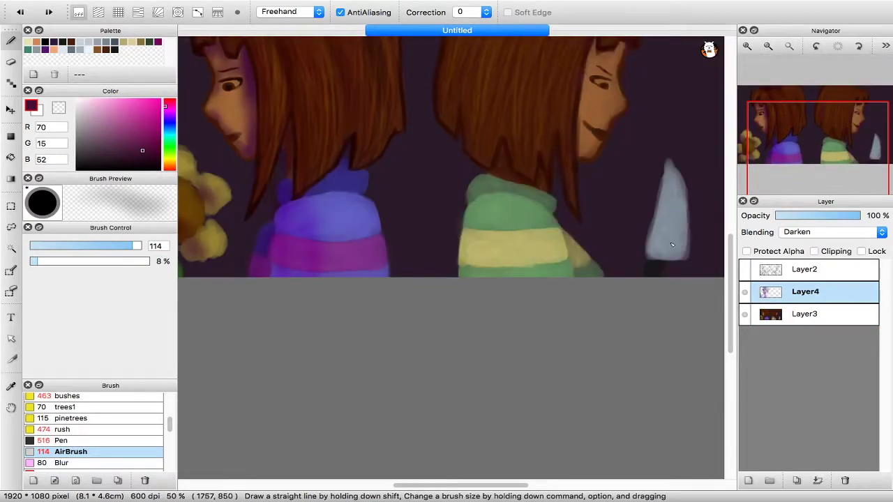
# - Airbrush purple (70, 15, 52) shading over the right figure's sweater, face and knife on the Darken layer Layer4
pyautogui.press('super+minus')
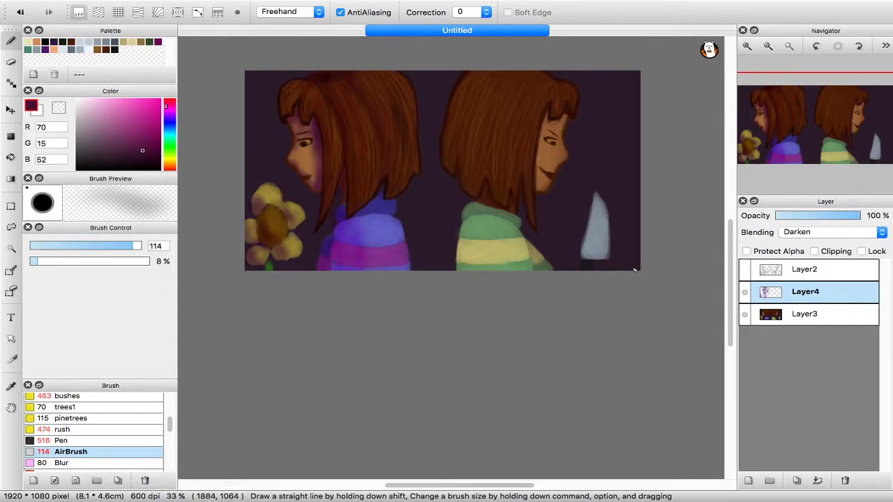
pyautogui.click(802, 314)
pyautogui.click(805, 292)
pyautogui.moveTo(529, 237)
pyautogui.mouseDown()
pyautogui.moveTo(525, 266)
pyautogui.moveTo(516, 227)
pyautogui.moveTo(504, 260)
pyautogui.moveTo(491, 225)
pyautogui.moveTo(530, 207)
pyautogui.mouseUp()
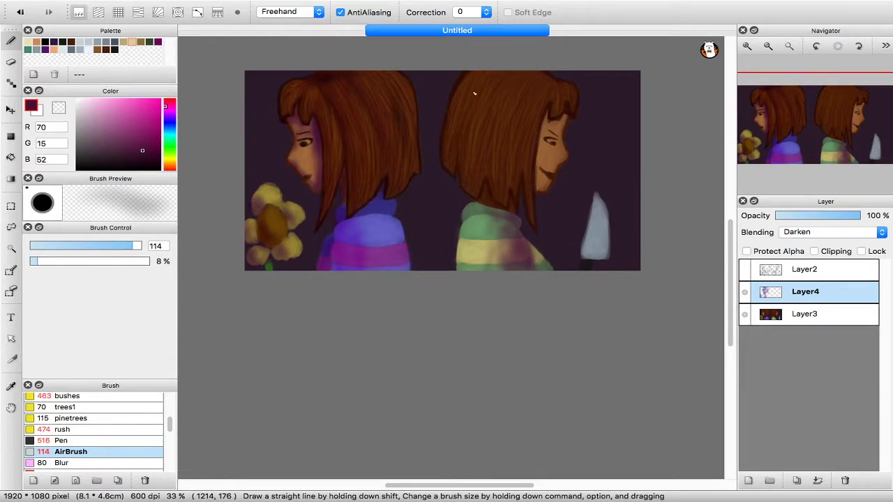
pyautogui.moveTo(535, 253); pyautogui.dragTo(544, 262)
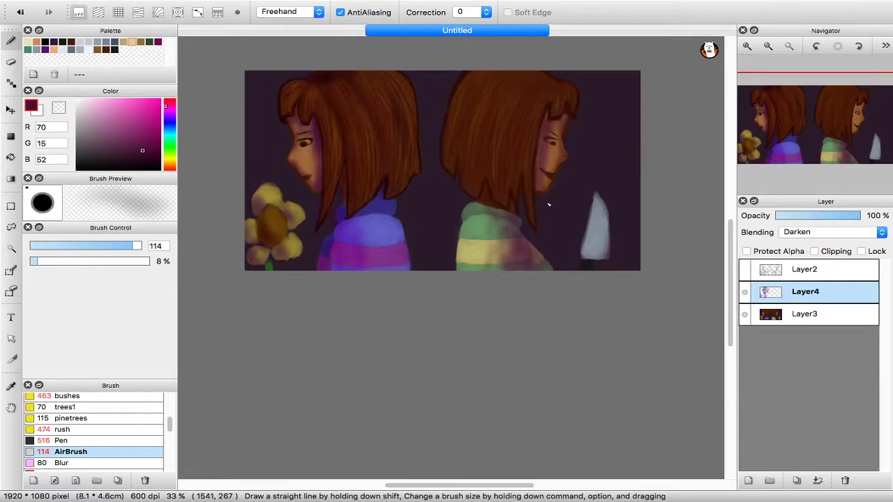
# - Lower the opacity of Layer4 to 42%
pyautogui.click(806, 216)
pyautogui.click(812, 216)
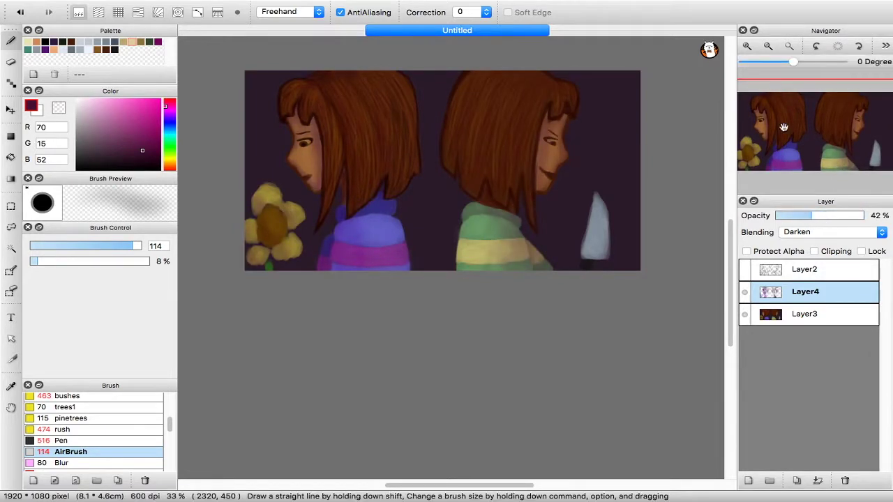
pyautogui.moveTo(434, 210); pyautogui.dragTo(506, 244)
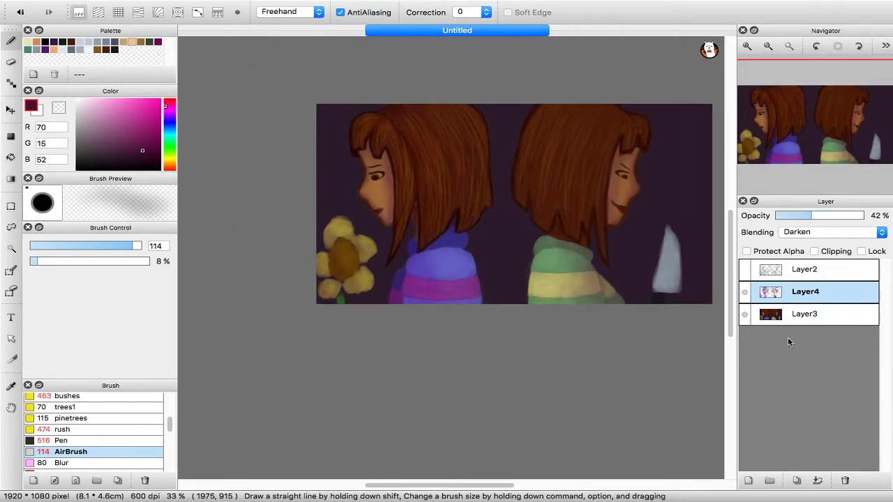
# - Add a new layer above Layer4 and change its blending mode
pyautogui.click(748, 480)
pyautogui.click(812, 233)
pyautogui.click(813, 263)
pyautogui.click(818, 232)
pyautogui.click(820, 254)
# - Try airbrushing yellow (255, 250, 106) over the left figure's hair, undo it and set Layer5's blending to Overlay
pyautogui.moveTo(169, 155); pyautogui.dragTo(169, 159)
pyautogui.click(125, 99)
pyautogui.moveTo(432, 127)
pyautogui.mouseDown()
pyautogui.moveTo(430, 198)
pyautogui.moveTo(460, 179)
pyautogui.mouseUp()
pyautogui.press('super+z')
pyautogui.press('super+z')
pyautogui.press('super+z')
pyautogui.press('super+z')
pyautogui.click(809, 232)
pyautogui.click(797, 263)
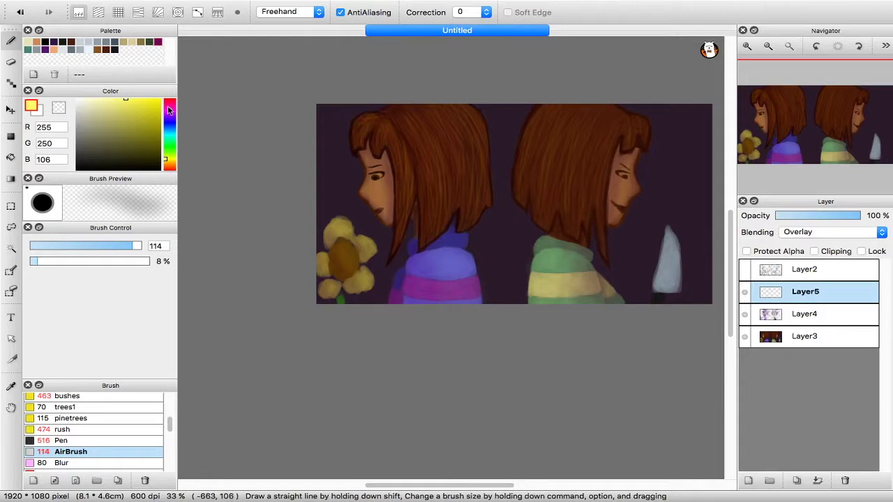
# - Airbrush red (188, 44, 44) and light red (255, 126, 126) highlights over the left figure's hair and sweater on Layer5
pyautogui.click(169, 103)
pyautogui.click(141, 117)
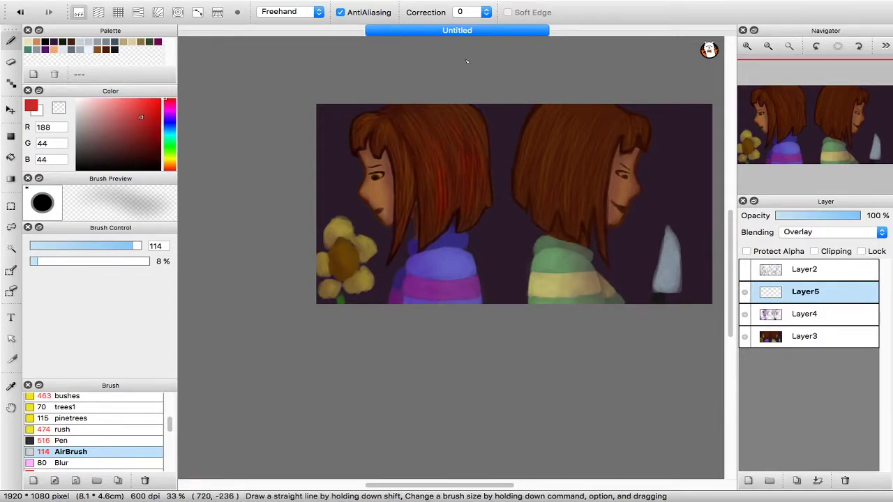
pyautogui.click(118, 100)
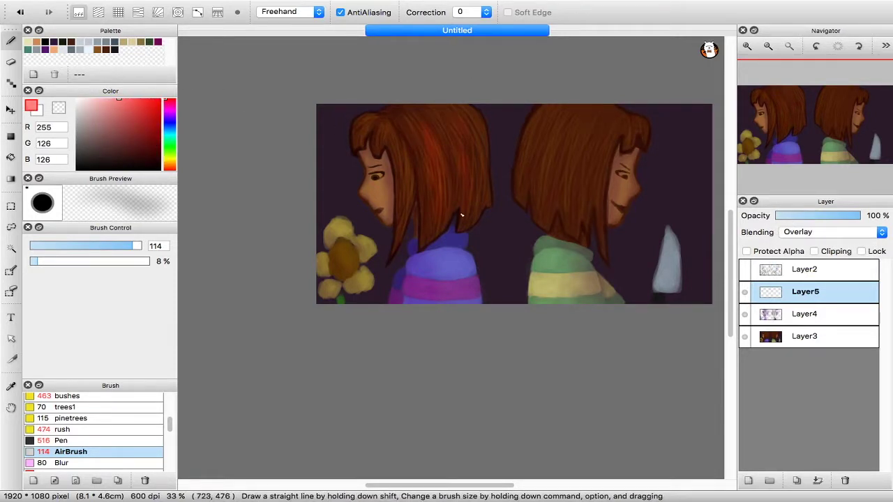
pyautogui.moveTo(478, 291); pyautogui.dragTo(466, 298)
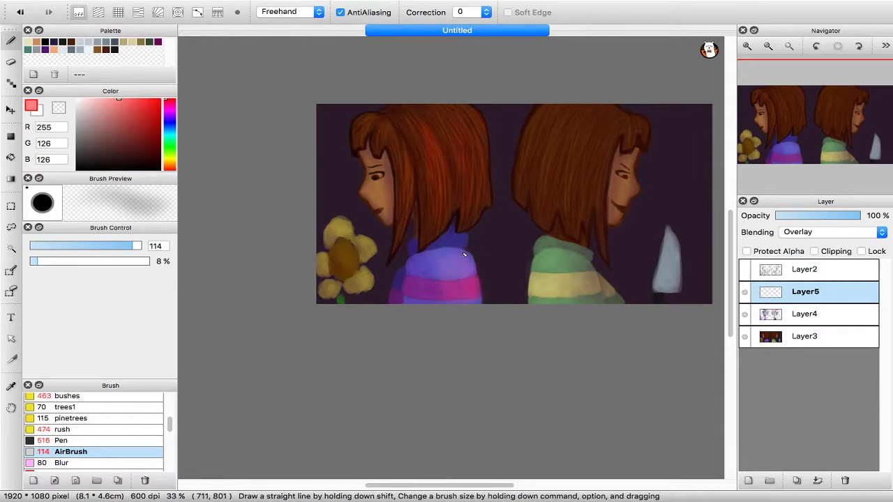
pyautogui.press('super+z')
# - Airbrush light red (255, 126, 126) highlights over the flower, the right figure's hair and sweater, and the knife
pyautogui.moveTo(349, 252); pyautogui.dragTo(357, 235)
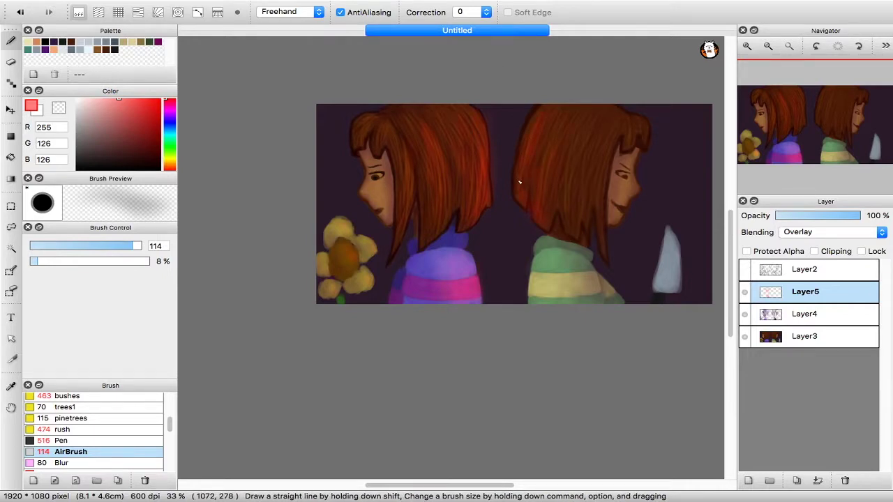
pyautogui.moveTo(536, 265)
pyautogui.mouseDown()
pyautogui.moveTo(532, 296)
pyautogui.moveTo(551, 252)
pyautogui.mouseUp()
pyautogui.moveTo(656, 282); pyautogui.dragTo(665, 240)
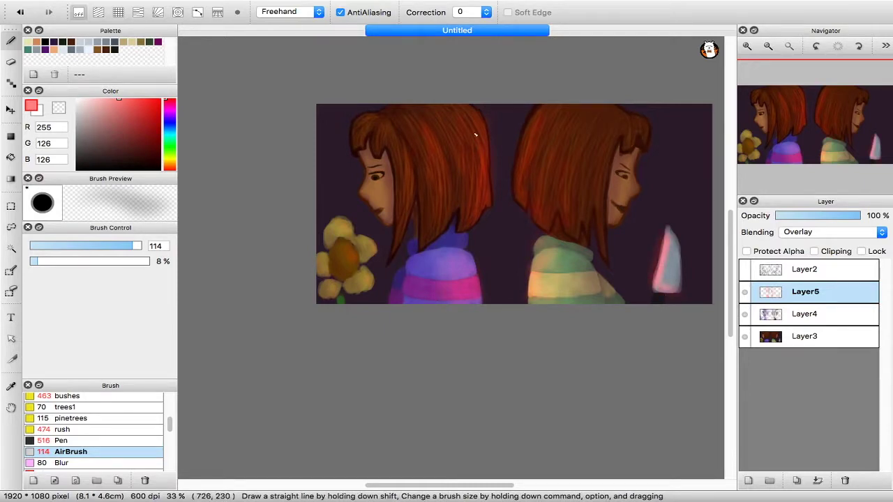
# - Try the size 516 Pen in light red over the knife, undo it and return to the AirBrush
pyautogui.click(99, 441)
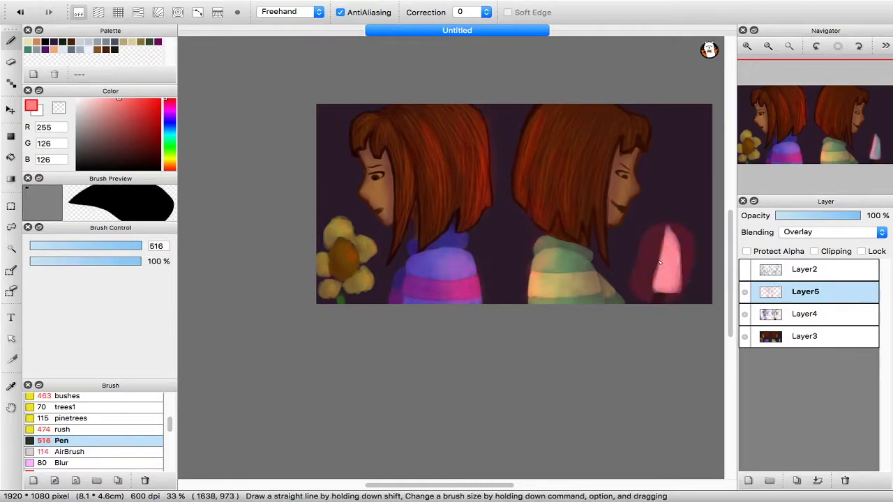
pyautogui.keyDown('alt'); pyautogui.click(612, 286); pyautogui.keyUp('alt')
pyautogui.click(129, 452)
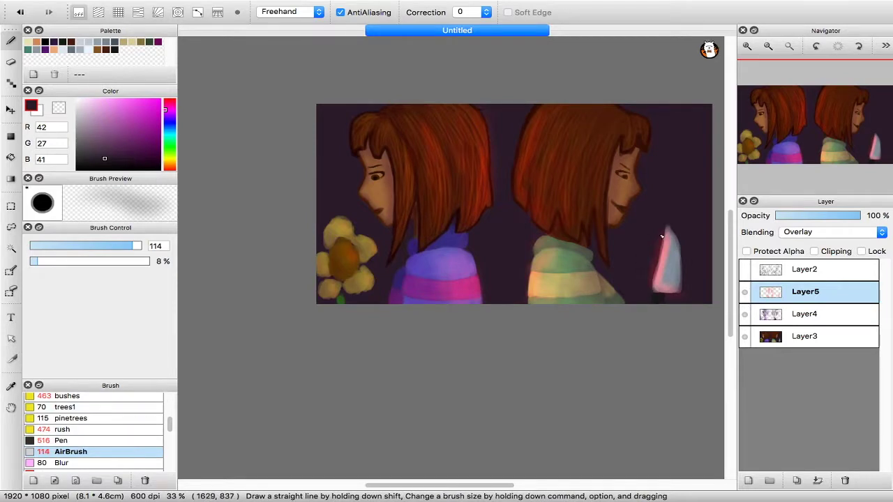
pyautogui.press('e')
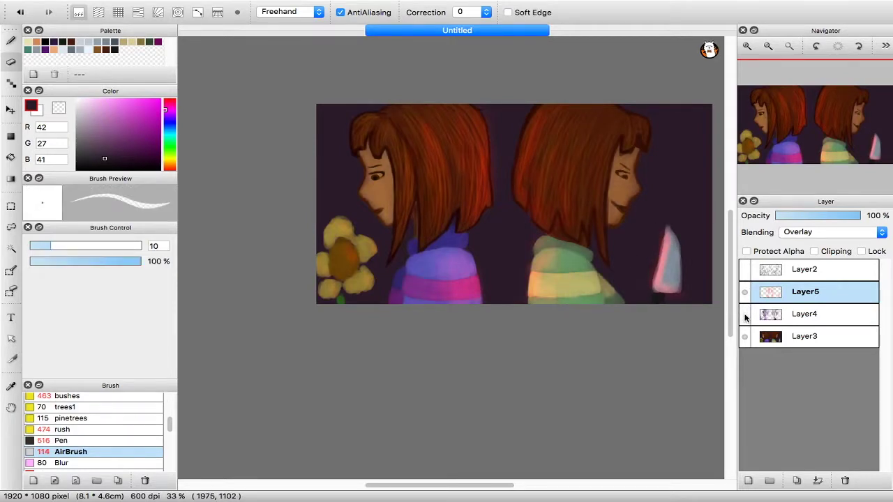
pyautogui.press('i')
# - Airbrush red highlights in (255, 56, 56) and (255, 139, 139) along both figures' hair and sweaters on Layer5
pyautogui.click(168, 100)
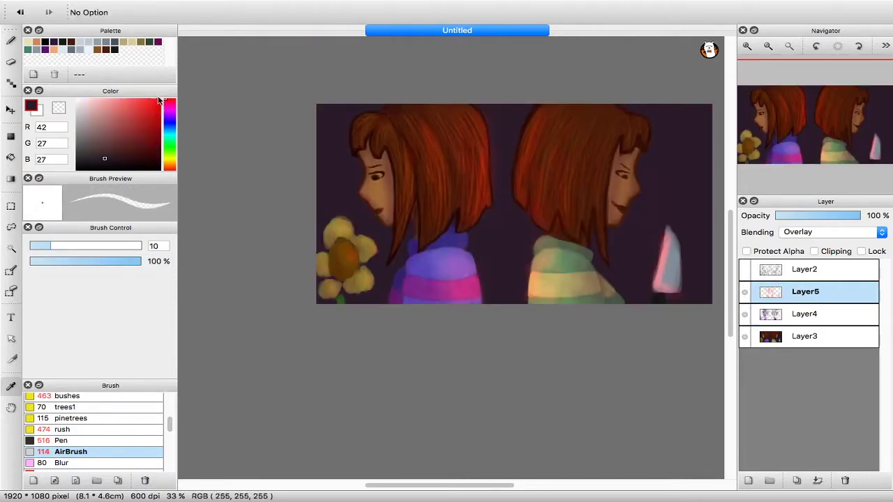
pyautogui.click(117, 100)
pyautogui.click(77, 452)
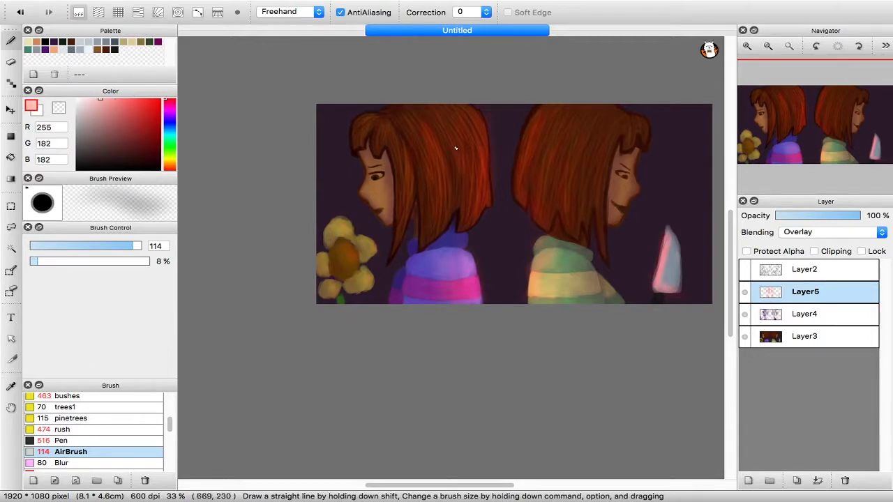
pyautogui.click(162, 102)
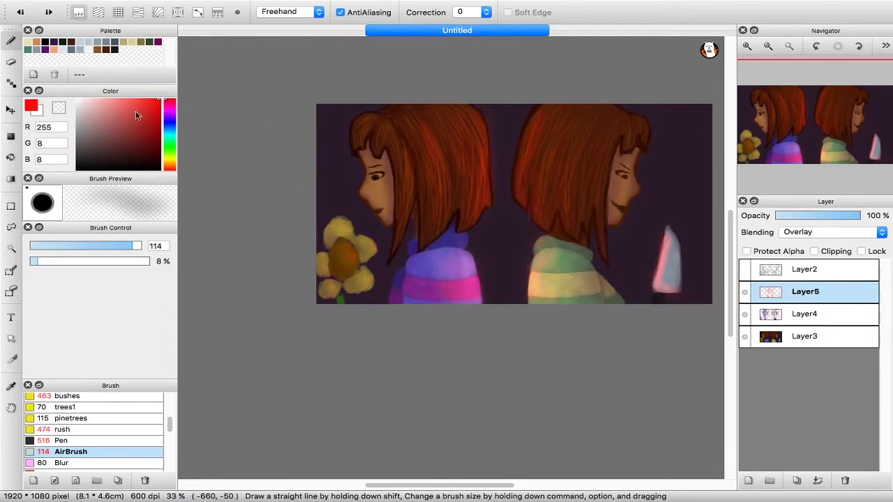
pyautogui.moveTo(482, 285); pyautogui.dragTo(476, 256)
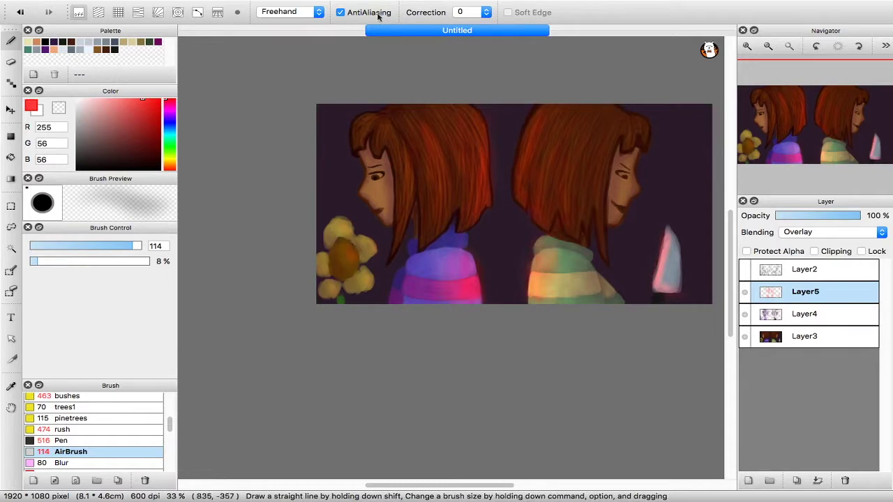
pyautogui.moveTo(145, 96); pyautogui.dragTo(122, 99)
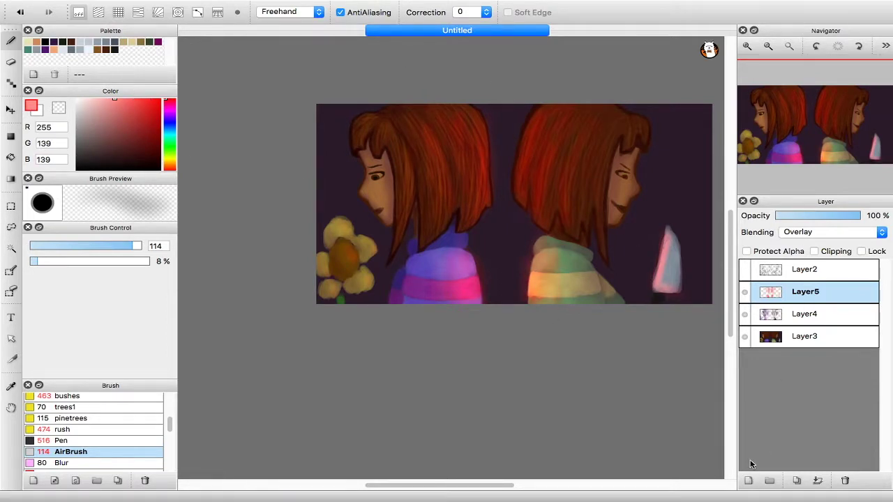
# - Choose the oil/pen brush at size 16, try a stroke between the two figures and undo it
pyautogui.click(94, 399)
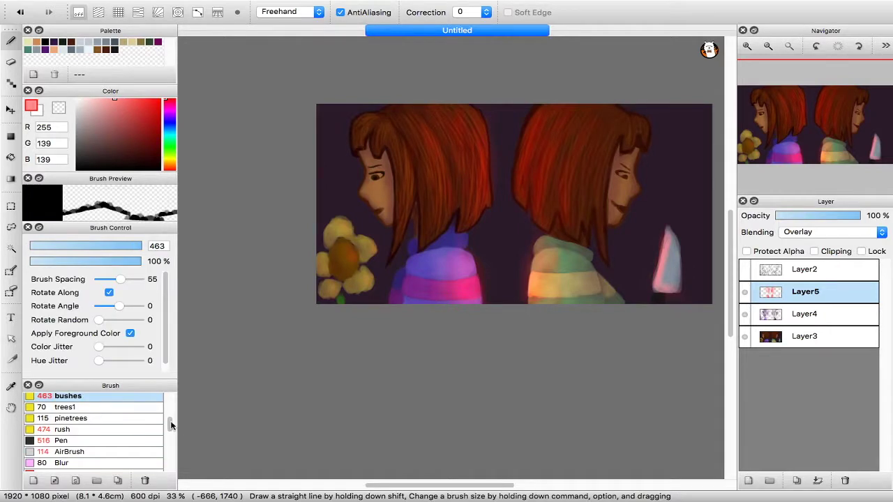
pyautogui.moveTo(169, 423); pyautogui.dragTo(170, 398)
pyautogui.click(139, 421)
pyautogui.press('super+Up')
pyautogui.press('super+Up')
pyautogui.moveTo(560, 187)
pyautogui.mouseDown()
pyautogui.moveTo(565, 212)
pyautogui.moveTo(428, 249)
pyautogui.mouseUp()
pyautogui.press('super+z')
pyautogui.press('super+z')
# - Try drawing a heart between the two figures on Layer5 and undo the attempts
pyautogui.press('super+Up')
pyautogui.moveTo(502, 189)
pyautogui.mouseDown()
pyautogui.moveTo(558, 193)
pyautogui.moveTo(509, 231)
pyautogui.mouseUp()
pyautogui.moveTo(504, 189); pyautogui.dragTo(505, 230)
pyautogui.press('super+z')
pyautogui.press('super+z')
pyautogui.moveTo(490, 187)
pyautogui.mouseDown()
pyautogui.moveTo(493, 211)
pyautogui.moveTo(505, 217)
pyautogui.moveTo(504, 189)
pyautogui.mouseUp()
pyautogui.click(160, 99)
pyautogui.press('super+z')
# - Pick light red (255, 117, 117), try a filled heart between the figures on the Overlay layer Layer5 and undo it
pyautogui.click(141, 100)
pyautogui.moveTo(506, 224); pyautogui.dragTo(533, 205)
pyautogui.press('super+z')
pyautogui.click(136, 100)
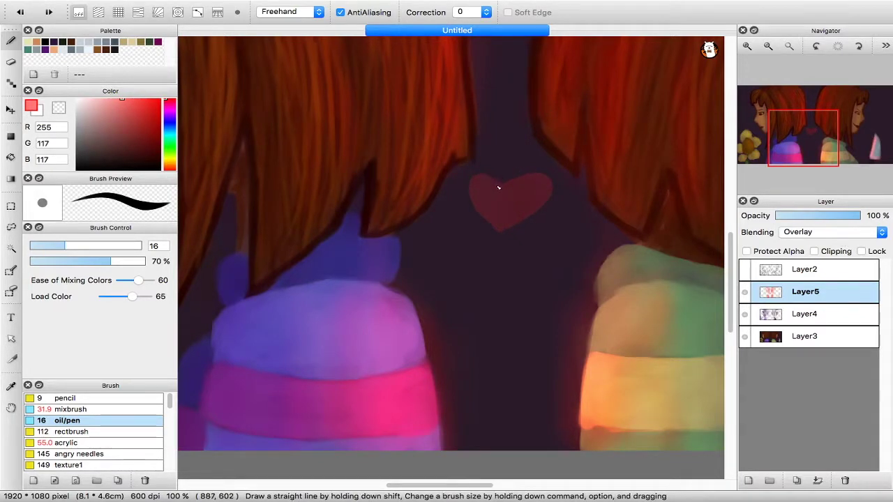
pyautogui.press('super+z')
pyautogui.press('super+z')
pyautogui.press('super+z')
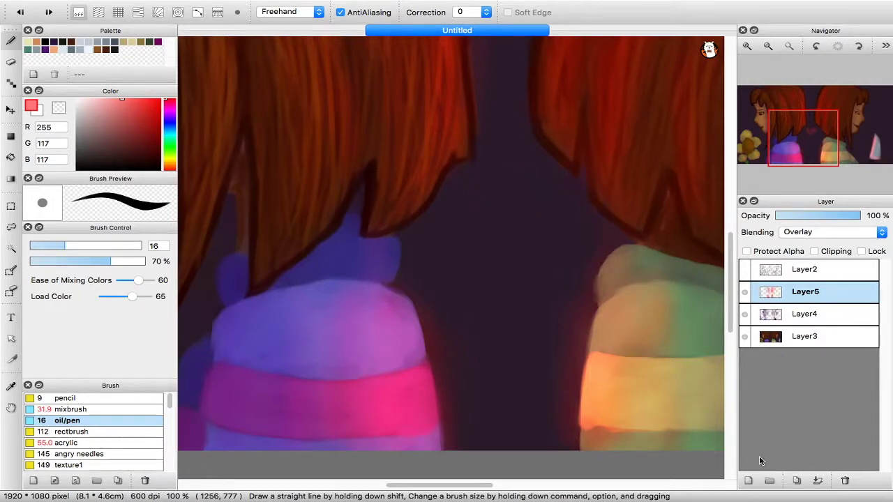
# - Add a new layer above Layer5 and draw a filled light red (255, 117, 117) heart between the figures
pyautogui.click(749, 480)
pyautogui.moveTo(503, 202); pyautogui.dragTo(501, 237)
pyautogui.moveTo(501, 202)
pyautogui.mouseDown()
pyautogui.moveTo(479, 189)
pyautogui.moveTo(500, 238)
pyautogui.mouseUp()
pyautogui.click(803, 233)
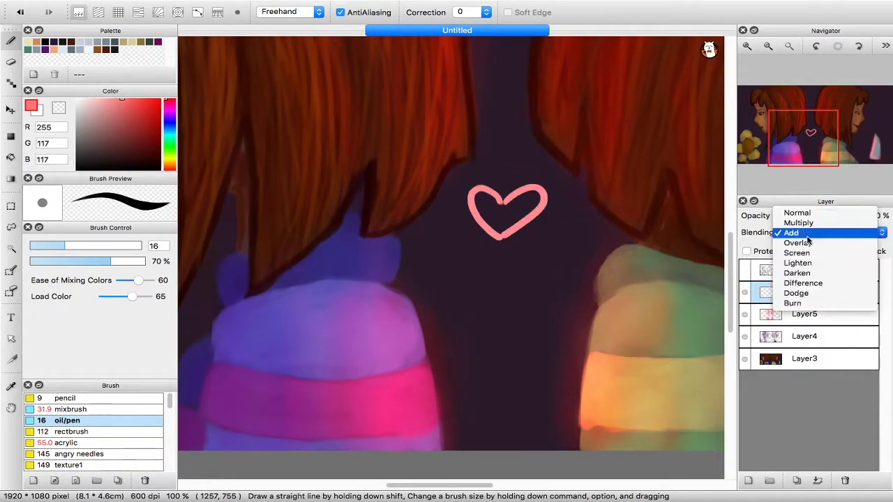
pyautogui.click(797, 263)
pyautogui.moveTo(481, 205)
pyautogui.mouseDown()
pyautogui.moveTo(491, 198)
pyautogui.moveTo(535, 207)
pyautogui.mouseUp()
# - Set the blending of the heart layer, Layer6, to Screen
pyautogui.press('super+minus')
pyautogui.press('super+minus')
pyautogui.click(830, 233)
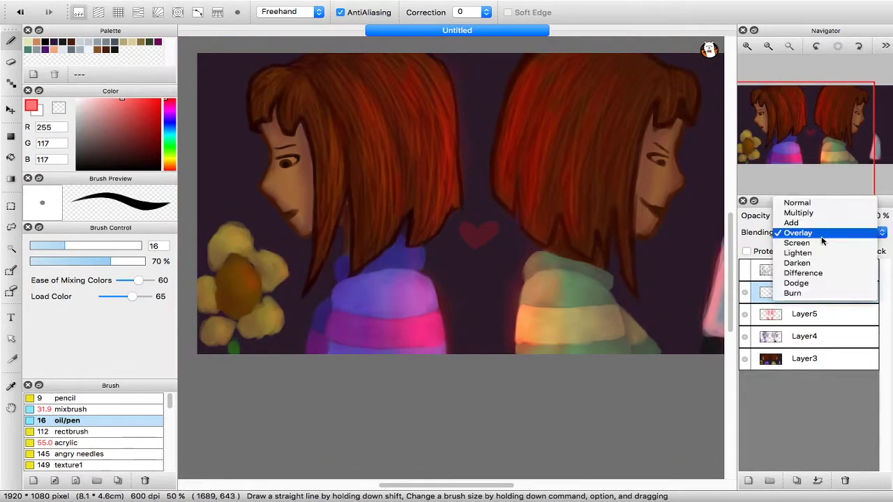
pyautogui.click(827, 244)
# - Add a layer clipped to Layer6 and paint the heart red (255, 0, 0) with the Pencil at size 124
pyautogui.click(748, 480)
pyautogui.click(814, 251)
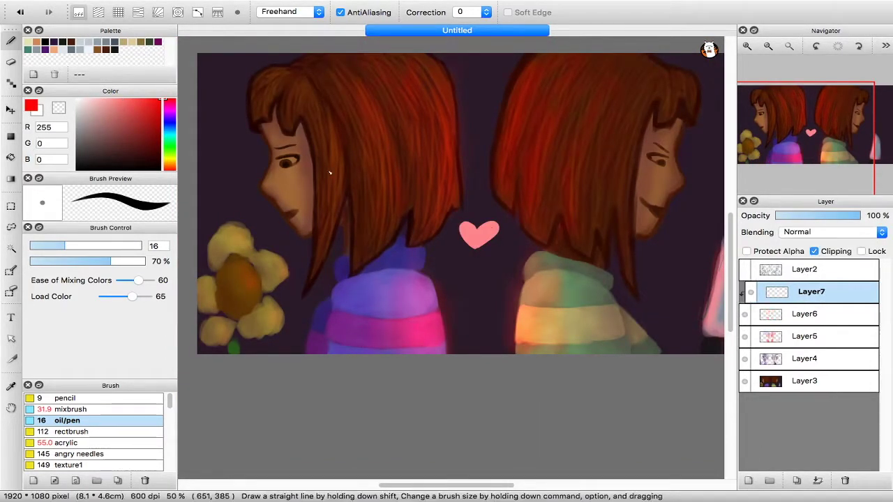
pyautogui.moveTo(170, 402)
pyautogui.mouseDown()
pyautogui.moveTo(170, 461)
pyautogui.moveTo(170, 446)
pyautogui.mouseUp()
pyautogui.click(135, 397)
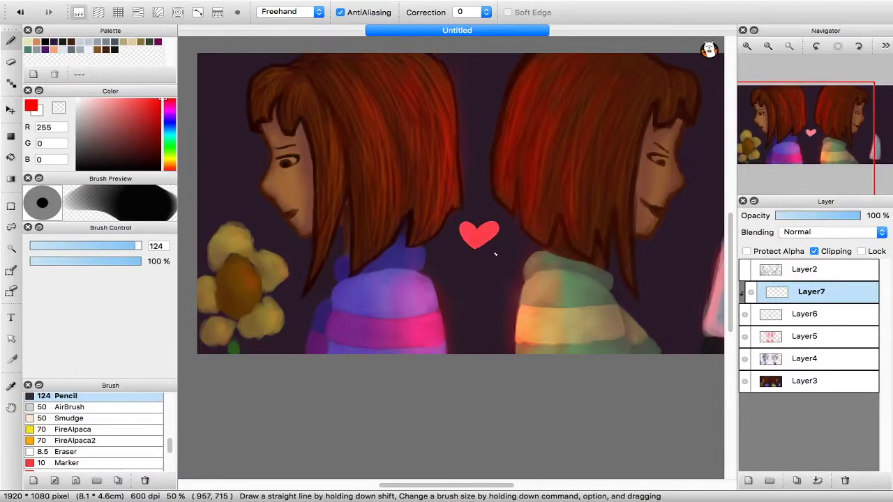
# - Try other blending modes such as Darken on the clipped Layer7 and merge it down into Layer6
pyautogui.click(823, 235)
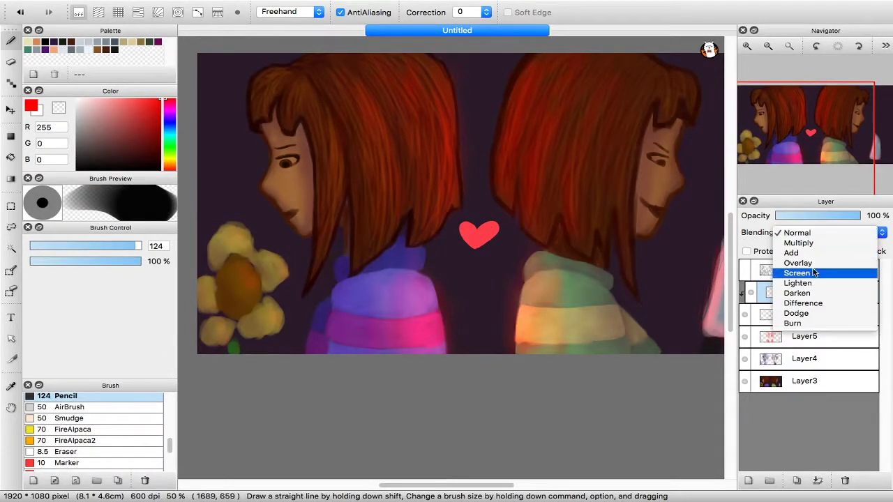
pyautogui.click(816, 273)
pyautogui.click(823, 235)
pyautogui.click(828, 254)
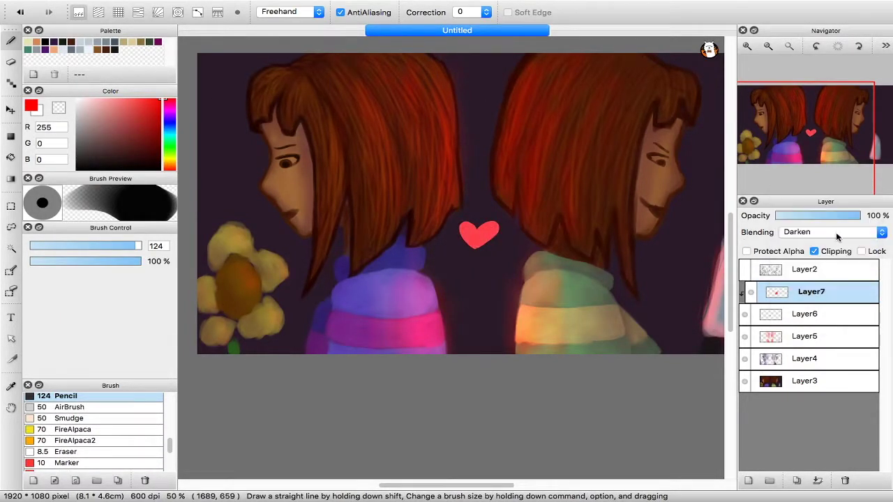
pyautogui.click(818, 480)
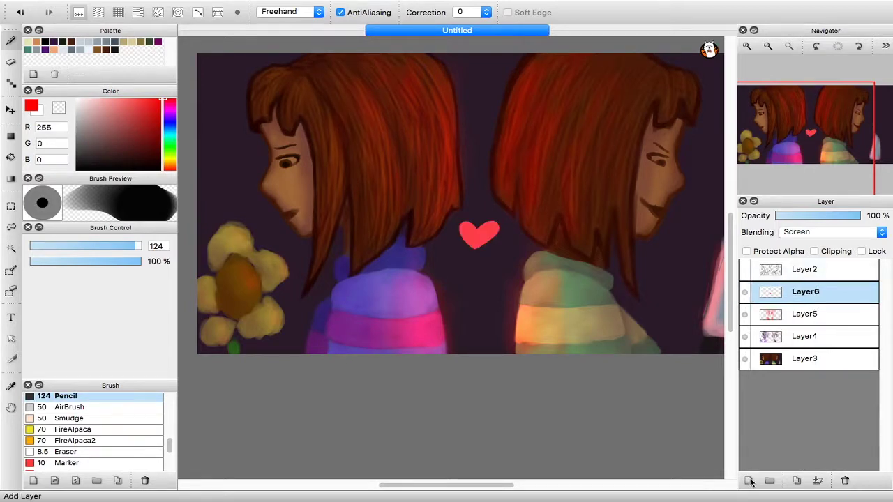
# - Transform the heart on Layer6 so it is larger and tilted between the figures
pyautogui.press('super+t')
pyautogui.moveTo(499, 214); pyautogui.dragTo(507, 214)
pyautogui.click(717, 479)
# - Erase a zigzag crack through the heart with the size 10 eraser, splitting off a small chip at the tip
pyautogui.press('e')
pyautogui.press('super+plus')
pyautogui.press('super+plus')
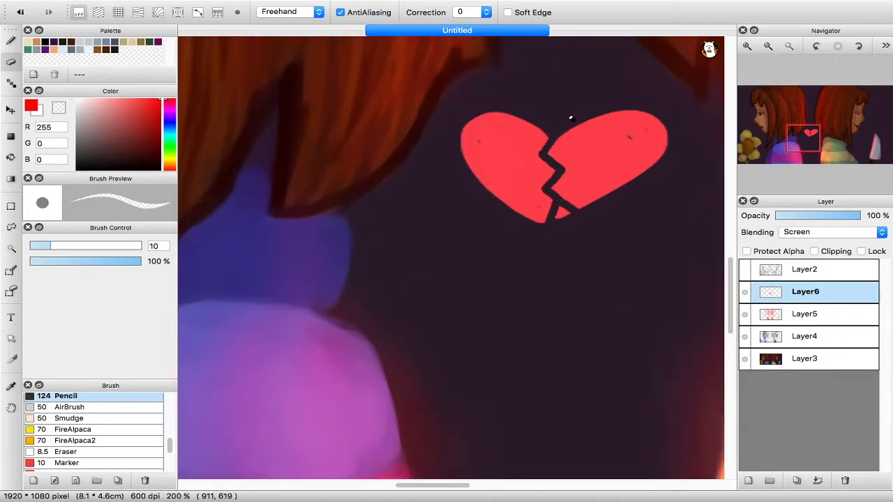
pyautogui.moveTo(559, 168); pyautogui.dragTo(501, 218)
# - Lasso the right half of the broken heart, move it up and away from the left half, and deselect
pyautogui.press('l')
pyautogui.press('super+plus')
pyautogui.moveTo(532, 95); pyautogui.dragTo(378, 171)
pyautogui.moveTo(396, 174); pyautogui.dragTo(393, 194)
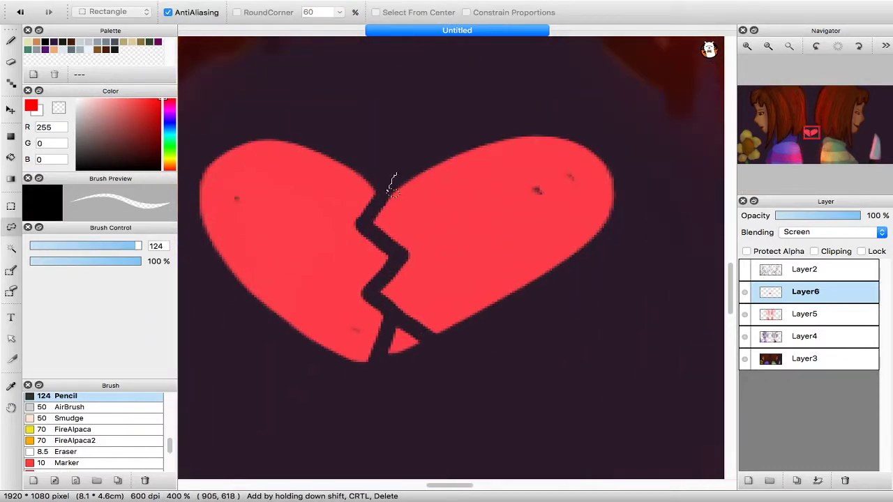
pyautogui.moveTo(430, 339)
pyautogui.mouseDown()
pyautogui.moveTo(457, 116)
pyautogui.moveTo(427, 134)
pyautogui.mouseUp()
pyautogui.press('v')
pyautogui.moveTo(499, 216); pyautogui.dragTo(535, 195)
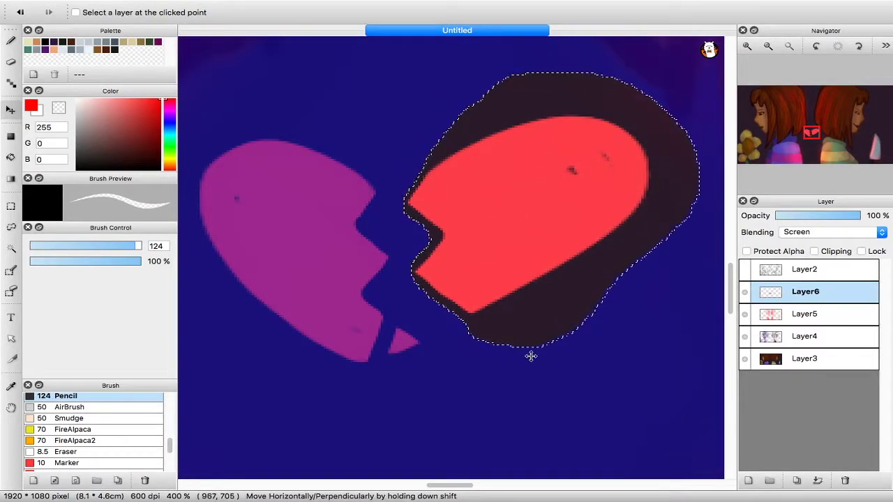
pyautogui.press('super+d')
# - Lasso the small chip at the heart's tip, move it down away from the halves, and deselect
pyautogui.press('super+minus')
pyautogui.press('super+minus')
pyautogui.press('super+minus')
pyautogui.press('l')
pyautogui.press('super+plus')
pyautogui.press('super+plus')
pyautogui.moveTo(417, 304)
pyautogui.mouseDown()
pyautogui.moveTo(406, 309)
pyautogui.moveTo(424, 302)
pyautogui.moveTo(449, 346)
pyautogui.mouseUp()
pyautogui.press('v')
pyautogui.press('super+d')
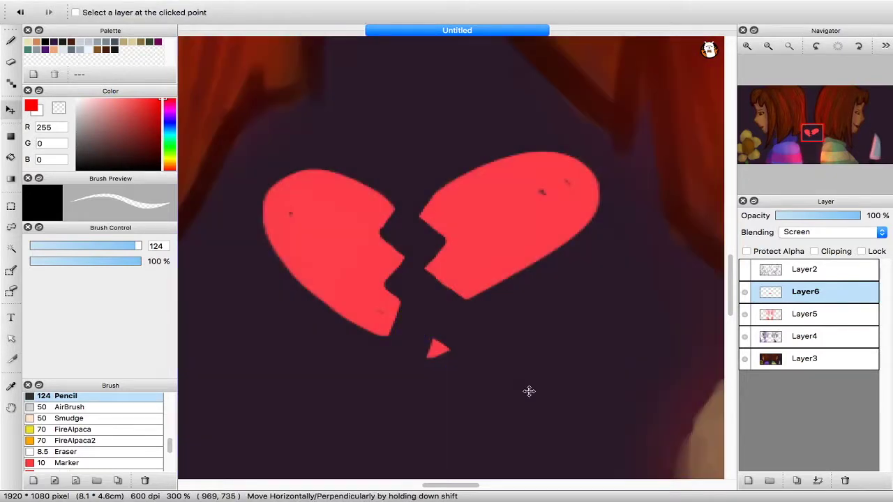
# - Lasso the left half of the heart, shift it left to widen the crack, and deselect
pyautogui.press('super+minus')
pyautogui.press('super+minus')
pyautogui.press('super+minus')
pyautogui.press('super+minus')
pyautogui.press('l')
pyautogui.moveTo(429, 233); pyautogui.dragTo(446, 246)
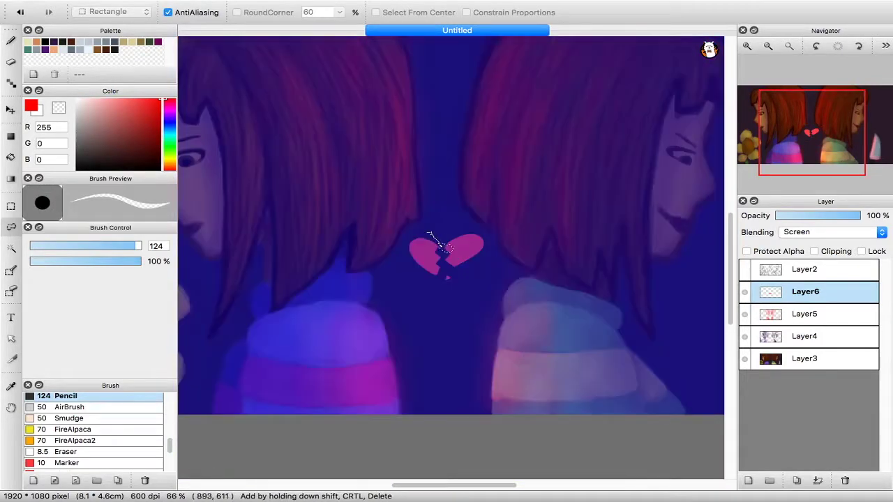
pyautogui.press('v')
pyautogui.moveTo(413, 274)
pyautogui.mouseDown()
pyautogui.moveTo(427, 234)
pyautogui.moveTo(408, 240)
pyautogui.mouseUp()
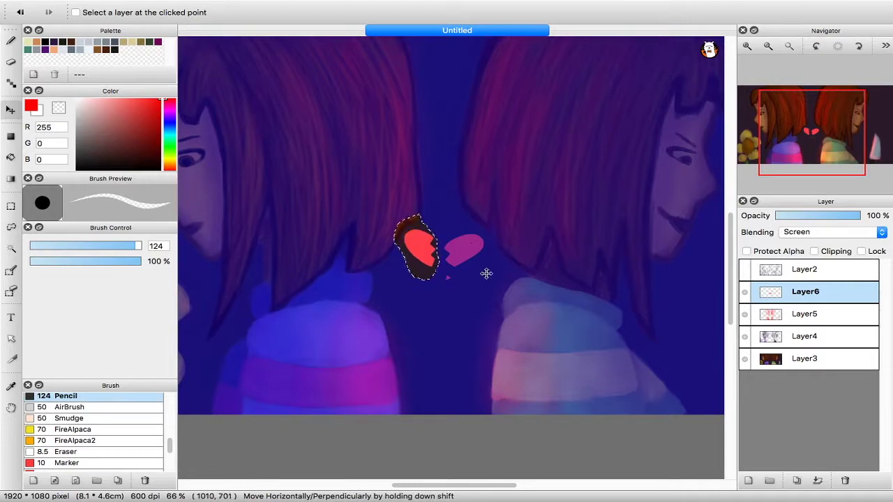
pyautogui.press('super+d')
# - Lasso the small heart chip again, move it up close to the right half, and deselect
pyautogui.press('super+minus')
pyautogui.press('super+minus')
pyautogui.press('super+plus')
pyautogui.press('super+plus')
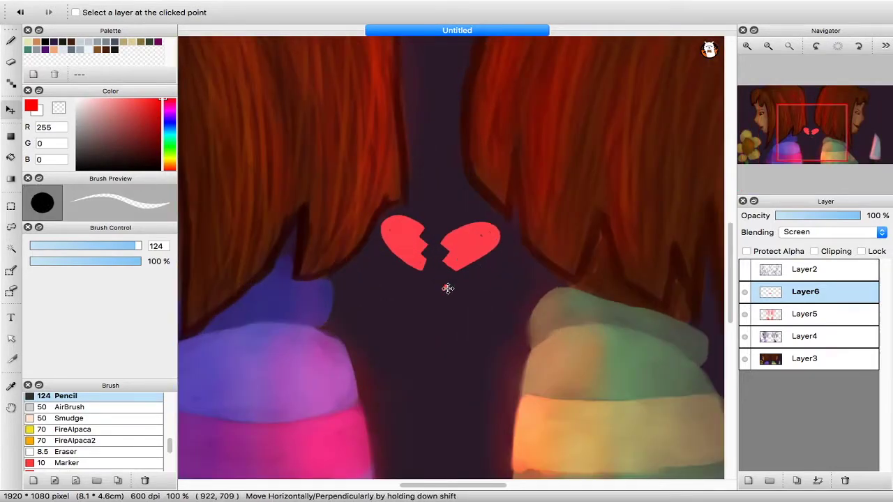
pyautogui.press('l')
pyautogui.press('super+plus')
pyautogui.press('v')
pyautogui.moveTo(450, 287); pyautogui.dragTo(444, 274)
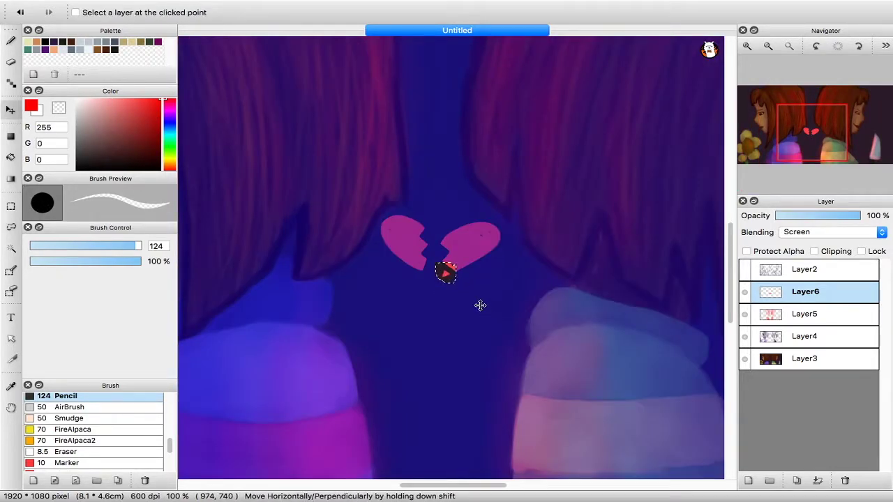
pyautogui.press('super+d')
# - Sample the red from the broken heart and switch to the oil/pen brush at size 16
pyautogui.press('super+minus')
pyautogui.press('super+minus')
pyautogui.press('super+minus')
pyautogui.press('super+plus')
pyautogui.press('super+plus')
pyautogui.press('super+plus')
pyautogui.press('super+plus')
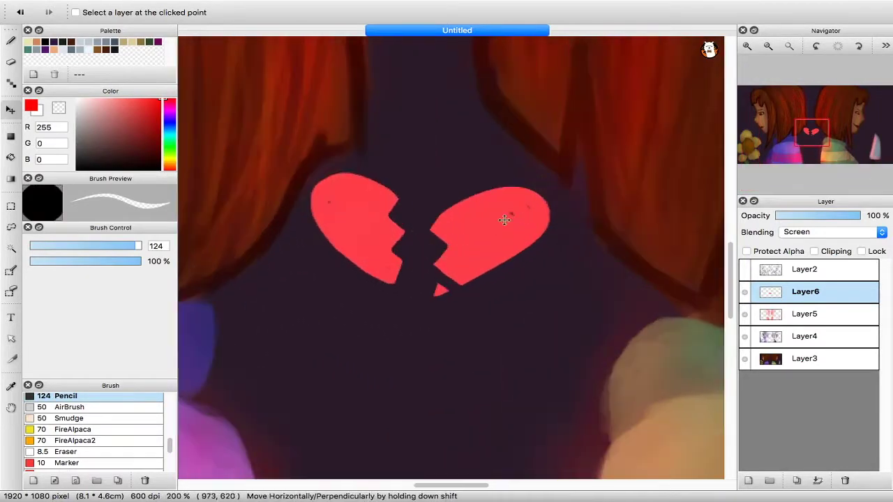
pyautogui.press('i')
pyautogui.click(511, 214)
pyautogui.press('b')
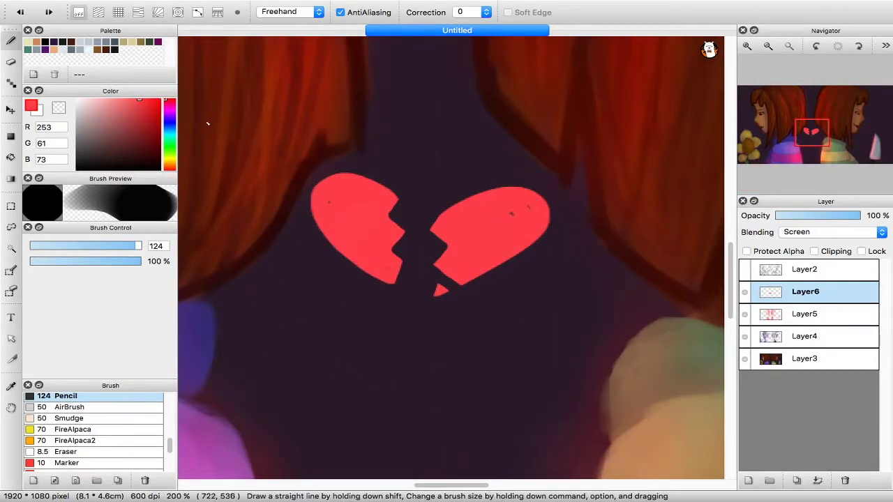
pyautogui.keyDown('alt'); pyautogui.click(509, 212); pyautogui.keyUp('alt')
pyautogui.scroll(-5, 132, 468)
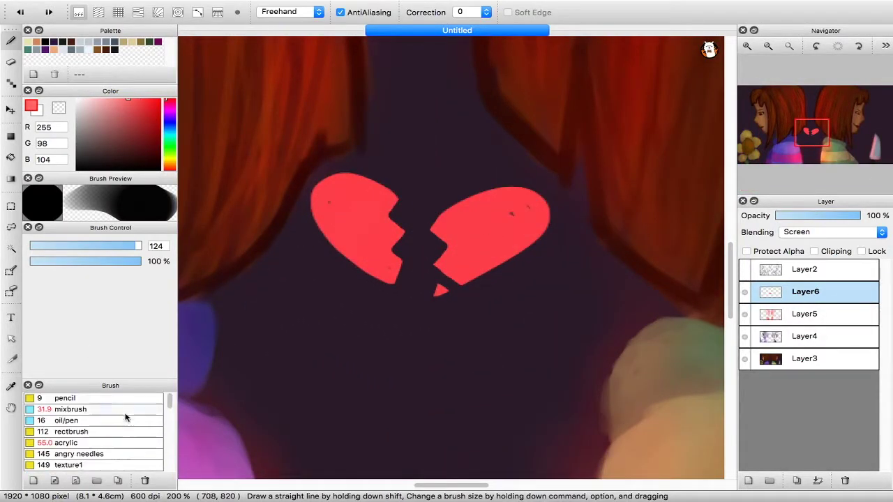
pyautogui.click(67, 421)
# - Mix a matching red of 255, 36, 45 and paint over the dark specks in the heart halves
pyautogui.keyDown('alt'); pyautogui.click(494, 222); pyautogui.keyUp('alt')
pyautogui.click(156, 100)
pyautogui.moveTo(513, 214); pyautogui.dragTo(520, 214)
pyautogui.press('super+z')
pyautogui.click(151, 100)
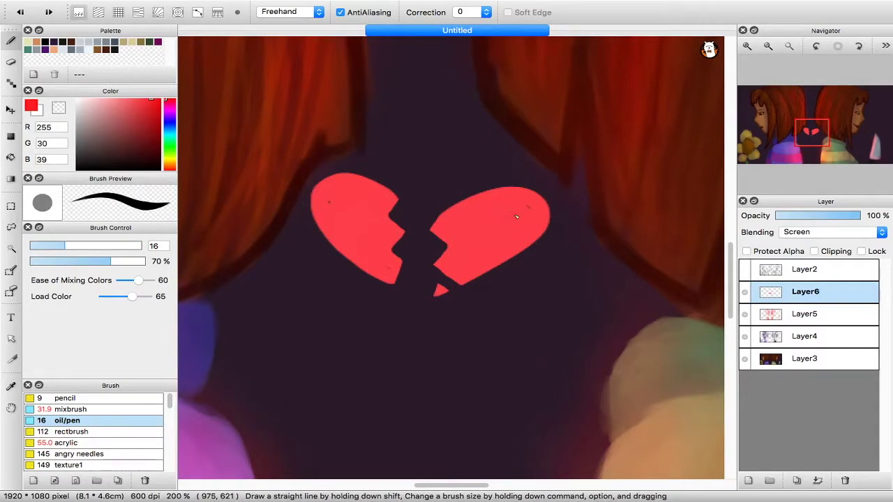
pyautogui.click(144, 100)
pyautogui.click(150, 100)
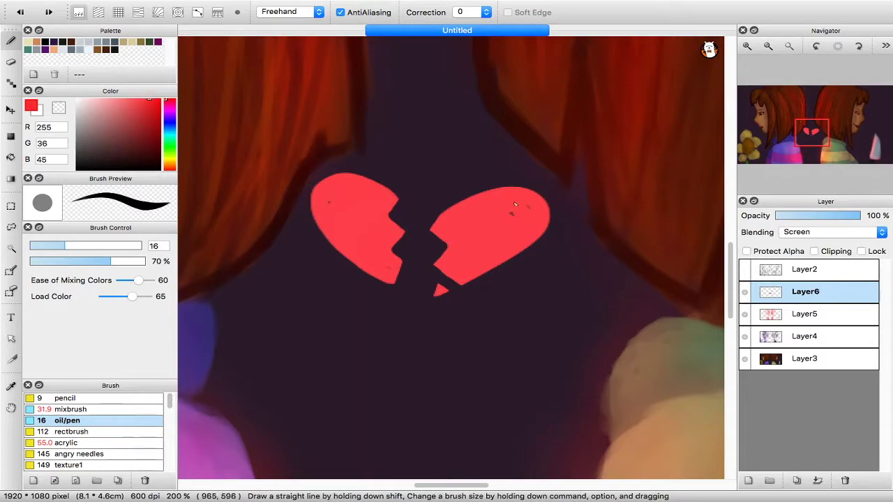
pyautogui.scroll(-5, 326, 193)
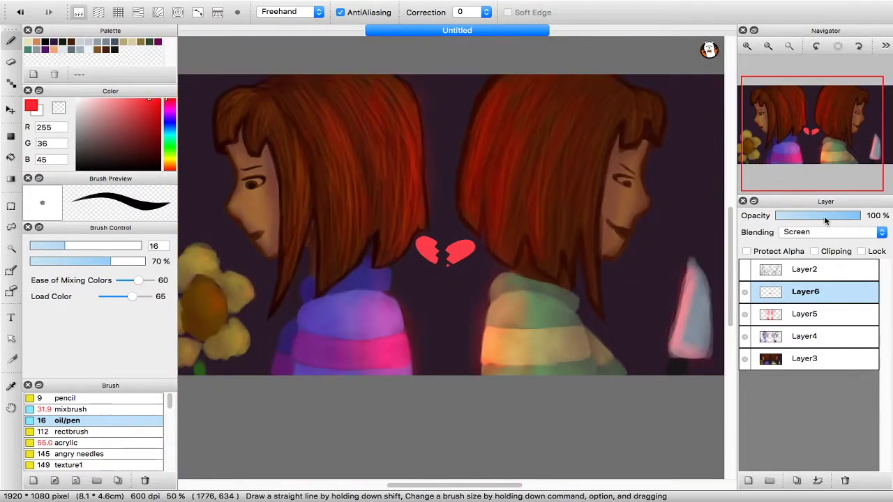
# - Add a new layer above the heart layer and set its blending to Add
pyautogui.moveTo(825, 220); pyautogui.dragTo(837, 220)
pyautogui.click(748, 481)
pyautogui.click(831, 233)
pyautogui.click(818, 254)
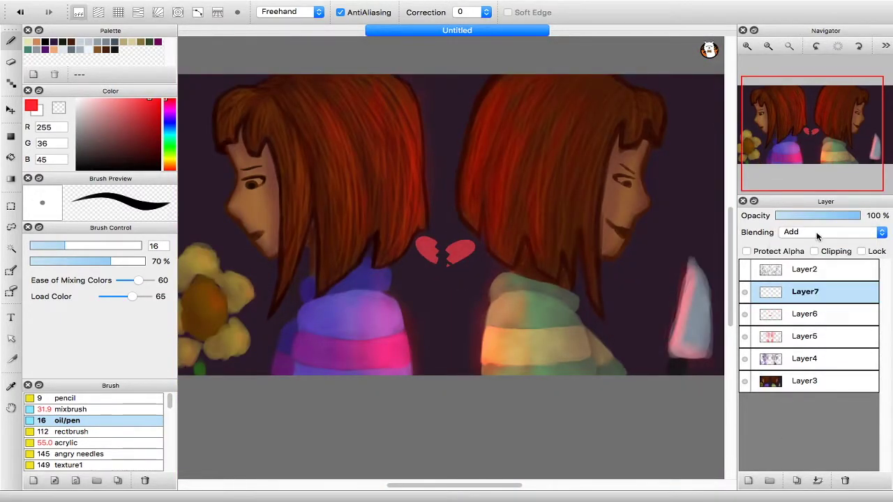
# - Paint a soft red glow over and around the broken heart with the AirBrush at size 114
pyautogui.click(161, 99)
pyautogui.moveTo(170, 401); pyautogui.dragTo(172, 426)
pyautogui.click(70, 445)
pyautogui.moveTo(482, 257)
pyautogui.mouseDown()
pyautogui.moveTo(446, 279)
pyautogui.moveTo(442, 233)
pyautogui.moveTo(470, 270)
pyautogui.mouseUp()
pyautogui.moveTo(436, 242)
pyautogui.mouseDown()
pyautogui.moveTo(449, 267)
pyautogui.moveTo(498, 281)
pyautogui.mouseUp()
# - Apply a transform to the heart's glow and lower the glow layer's opacity to 40%
pyautogui.press('super+t')
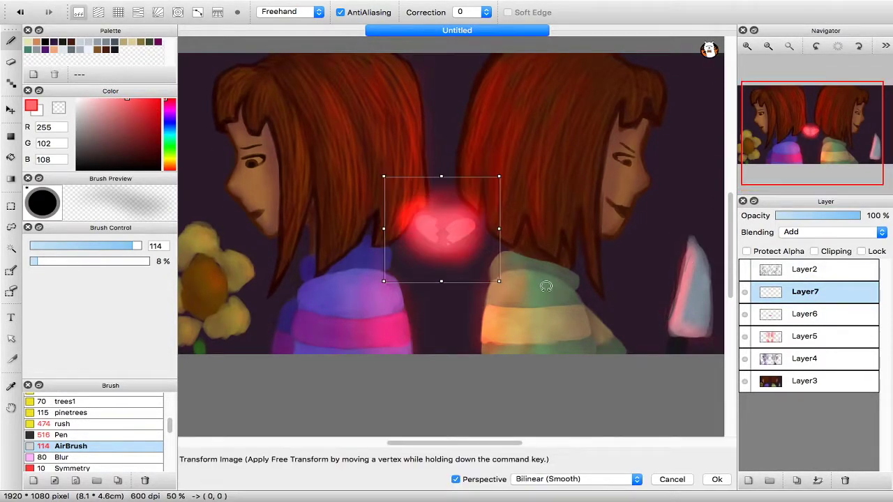
pyautogui.click(716, 478)
pyautogui.moveTo(848, 217); pyautogui.dragTo(807, 216)
pyautogui.press('super+minus')
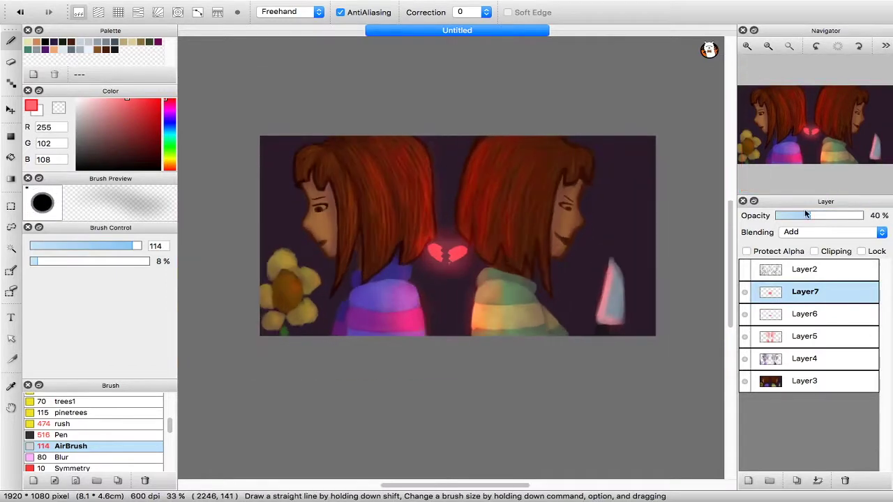
# - Enlarge the broken heart on Layer6 with Transform, and apply a transform to the glow on Layer7 to match
pyautogui.click(809, 310)
pyautogui.press('super+t')
pyautogui.moveTo(468, 248); pyautogui.dragTo(498, 281)
pyautogui.click(717, 480)
pyautogui.click(805, 293)
pyautogui.press('super+t')
pyautogui.click(716, 479)
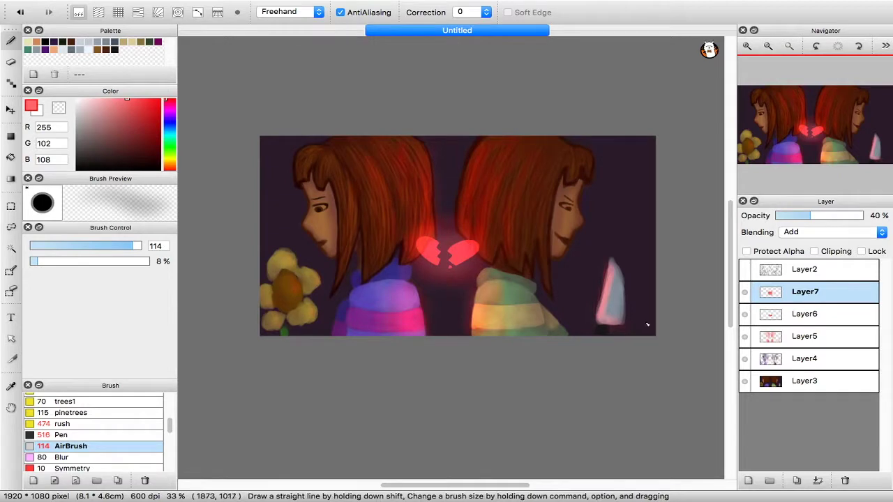
# - Soften the red Overlay lighting on Layer5 by reducing its opacity to about 60%
pyautogui.press('super+plus')
pyautogui.press('super+plus')
pyautogui.click(806, 314)
pyautogui.click(806, 336)
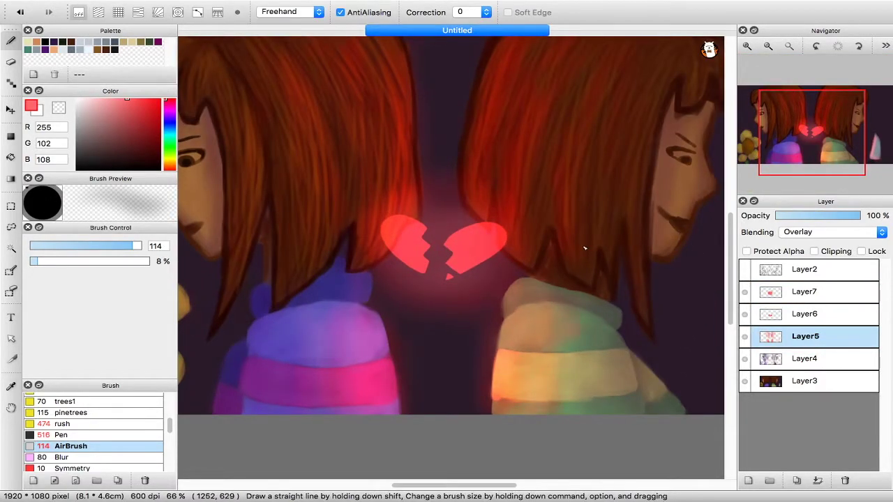
pyautogui.press('e')
pyautogui.press('b')
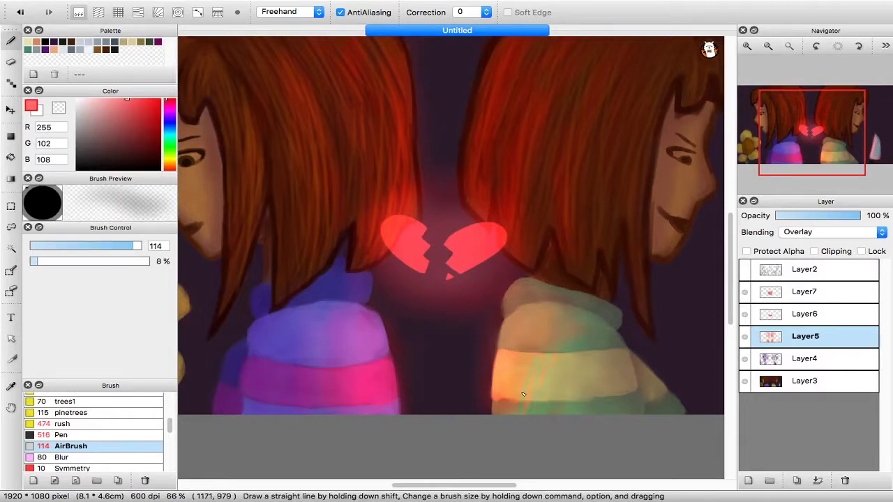
pyautogui.press('super+minus')
pyautogui.click(802, 217)
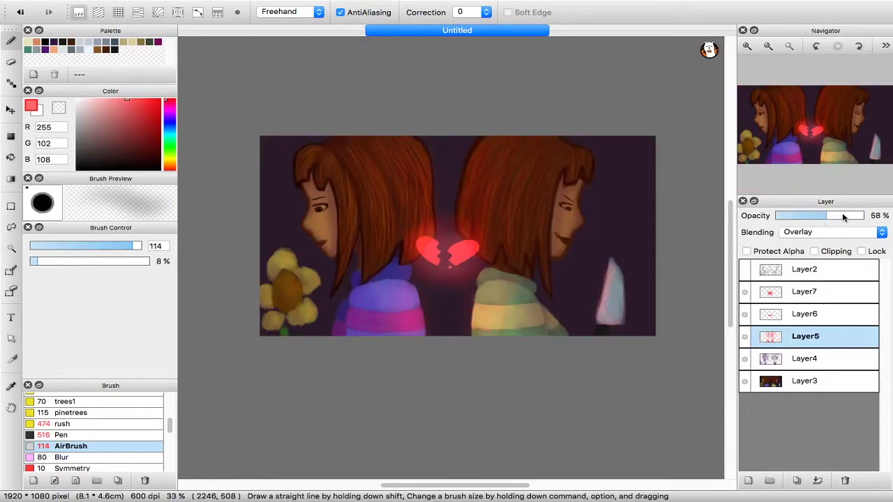
pyautogui.moveTo(826, 216); pyautogui.dragTo(830, 217)
# - Add another layer above the Layer7 glow and set its blending to Add
pyautogui.click(809, 293)
pyautogui.click(748, 480)
pyautogui.click(821, 234)
pyautogui.click(796, 253)
# - Enlarge the AirBrush to size 549 and paint a wide red (255, 0, 11) glow around the heart on Layer8
pyautogui.keyDown('alt'); pyautogui.click(447, 249); pyautogui.keyUp('alt')
pyautogui.moveTo(447, 249)
pyautogui.mouseDown()
pyautogui.moveTo(442, 241)
pyautogui.moveTo(459, 262)
pyautogui.mouseUp()
pyautogui.press('super+z')
pyautogui.moveTo(133, 247); pyautogui.dragTo(198, 243)
pyautogui.moveTo(450, 249)
pyautogui.mouseDown()
pyautogui.moveTo(399, 217)
pyautogui.moveTo(448, 248)
pyautogui.mouseUp()
# - Try the wide glow on Layer8 at 40% opacity, undoing an extra new layer along the way
pyautogui.moveTo(809, 215); pyautogui.dragTo(831, 222)
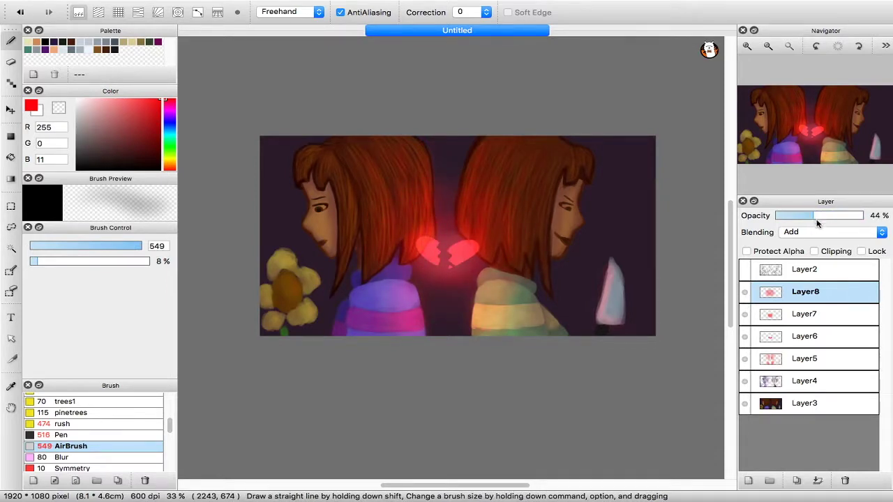
pyautogui.click(748, 481)
pyautogui.press('super+z')
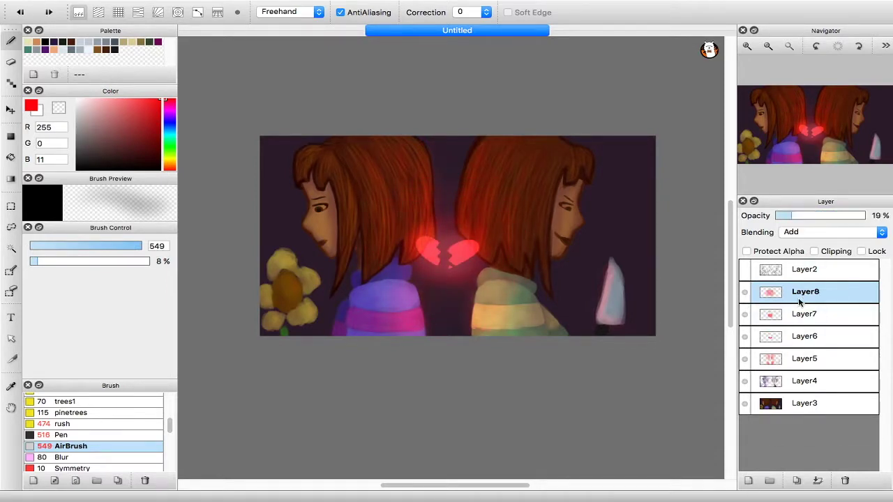
pyautogui.moveTo(796, 221); pyautogui.dragTo(803, 226)
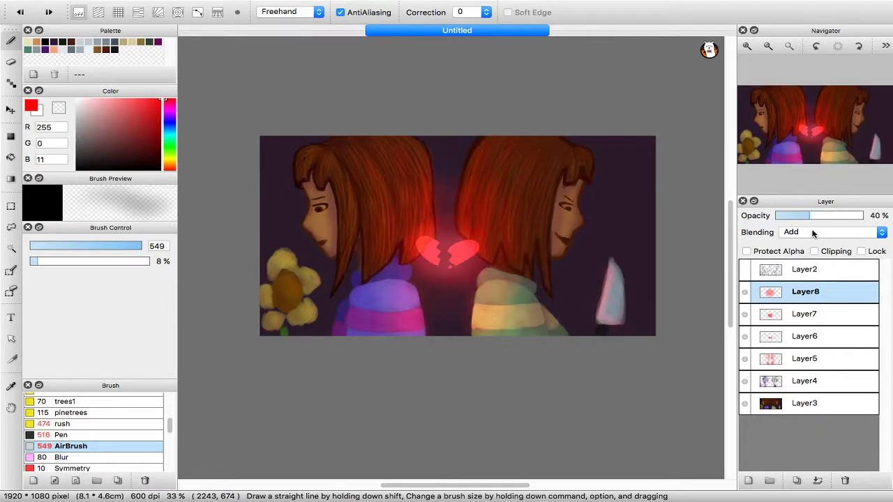
# - Undo the wide glow strokes, airbrush a tighter red glow centred on the heart, and lower Layer8's opacity
pyautogui.press('super+z')
pyautogui.press('super+z')
pyautogui.moveTo(445, 252); pyautogui.dragTo(412, 200)
pyautogui.press('super+z')
pyautogui.moveTo(455, 247); pyautogui.dragTo(456, 247)
pyautogui.moveTo(807, 214)
pyautogui.mouseDown()
pyautogui.moveTo(786, 219)
pyautogui.moveTo(795, 217)
pyautogui.mouseUp()
# - Add a new layer directly above the heart layer and set its blending to Add
pyautogui.click(793, 337)
pyautogui.click(748, 481)
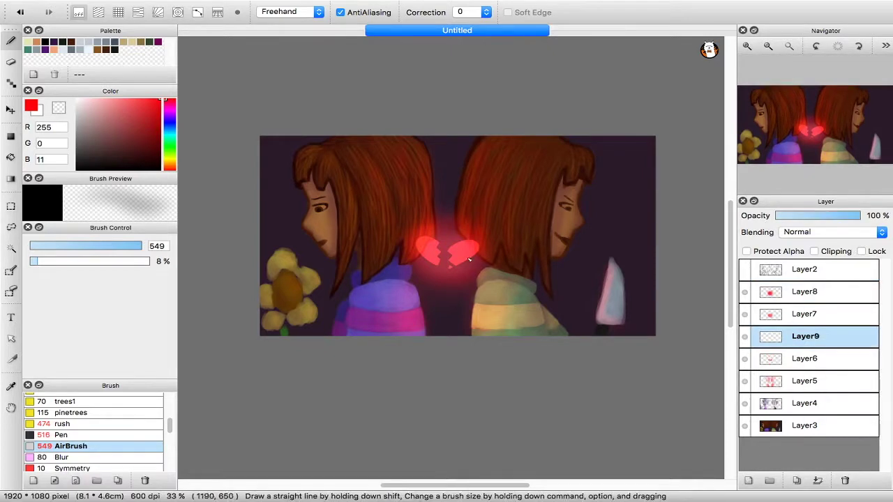
pyautogui.press('super+plus')
pyautogui.press('super+plus')
pyautogui.click(815, 233)
pyautogui.click(810, 253)
# - Try the Pen, oil/pen and mixbrush brushes with a light pink for highlights on the heart
pyautogui.click(118, 99)
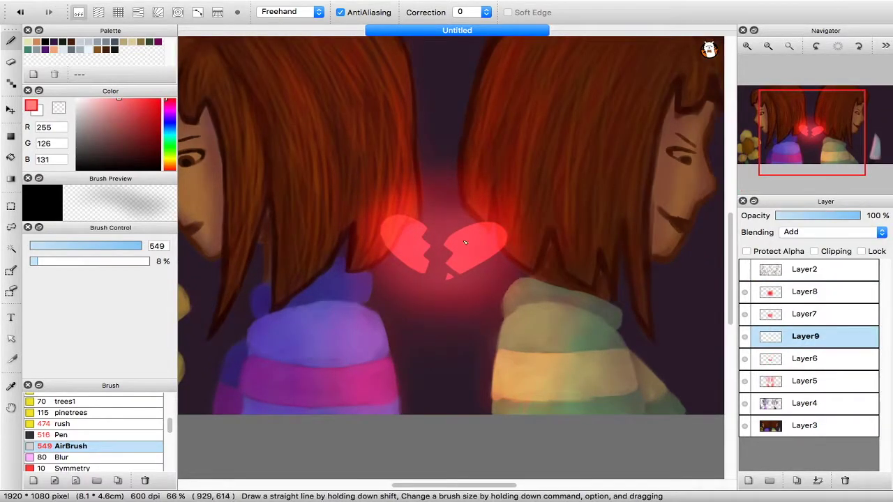
pyautogui.click(62, 435)
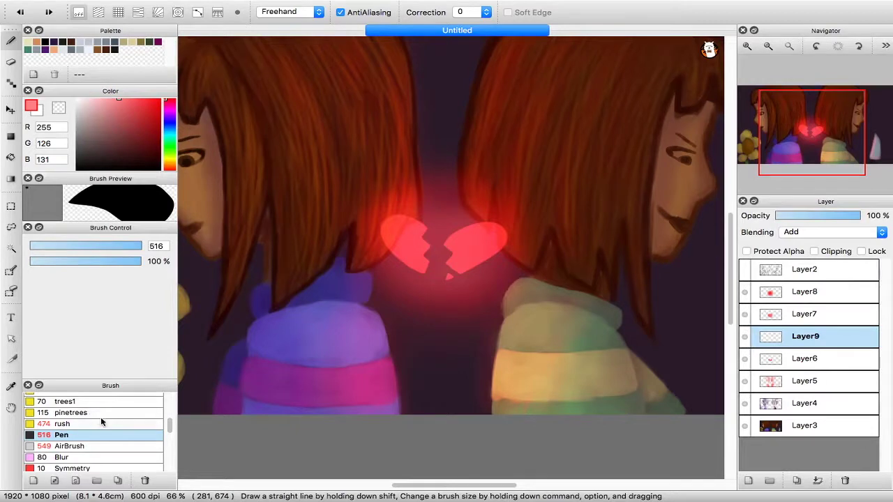
pyautogui.moveTo(169, 422); pyautogui.dragTo(169, 397)
pyautogui.click(70, 409)
pyautogui.click(68, 421)
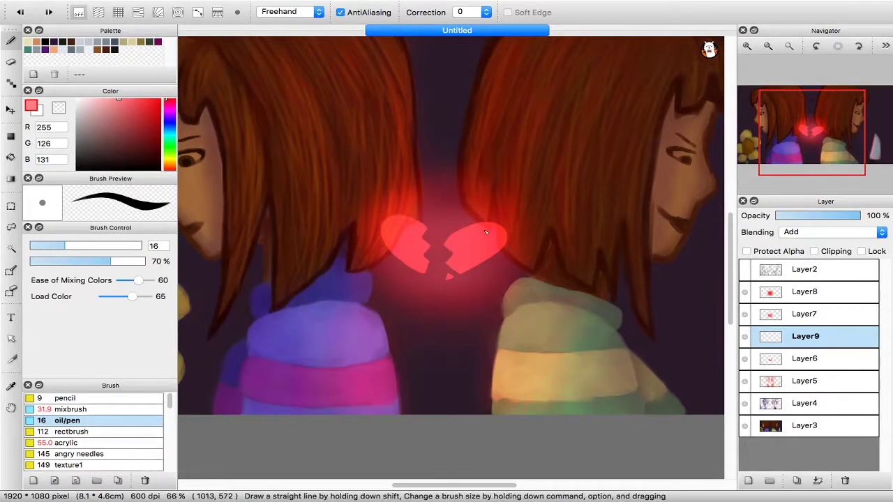
pyautogui.click(76, 409)
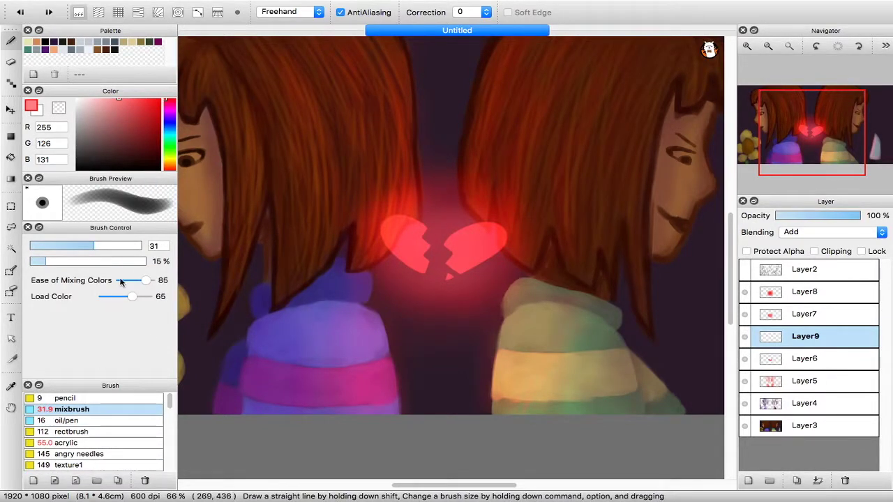
pyautogui.press('super+minus')
pyautogui.press('super+minus')
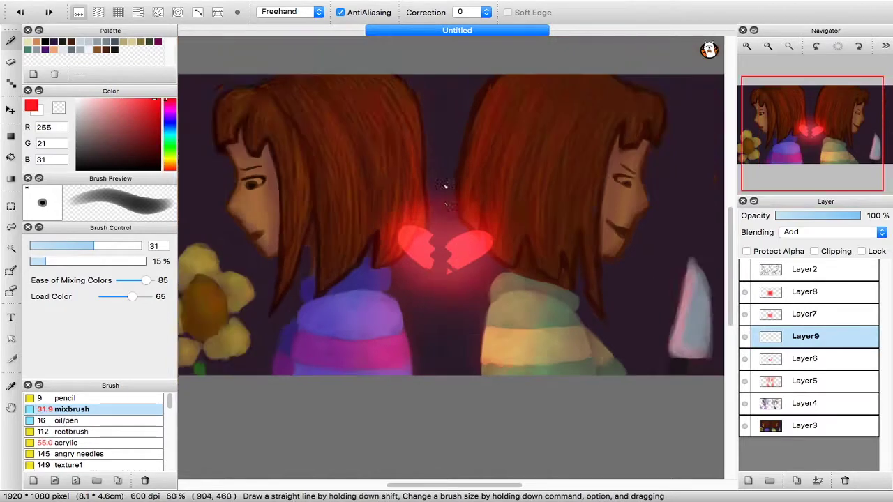
# - Rebalance the heart's glow by setting Layer8 to 40% opacity and Layer7 to 38%
pyautogui.click(818, 291)
pyautogui.click(809, 314)
pyautogui.click(795, 216)
pyautogui.click(810, 293)
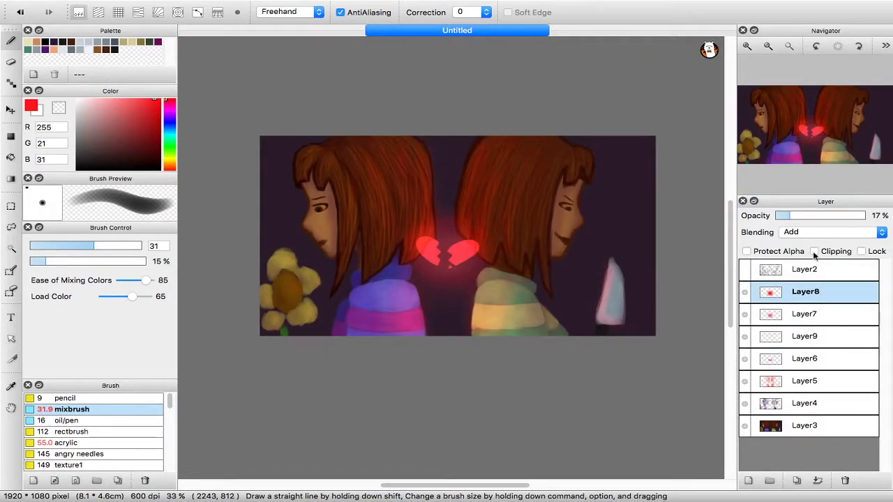
pyautogui.click(812, 216)
pyautogui.click(796, 311)
pyautogui.click(809, 216)
# - Try the Blur brush at size 80 with a pale pink (255, 196, 201) for the heart's glow
pyautogui.keyDown('alt'); pyautogui.click(456, 260); pyautogui.keyUp('alt')
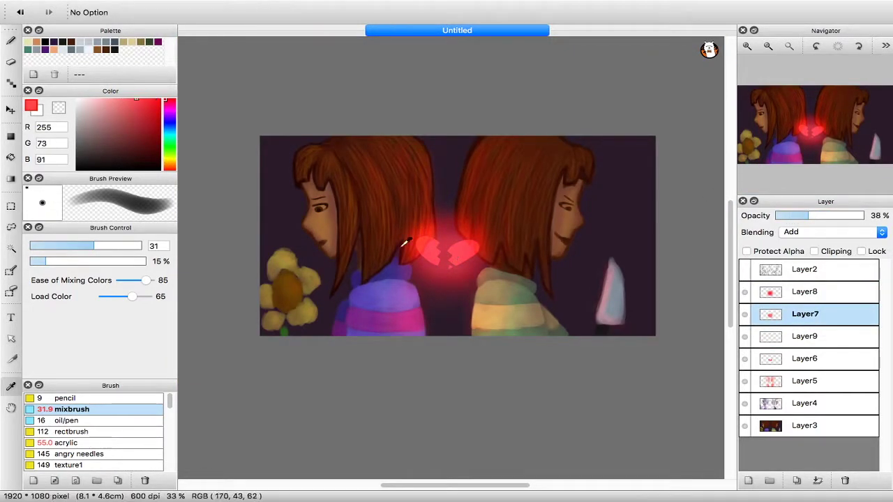
pyautogui.scroll(-5, 167, 405)
pyautogui.click(126, 407)
pyautogui.click(63, 428)
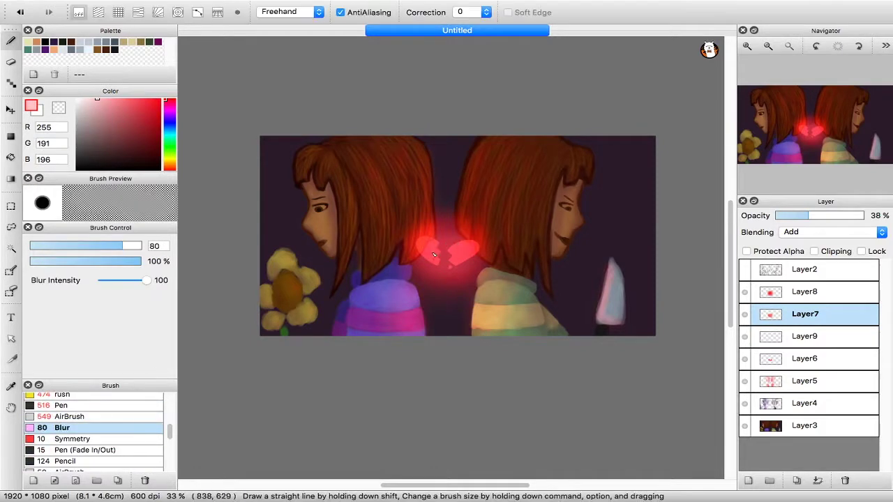
pyautogui.click(95, 98)
# - Hide and delete the empty Layer9 above the heart layer
pyautogui.click(789, 294)
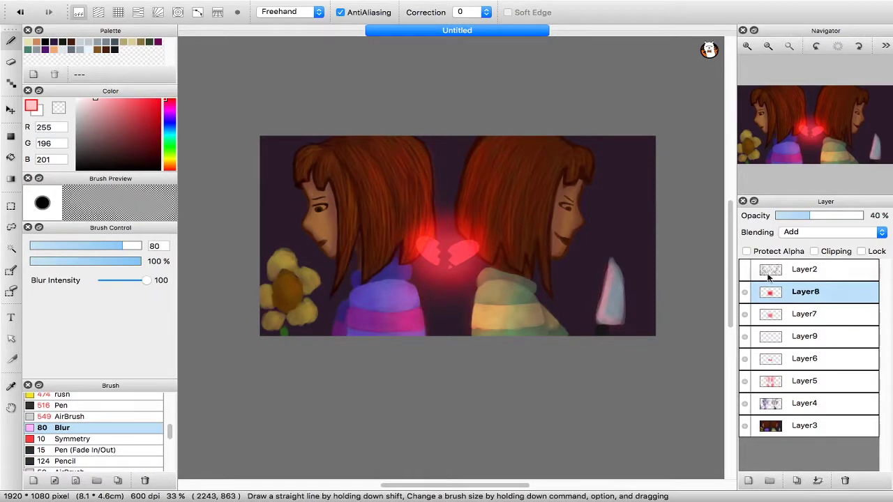
pyautogui.click(744, 338)
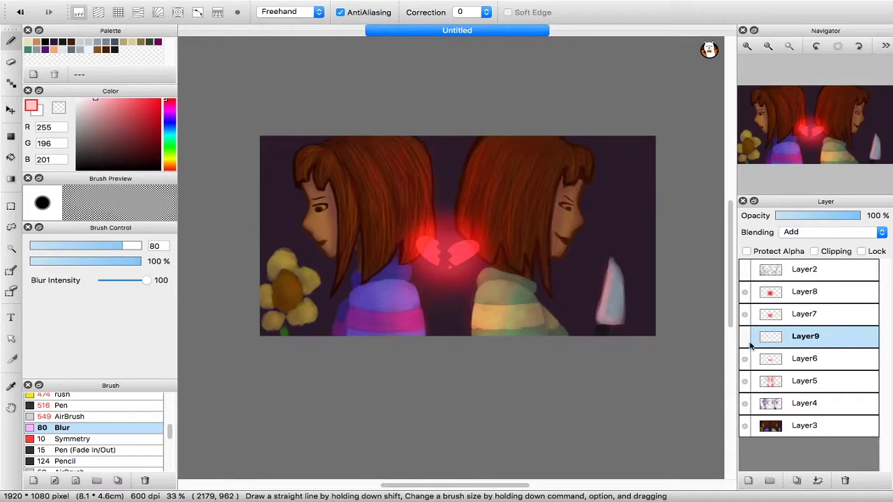
pyautogui.click(845, 481)
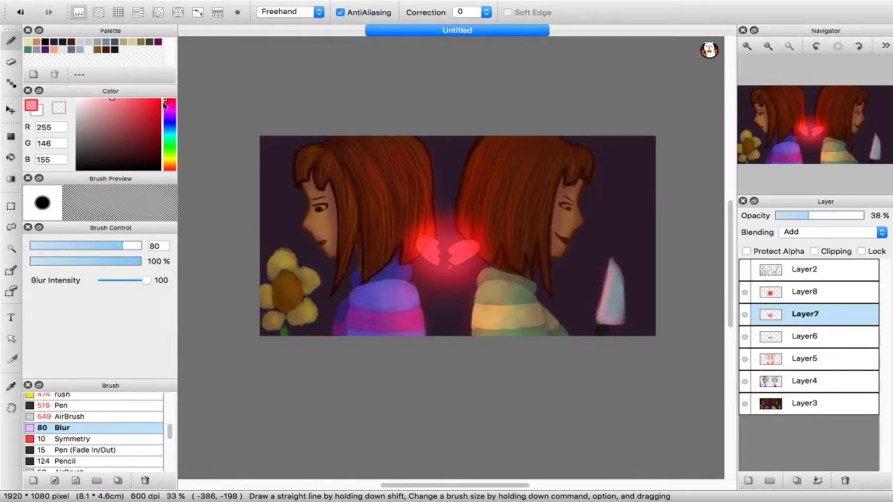
# - Switch to the AirBrush at size 235 with a pale pink colour, hiding the Layer8 glow for comparison
pyautogui.click(72, 416)
pyautogui.click(107, 99)
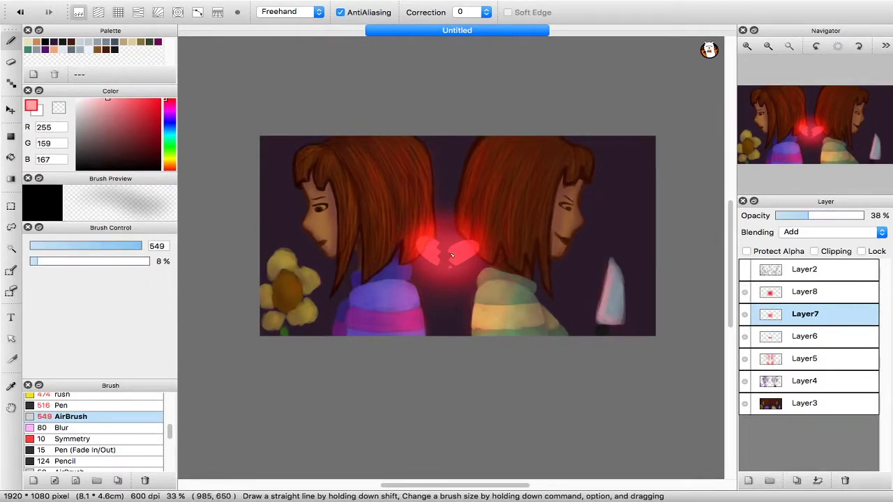
pyautogui.click(746, 292)
pyautogui.moveTo(111, 247); pyautogui.dragTo(153, 251)
# - Reduce the opacity of the outer red glow on Layer8 to 11%
pyautogui.click(782, 312)
pyautogui.click(781, 293)
pyautogui.moveTo(807, 215); pyautogui.dragTo(784, 216)
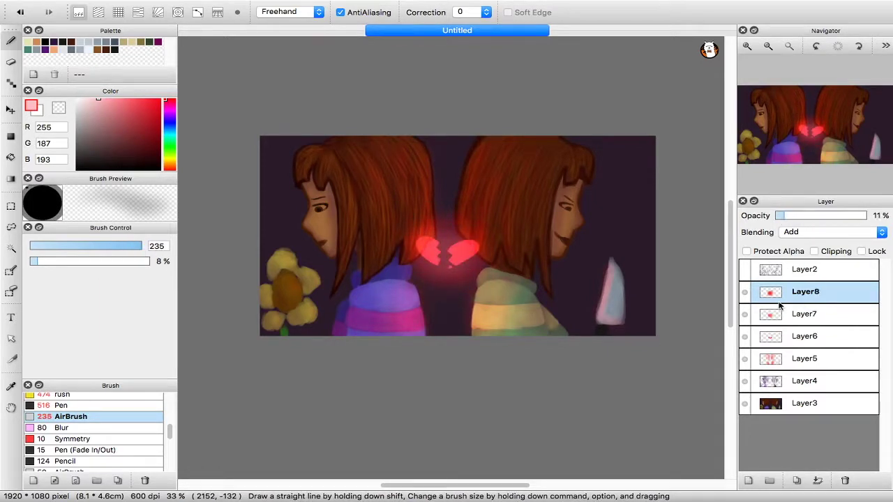
pyautogui.click(780, 308)
# - On Layer6, paint a red (255, 0, 23) rim light along the knife blade's heart-facing edge with the oil/pen brush, replacing a pale pink stroke
pyautogui.click(798, 337)
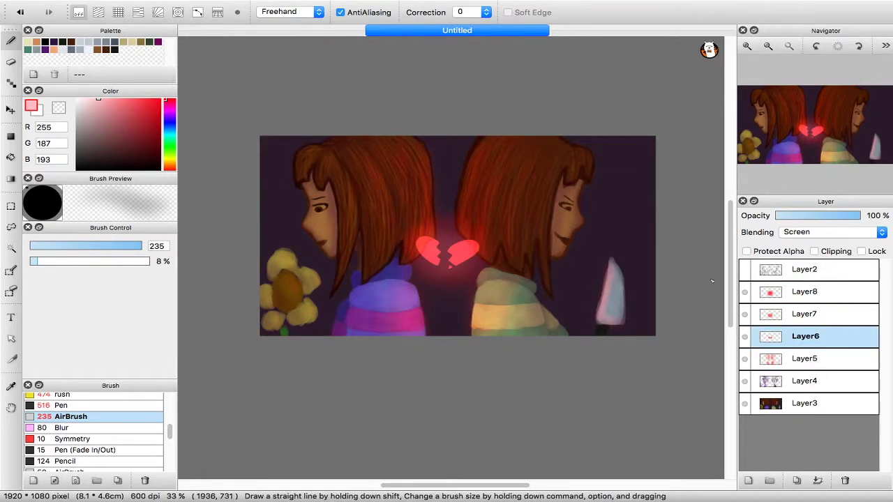
pyautogui.press('super+plus')
pyautogui.press('super+plus')
pyautogui.moveTo(712, 289); pyautogui.dragTo(384, 238)
pyautogui.moveTo(171, 432); pyautogui.dragTo(169, 397)
pyautogui.click(83, 420)
pyautogui.moveTo(441, 214); pyautogui.dragTo(424, 292)
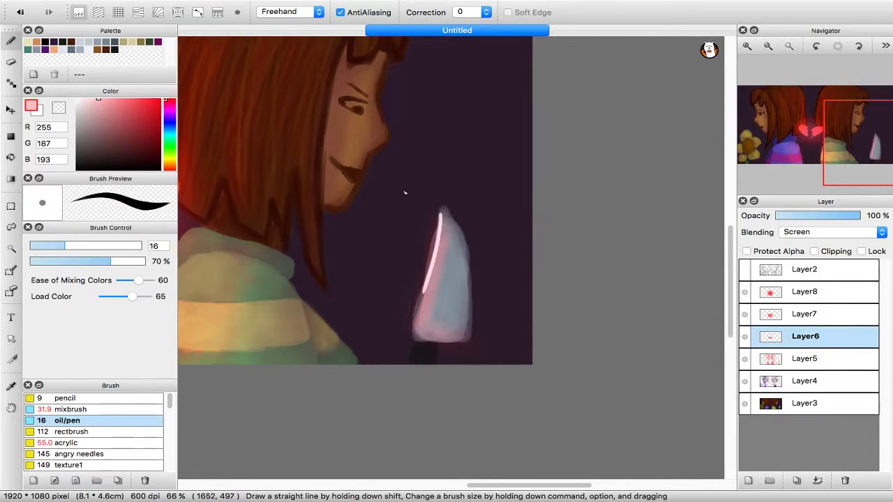
pyautogui.press('super+z')
pyautogui.click(161, 99)
pyautogui.moveTo(442, 214); pyautogui.dragTo(417, 335)
pyautogui.moveTo(431, 273); pyautogui.dragTo(415, 327)
# - Try a diagonal red streak across the knife blade and undo it
pyautogui.press('super+minus')
pyautogui.press('super+minus')
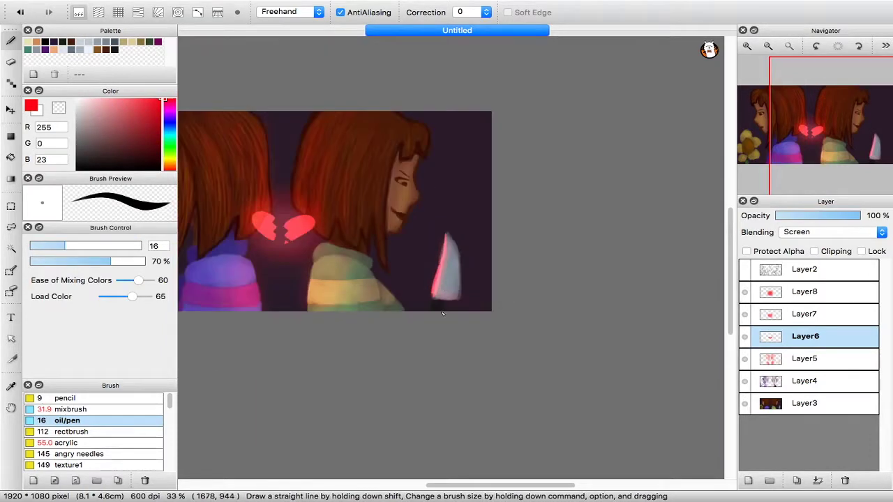
pyautogui.press('super+minus')
pyautogui.press('super+plus')
pyautogui.press('super+plus')
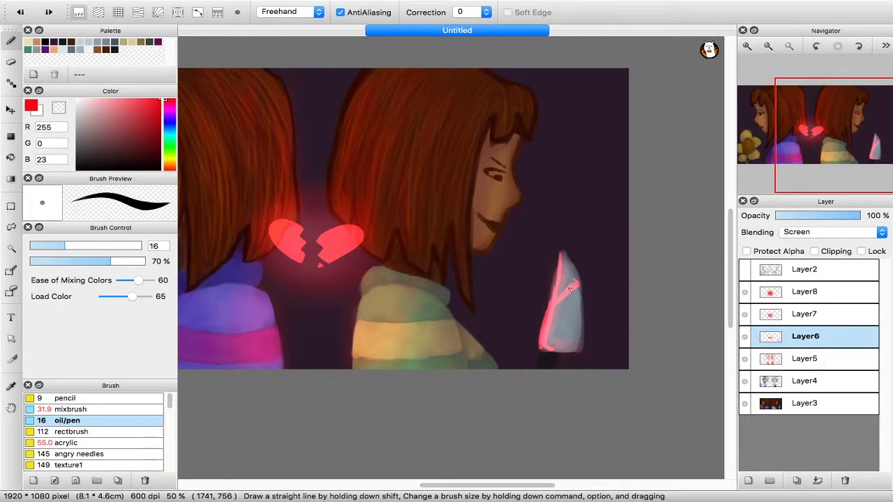
pyautogui.press('super+z')
# - On Layer3, touch up the tip of the left figure's front hair strand with the mixbrush, using colours sampled beside it
pyautogui.moveTo(533, 281); pyautogui.dragTo(609, 281)
pyautogui.moveTo(463, 293); pyautogui.dragTo(576, 309)
pyautogui.press('i')
pyautogui.click(805, 403)
pyautogui.press('super+plus')
pyautogui.press('super+plus')
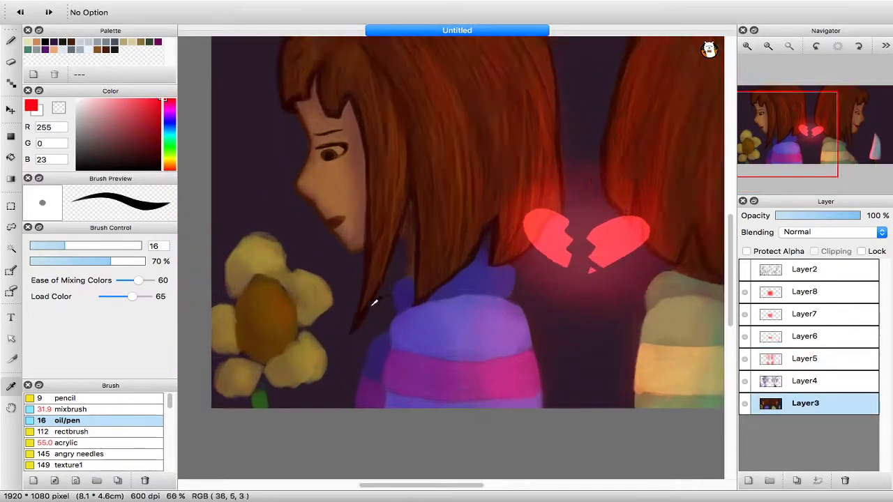
pyautogui.click(384, 299)
pyautogui.moveTo(319, 352); pyautogui.dragTo(480, 274)
pyautogui.click(392, 307)
pyautogui.press('u')
pyautogui.click(72, 410)
pyautogui.press('b')
pyautogui.moveTo(386, 288)
pyautogui.mouseDown()
pyautogui.moveTo(374, 325)
pyautogui.moveTo(410, 321)
pyautogui.moveTo(367, 327)
pyautogui.mouseUp()
# - Sample the petal yellow (186, 163, 82) and smooth the flower's petals and their edges with the mixbrush
pyautogui.press('i')
pyautogui.click(304, 170)
pyautogui.click(382, 212)
pyautogui.press('b')
pyautogui.moveTo(314, 363)
pyautogui.mouseDown()
pyautogui.moveTo(298, 336)
pyautogui.moveTo(324, 352)
pyautogui.moveTo(324, 339)
pyautogui.moveTo(287, 328)
pyautogui.moveTo(315, 353)
pyautogui.moveTo(332, 344)
pyautogui.moveTo(294, 323)
pyautogui.moveTo(271, 207)
pyautogui.mouseUp()
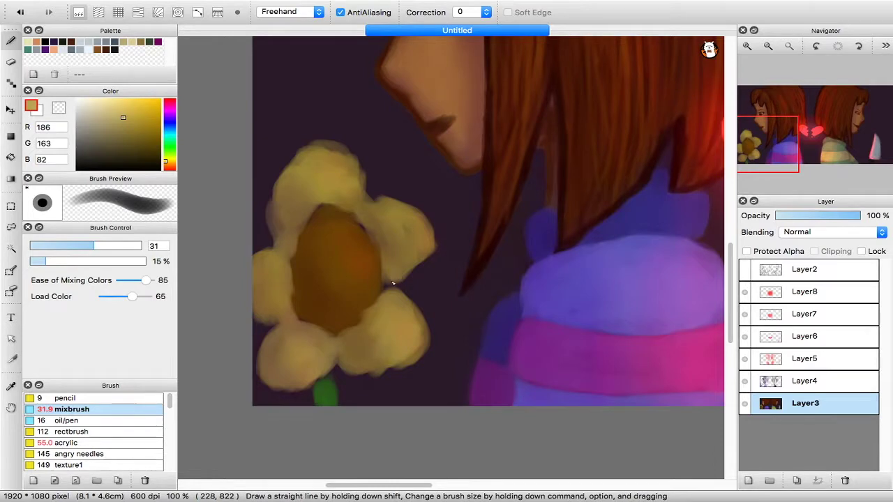
pyautogui.moveTo(392, 281); pyautogui.dragTo(426, 245)
pyautogui.moveTo(412, 359); pyautogui.dragTo(341, 363)
# - Sample the flower centre's brown (120, 69, 4) and round out the centre's outline and shading
pyautogui.press('i')
pyautogui.click(323, 242)
pyautogui.press('b')
pyautogui.moveTo(347, 206); pyautogui.dragTo(315, 322)
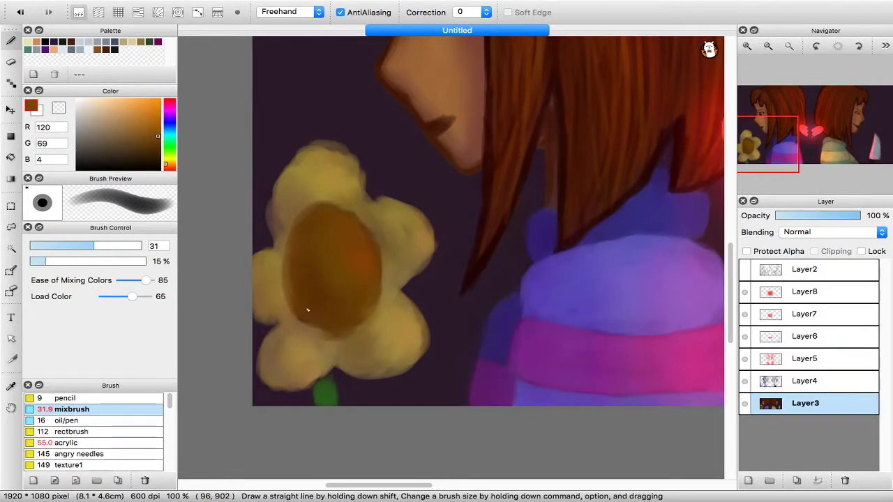
# - Fill out the flower stem in green (42, 91, 27) and clean the petals' outer edges with the background colour (42, 27, 41)
pyautogui.keyDown('alt'); pyautogui.click(335, 385); pyautogui.keyUp('alt')
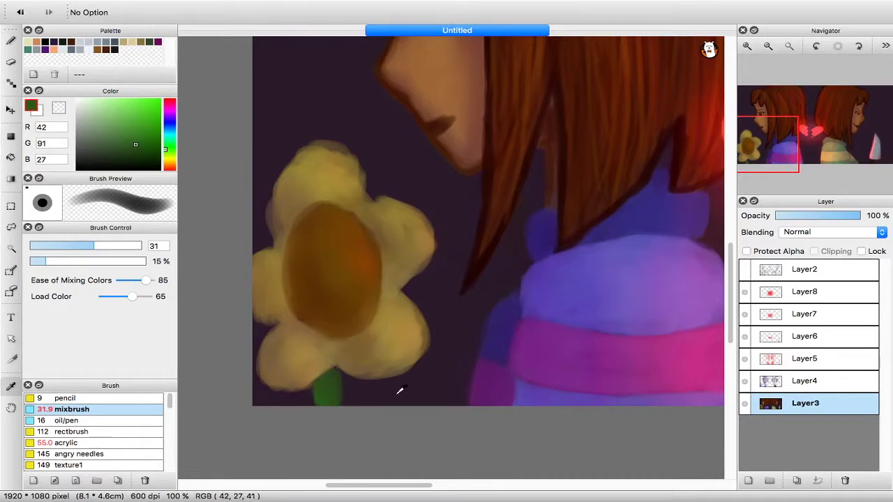
pyautogui.keyDown('alt'); pyautogui.click(365, 388); pyautogui.keyUp('alt')
pyautogui.moveTo(265, 363); pyautogui.dragTo(304, 395)
pyautogui.moveTo(290, 167)
pyautogui.mouseDown()
pyautogui.moveTo(275, 160)
pyautogui.moveTo(286, 145)
pyautogui.mouseUp()
# - Add a new layer directly above Layer4 and pick a dark navy colour (19, 19, 48)
pyautogui.press('super+minus')
pyautogui.press('super+minus')
pyautogui.press('super+minus')
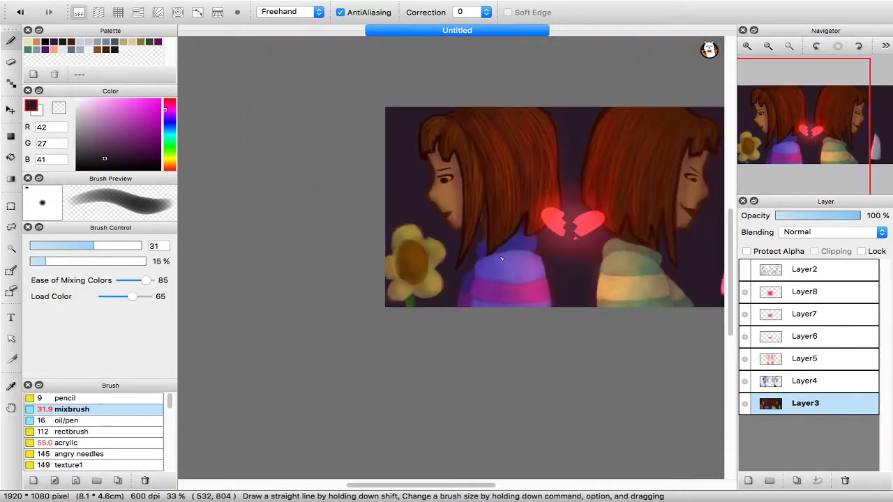
pyautogui.moveTo(585, 206); pyautogui.dragTo(422, 231)
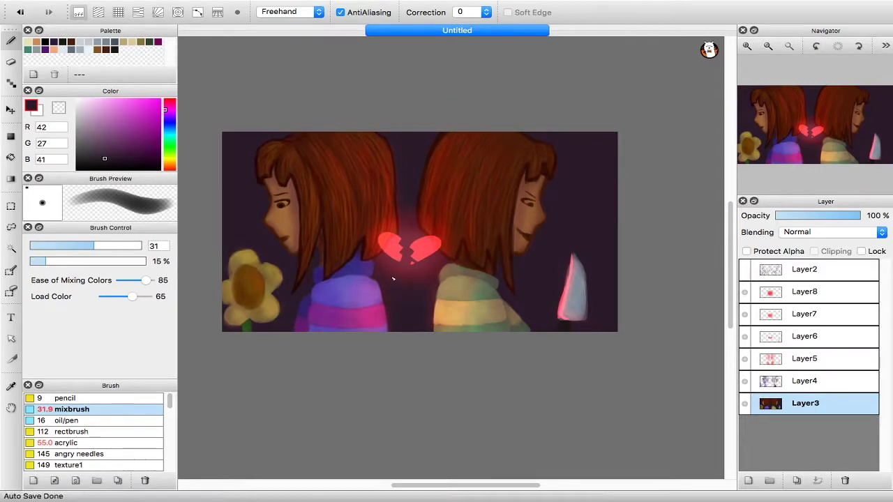
pyautogui.click(805, 382)
pyautogui.click(749, 480)
pyautogui.click(127, 157)
pyautogui.click(166, 123)
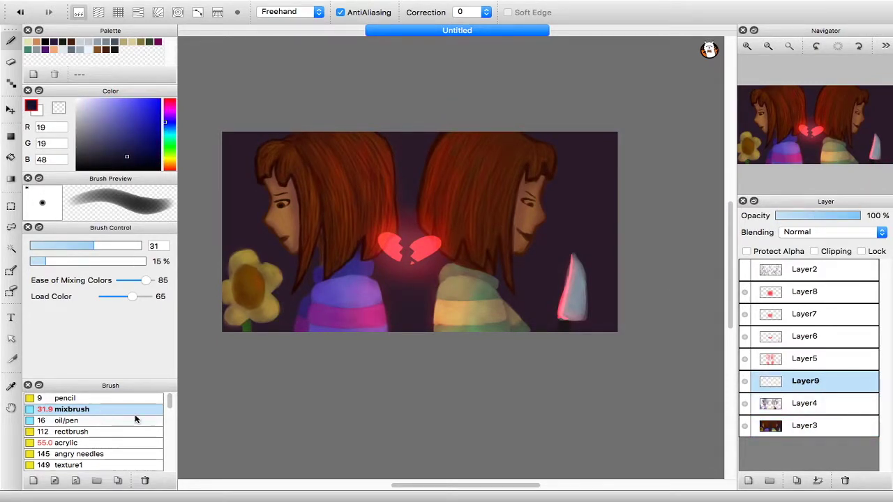
# - Darken the canvas's outer edges on Layer9 with the AirBrush at size 459 in near-black blue (1, 1, 24), comparing with the layer hidden
pyautogui.scroll(-5, 136, 419)
pyautogui.click(159, 435)
pyautogui.press('super+z')
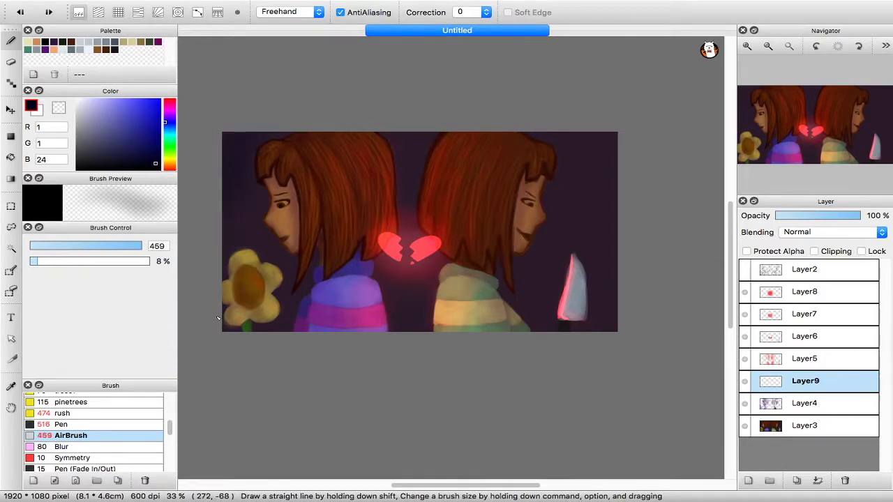
pyautogui.moveTo(217, 318); pyautogui.dragTo(370, 317)
pyautogui.moveTo(598, 124); pyautogui.dragTo(624, 278)
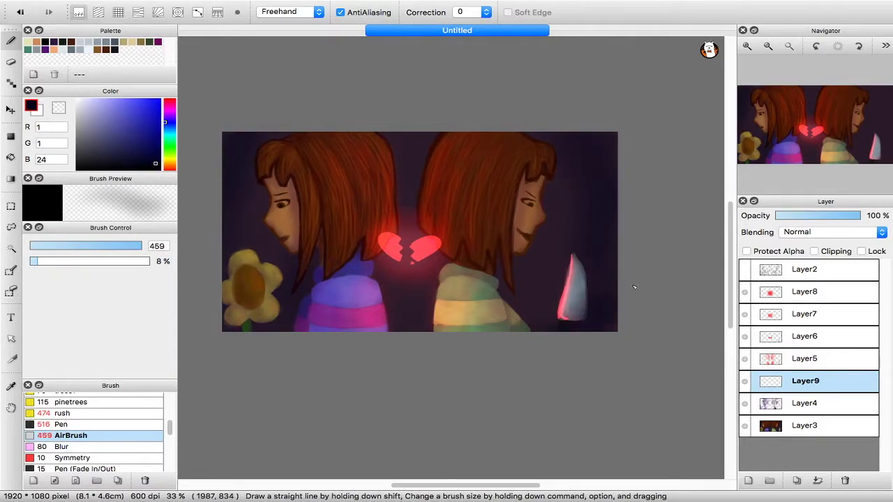
pyautogui.moveTo(840, 215); pyautogui.dragTo(863, 216)
pyautogui.click(746, 381)
pyautogui.click(746, 381)
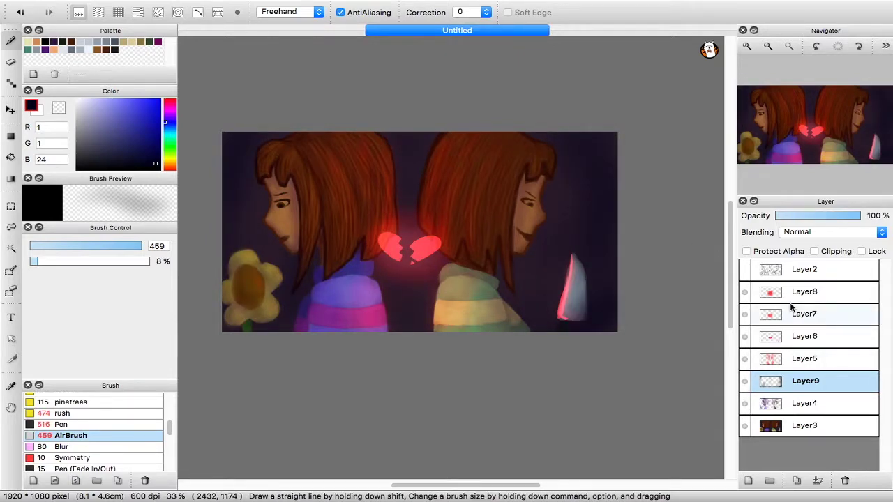
# - Add a new layer directly above Layer3 and switch to the mixbrush with a pale blue colour for the left face
pyautogui.click(804, 426)
pyautogui.click(748, 481)
pyautogui.click(102, 100)
pyautogui.scroll(10, 109, 410)
pyautogui.click(119, 410)
pyautogui.press('super+plus')
pyautogui.press('super+plus')
pyautogui.moveTo(305, 207)
pyautogui.mouseDown()
pyautogui.moveTo(395, 209)
pyautogui.moveTo(605, 291)
pyautogui.mouseUp()
pyautogui.press('super+plus')
pyautogui.press('super+plus')
# - Set the mixbrush to size 21 and pale lavender (200, 200, 255), trying forehead strokes on Layer10 and undoing them
pyautogui.moveTo(286, 248)
pyautogui.mouseDown()
pyautogui.moveTo(301, 223)
pyautogui.moveTo(303, 231)
pyautogui.moveTo(317, 134)
pyautogui.moveTo(312, 164)
pyautogui.mouseUp()
pyautogui.press('super+z')
pyautogui.click(79, 245)
pyautogui.click(94, 100)
pyautogui.press('super+z')
pyautogui.press('super+z')
pyautogui.moveTo(285, 112); pyautogui.dragTo(311, 173)
pyautogui.press('super+z')
# - Paint a pale lavender rim light along the left figure's forehead, under the nose and down to the chin
pyautogui.moveTo(280, 273); pyautogui.dragTo(320, 315)
pyautogui.press('super+minus')
pyautogui.press('super+minus')
pyautogui.press('super+plus')
pyautogui.press('super+plus')
pyautogui.moveTo(313, 167); pyautogui.dragTo(290, 113)
pyautogui.moveTo(300, 290); pyautogui.dragTo(321, 318)
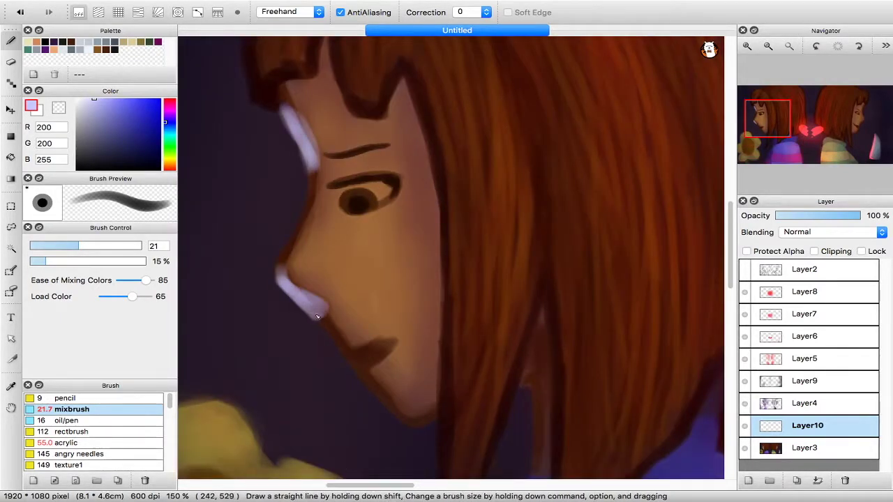
pyautogui.moveTo(340, 349); pyautogui.dragTo(299, 261)
pyautogui.moveTo(281, 224)
pyautogui.mouseDown()
pyautogui.moveTo(301, 262)
pyautogui.moveTo(391, 339)
pyautogui.mouseUp()
# - Extend the lavender rim light around the left figure's front fringe tip and up the outer hair edge
pyautogui.scroll(-5, 391, 339)
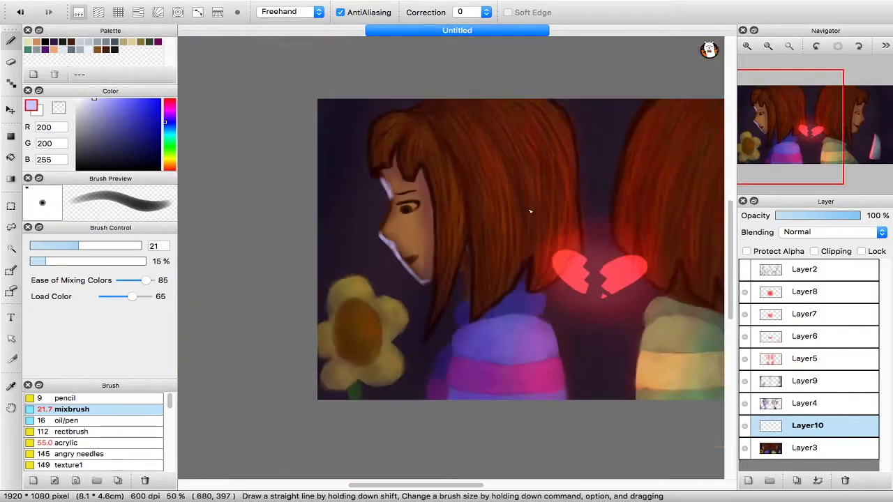
pyautogui.scroll(3, 454, 241)
pyautogui.moveTo(337, 41); pyautogui.dragTo(352, 105)
pyautogui.moveTo(341, 136)
pyautogui.mouseDown()
pyautogui.moveTo(306, 115)
pyautogui.moveTo(300, 81)
pyautogui.mouseUp()
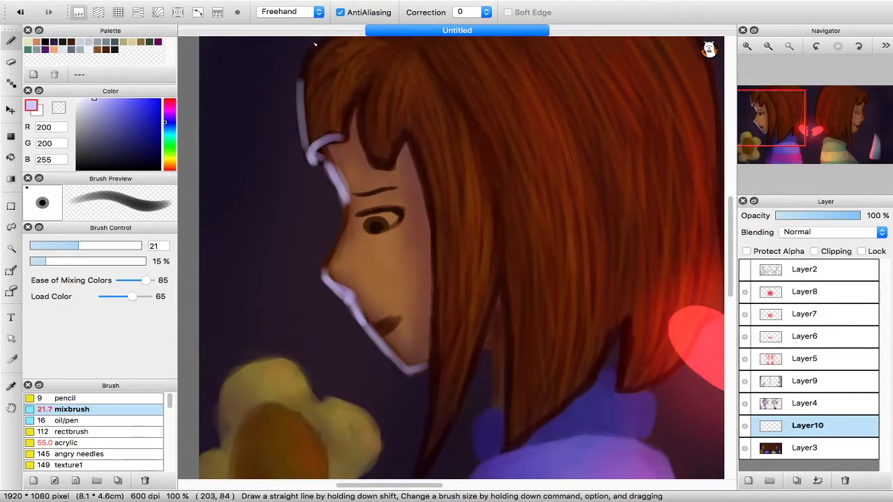
pyautogui.press('super+minus')
pyautogui.press('super+minus')
pyautogui.press('super+plus')
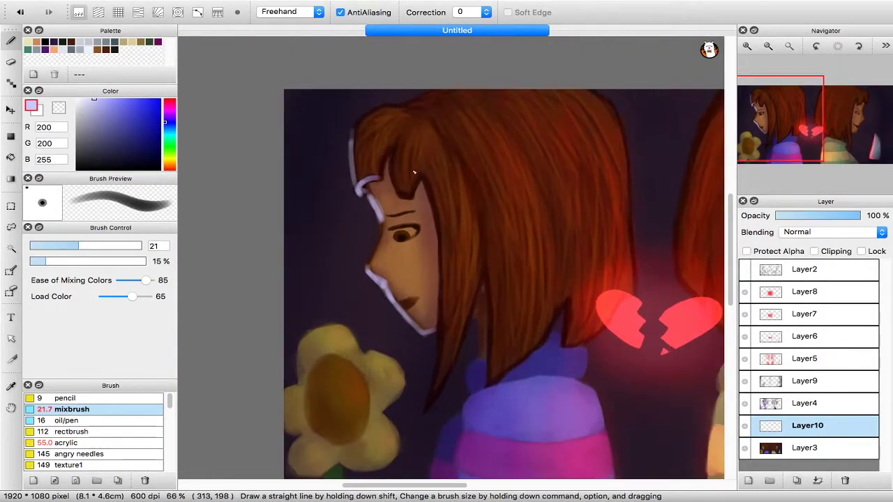
# - Paint the lavender rim light around the fringe gap and down the face-framing strand to its tip, redoing unsatisfactory strokes
pyautogui.press('super+plus')
pyautogui.moveTo(324, 147); pyautogui.dragTo(318, 164)
pyautogui.moveTo(361, 122)
pyautogui.mouseDown()
pyautogui.moveTo(367, 162)
pyautogui.moveTo(364, 132)
pyautogui.moveTo(396, 170)
pyautogui.moveTo(416, 152)
pyautogui.moveTo(399, 161)
pyautogui.moveTo(413, 151)
pyautogui.moveTo(430, 215)
pyautogui.moveTo(426, 170)
pyautogui.moveTo(440, 268)
pyautogui.mouseUp()
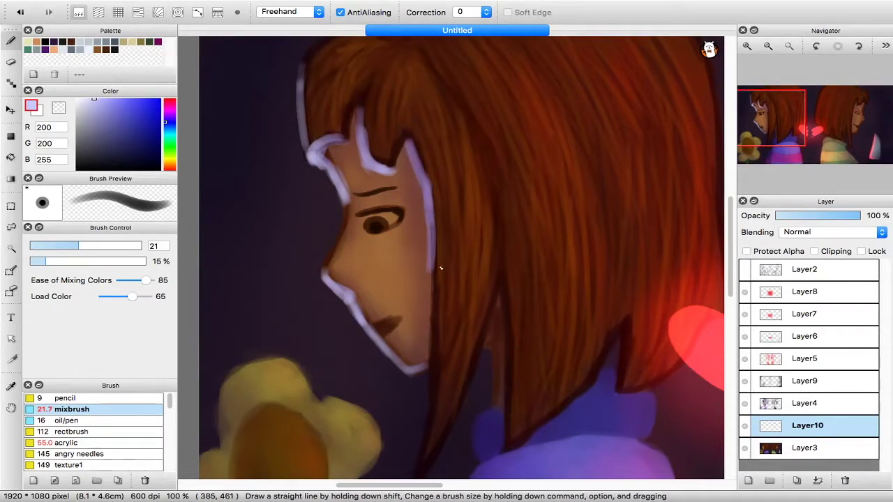
pyautogui.press('super+z')
pyautogui.moveTo(430, 224); pyautogui.dragTo(431, 331)
pyautogui.scroll(-3, 433, 279)
pyautogui.moveTo(431, 199); pyautogui.dragTo(429, 352)
pyautogui.press('super+z')
pyautogui.moveTo(429, 231)
pyautogui.mouseDown()
pyautogui.moveTo(415, 373)
pyautogui.moveTo(430, 302)
pyautogui.moveTo(399, 395)
pyautogui.mouseUp()
# - Paint a lavender rim light stroke down the left figure's neck-side hair edge, undoing the earlier attempts
pyautogui.moveTo(496, 187)
pyautogui.mouseDown()
pyautogui.moveTo(501, 323)
pyautogui.moveTo(532, 333)
pyautogui.moveTo(552, 312)
pyautogui.mouseUp()
pyautogui.press('super+z')
pyautogui.press('super+z')
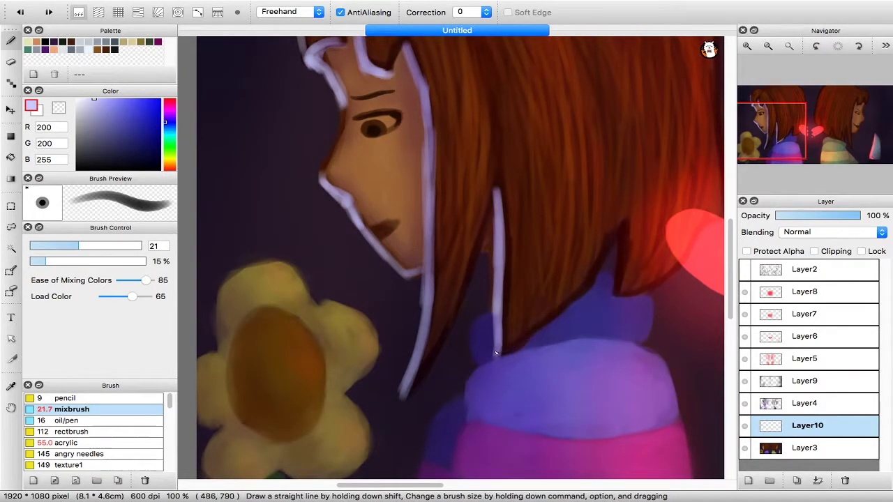
pyautogui.moveTo(498, 352); pyautogui.dragTo(515, 339)
pyautogui.press('super+minus')
pyautogui.press('super+z')
pyautogui.press('super+z')
pyautogui.moveTo(482, 218); pyautogui.dragTo(484, 325)
pyautogui.scroll(3, 555, 133)
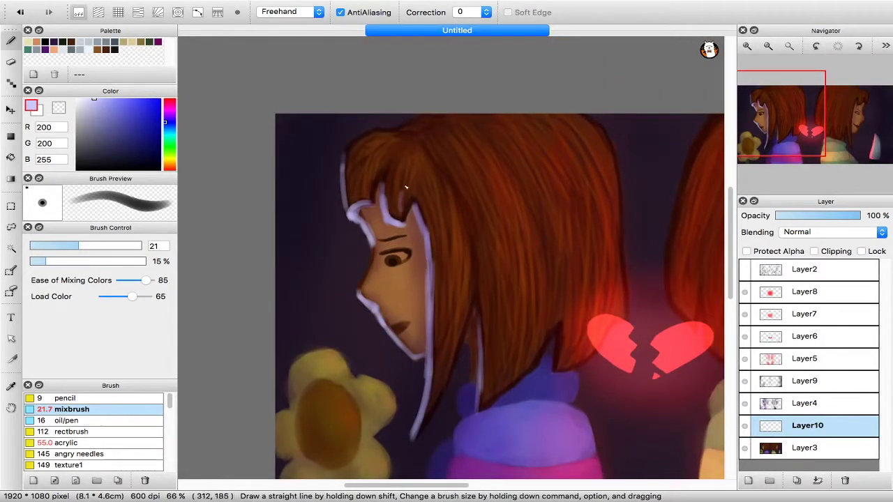
# - Paint lavender rim light strokes along the left figure's sleeve and the front edge of the sweater
pyautogui.moveTo(440, 290); pyautogui.dragTo(372, 143)
pyautogui.moveTo(398, 274); pyautogui.dragTo(386, 354)
pyautogui.moveTo(390, 291)
pyautogui.mouseDown()
pyautogui.moveTo(384, 368)
pyautogui.moveTo(355, 368)
pyautogui.moveTo(368, 325)
pyautogui.moveTo(354, 368)
pyautogui.mouseUp()
pyautogui.press('super+z')
# - Brush a highlight over the left figure's sleeve with a different brush, and return to the mixbrush at size 21
pyautogui.moveTo(169, 402); pyautogui.dragTo(169, 432)
pyautogui.click(84, 416)
pyautogui.click(123, 246)
pyautogui.moveTo(362, 322); pyautogui.dragTo(382, 303)
pyautogui.press('super+minus')
pyautogui.press('super+minus')
pyautogui.moveTo(477, 246); pyautogui.dragTo(396, 332)
pyautogui.moveTo(170, 431); pyautogui.dragTo(164, 405)
pyautogui.click(146, 409)
pyautogui.moveTo(668, 499)
pyautogui.scroll(5, 356, 184)
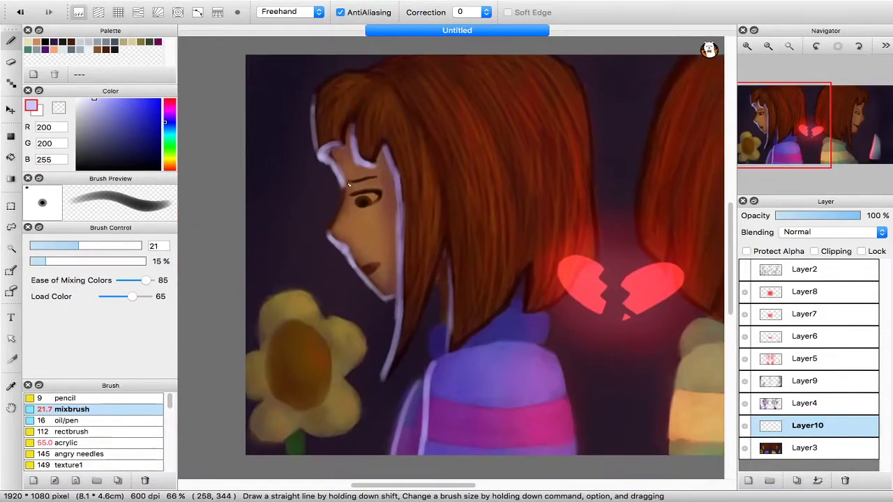
# - Try soft lavender highlights on the left figure's cheek and forehead with the mixbrush at size 40, and undo them
pyautogui.press('super+plus')
pyautogui.press('super+plus')
pyautogui.press('super+z')
pyautogui.press('super+z')
pyautogui.moveTo(244, 163)
pyautogui.mouseDown()
pyautogui.moveTo(295, 124)
pyautogui.moveTo(305, 143)
pyautogui.mouseUp()
pyautogui.press('super+minus')
pyautogui.press('super+minus')
pyautogui.press('super+z')
pyautogui.moveTo(361, 218)
pyautogui.mouseDown()
pyautogui.moveTo(382, 220)
pyautogui.moveTo(370, 223)
pyautogui.mouseUp()
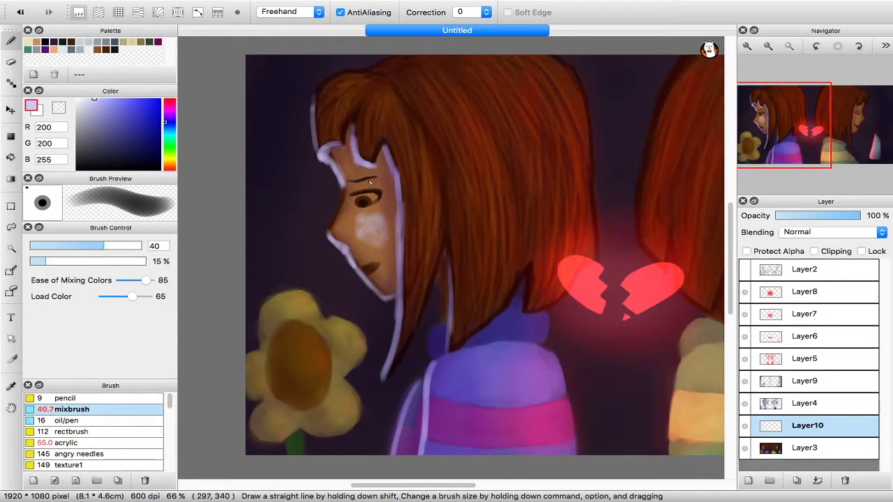
pyautogui.press('super+z')
pyautogui.moveTo(339, 156); pyautogui.dragTo(348, 178)
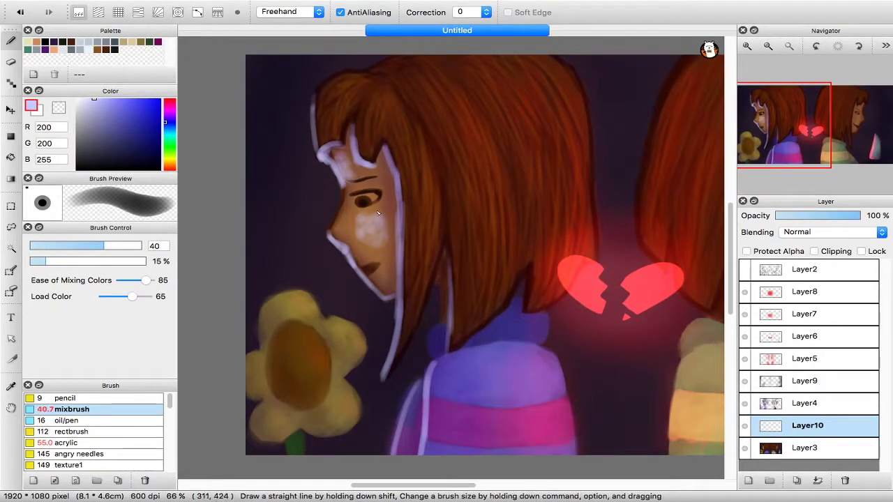
pyautogui.press('super+z')
pyautogui.press('super+z')
pyautogui.press('super+z')
# - Set the mixbrush size to 17 and paint a lavender rim light along the right figure's face profile down to the chin, undoing the first attempts
pyautogui.moveTo(396, 236); pyautogui.dragTo(133, 193)
pyautogui.moveTo(82, 245); pyautogui.dragTo(68, 246)
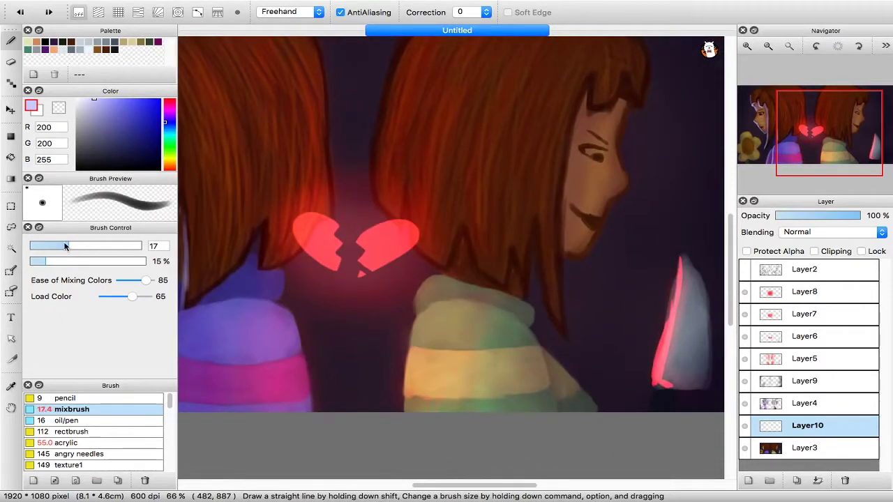
pyautogui.press('super+plus')
pyautogui.moveTo(610, 77); pyautogui.dragTo(498, 212)
pyautogui.moveTo(594, 187); pyautogui.dragTo(598, 225)
pyautogui.press('super+z')
pyautogui.press('super+z')
pyautogui.press('super+z')
pyautogui.moveTo(603, 184); pyautogui.dragTo(595, 217)
pyautogui.moveTo(608, 171); pyautogui.dragTo(590, 239)
pyautogui.moveTo(597, 288); pyautogui.dragTo(580, 302)
pyautogui.moveTo(605, 284)
pyautogui.mouseDown()
pyautogui.moveTo(578, 305)
pyautogui.moveTo(542, 389)
pyautogui.mouseUp()
pyautogui.moveTo(549, 388)
pyautogui.mouseDown()
pyautogui.moveTo(516, 390)
pyautogui.moveTo(532, 235)
pyautogui.mouseUp()
# - Try lavender rim light strokes along the front edge of the right figure's hair, and undo them
pyautogui.press('super+plus')
pyautogui.press('super+minus')
pyautogui.press('super+minus')
pyautogui.moveTo(615, 338); pyautogui.dragTo(606, 241)
pyautogui.press('super+minus')
pyautogui.press('super+plus')
pyautogui.press('super+plus')
pyautogui.moveTo(461, 278)
pyautogui.mouseDown()
pyautogui.moveTo(481, 301)
pyautogui.moveTo(478, 225)
pyautogui.mouseUp()
pyautogui.moveTo(475, 194); pyautogui.dragTo(484, 309)
pyautogui.moveTo(476, 398)
pyautogui.mouseDown()
pyautogui.moveTo(467, 379)
pyautogui.moveTo(487, 170)
pyautogui.moveTo(509, 82)
pyautogui.mouseUp()
pyautogui.moveTo(487, 198); pyautogui.dragTo(516, 64)
pyautogui.moveTo(494, 143); pyautogui.dragTo(482, 298)
pyautogui.press('super+minus')
pyautogui.press('super+plus')
pyautogui.moveTo(445, 259)
pyautogui.mouseDown()
pyautogui.moveTo(424, 351)
pyautogui.moveTo(445, 283)
pyautogui.mouseUp()
pyautogui.press('super+z')
pyautogui.press('super+z')
pyautogui.press('super+z')
pyautogui.press('super+z')
pyautogui.press('super+z')
pyautogui.press('super+z')
pyautogui.press('super+z')
pyautogui.press('super+z')
# - Paint a lavender rim light down the front edge of the right figure's hair to its pointed tip, undoing a stray stroke
pyautogui.moveTo(467, 391)
pyautogui.mouseDown()
pyautogui.moveTo(496, 421)
pyautogui.moveTo(490, 318)
pyautogui.mouseUp()
pyautogui.moveTo(497, 427); pyautogui.dragTo(491, 338)
pyautogui.moveTo(485, 251); pyautogui.dragTo(491, 359)
pyautogui.moveTo(496, 153); pyautogui.dragTo(488, 339)
pyautogui.press('super+z')
pyautogui.moveTo(485, 282); pyautogui.dragTo(498, 132)
# - Paint lavender rim light on the right figure's hair tips at the neck and along the edges of the sleeve
pyautogui.moveTo(432, 327)
pyautogui.mouseDown()
pyautogui.moveTo(426, 356)
pyautogui.moveTo(444, 303)
pyautogui.mouseUp()
pyautogui.press('super+z')
pyautogui.press('super+z')
pyautogui.moveTo(431, 350)
pyautogui.mouseDown()
pyautogui.moveTo(437, 316)
pyautogui.moveTo(429, 352)
pyautogui.mouseUp()
pyautogui.moveTo(422, 294)
pyautogui.mouseDown()
pyautogui.moveTo(426, 319)
pyautogui.moveTo(403, 293)
pyautogui.mouseUp()
pyautogui.moveTo(376, 331); pyautogui.dragTo(405, 345)
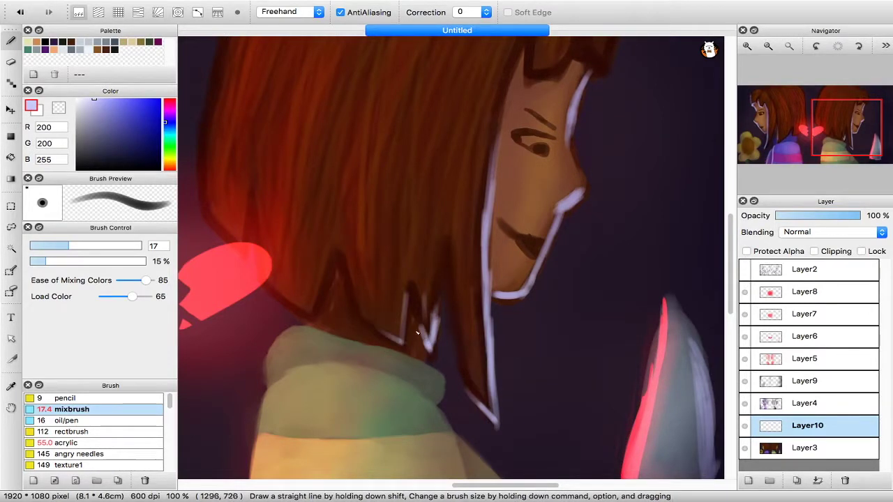
pyautogui.press('super+minus')
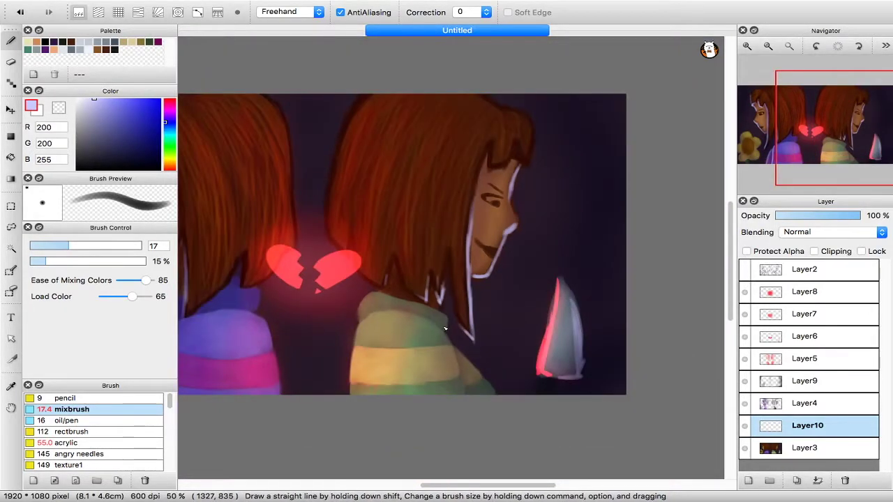
pyautogui.moveTo(169, 405); pyautogui.dragTo(169, 441)
pyautogui.click(134, 442)
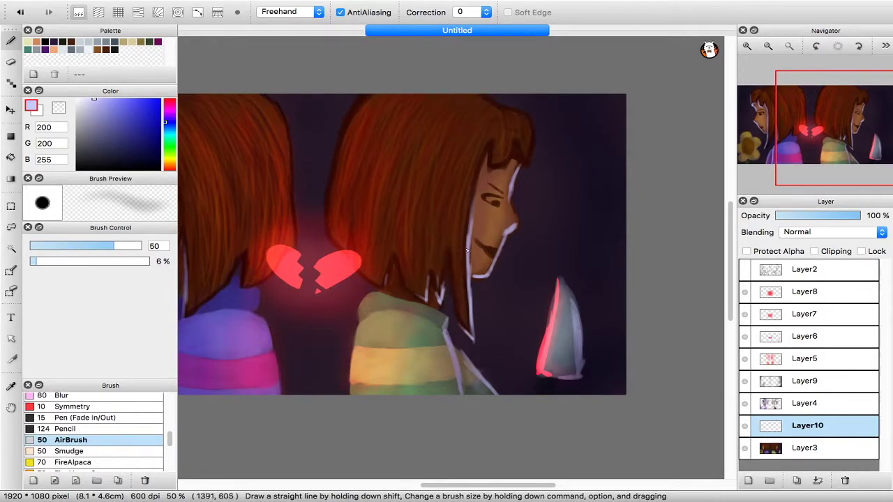
pyautogui.moveTo(170, 440); pyautogui.dragTo(169, 403)
pyautogui.click(148, 411)
# - Paint a lavender rim light around the right figure's bangs and the front of the hair above the forehead
pyautogui.moveTo(521, 166); pyautogui.dragTo(531, 116)
pyautogui.press('super+Down')
pyautogui.press('super+Down')
pyautogui.moveTo(450, 192); pyautogui.dragTo(482, 171)
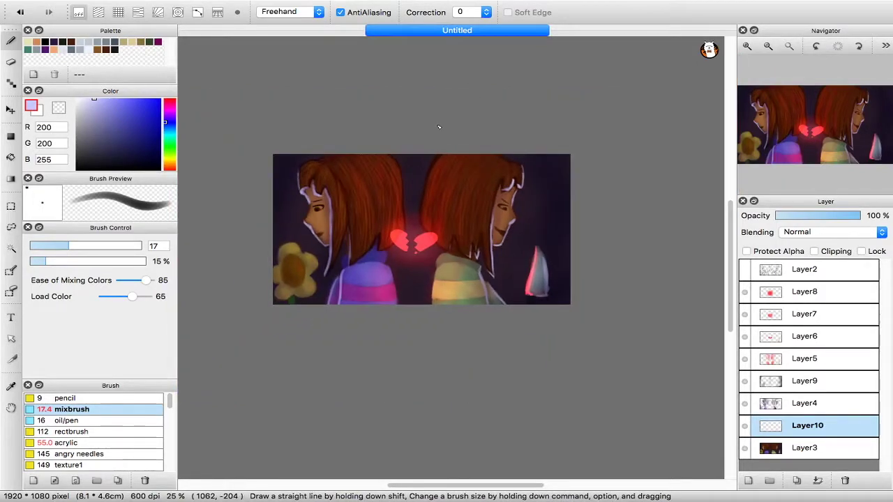
# - Choose light pink (255, 178, 178) and paint rim light along both figures' hair and sweater edges facing the heart
pyautogui.click(167, 104)
pyautogui.moveTo(116, 101); pyautogui.dragTo(101, 99)
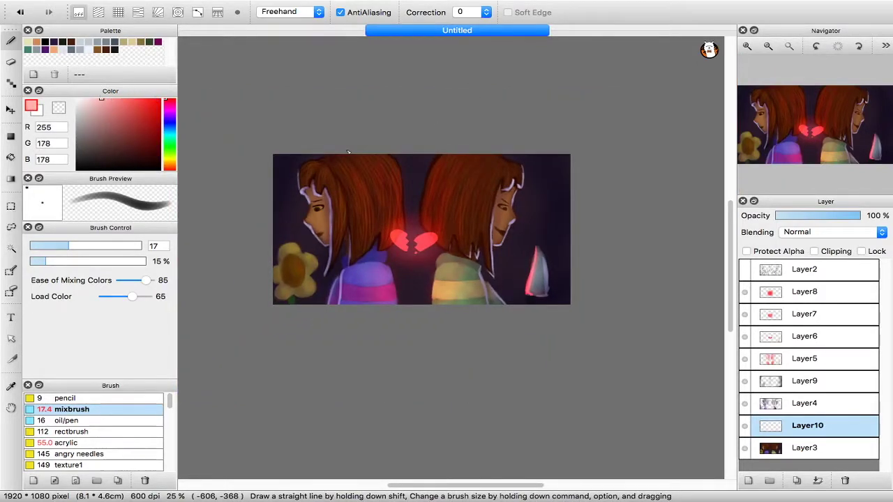
pyautogui.scroll(2, 399, 235)
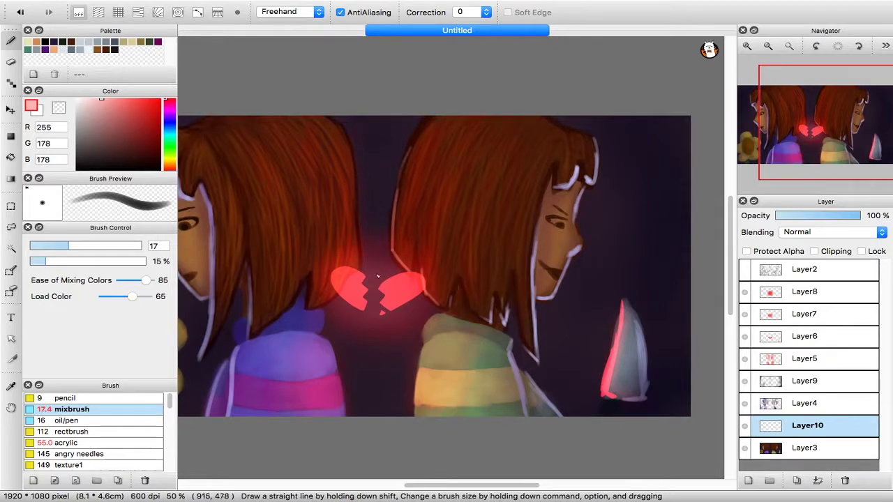
pyautogui.scroll(-3, 346, 281)
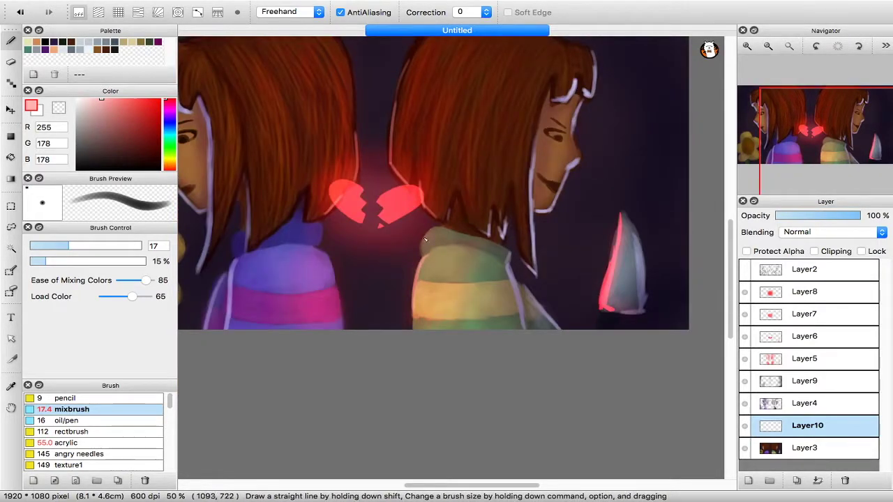
pyautogui.moveTo(340, 310); pyautogui.dragTo(329, 261)
pyautogui.press('super+Down')
pyautogui.press('super+Down')
pyautogui.press('super+Up')
# - Sample the lavender rim colour, lighten it to 222, 219, 255, and paint pale rim light along the flower's petal edges
pyautogui.moveTo(281, 192); pyautogui.dragTo(335, 213)
pyautogui.press('i')
pyautogui.click(322, 174)
pyautogui.keyDown('alt'); pyautogui.click(323, 171); pyautogui.keyUp('alt')
pyautogui.scroll(2, 304, 276)
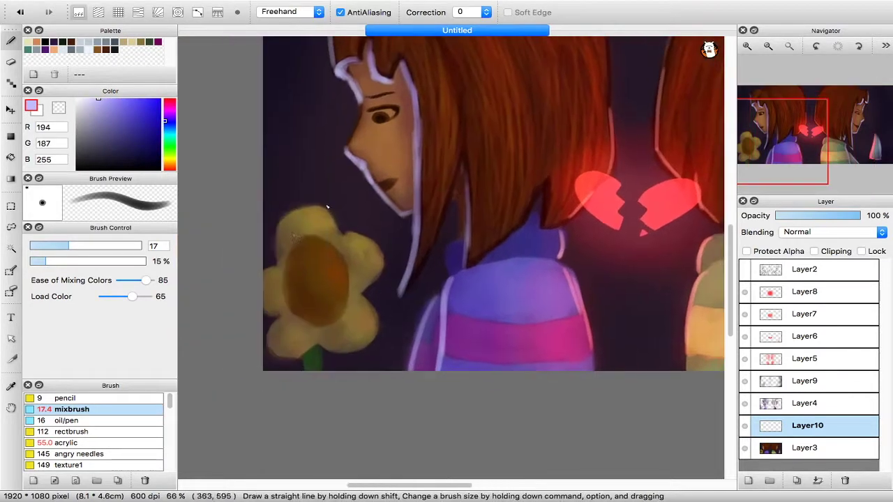
pyautogui.click(88, 99)
pyautogui.moveTo(285, 224); pyautogui.dragTo(276, 253)
pyautogui.moveTo(269, 269); pyautogui.dragTo(264, 278)
pyautogui.press('super+z')
pyautogui.moveTo(270, 324); pyautogui.dragTo(287, 353)
pyautogui.moveTo(288, 283); pyautogui.dragTo(310, 318)
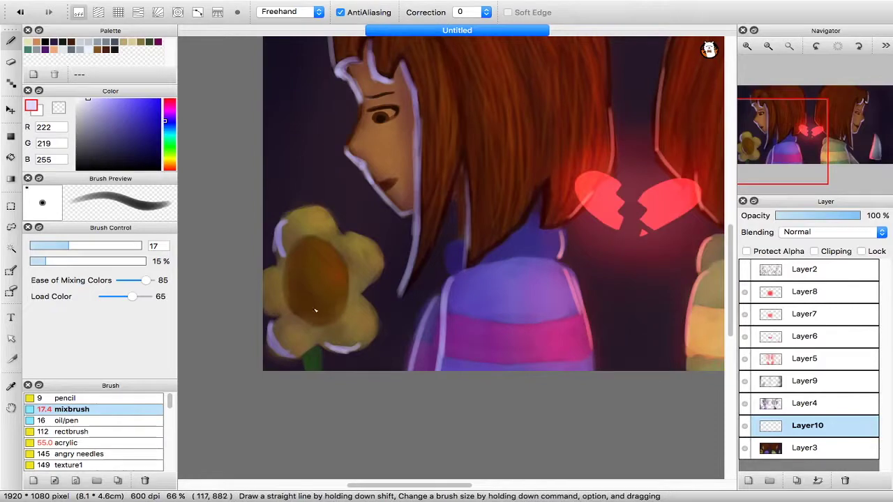
# - Try adjusting the opacity of the rim light layer while viewing the whole drawing, and return it to 100%
pyautogui.scroll(-2, 407, 272)
pyautogui.press('super+minus')
pyautogui.press('super+minus')
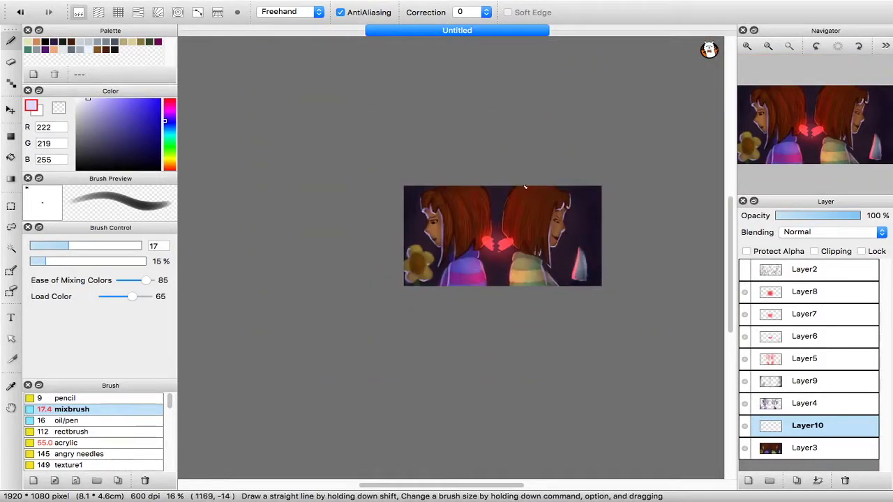
pyautogui.press('super+plus')
pyautogui.press('super+plus')
pyautogui.moveTo(573, 229); pyautogui.dragTo(459, 230)
pyautogui.moveTo(825, 216); pyautogui.dragTo(872, 225)
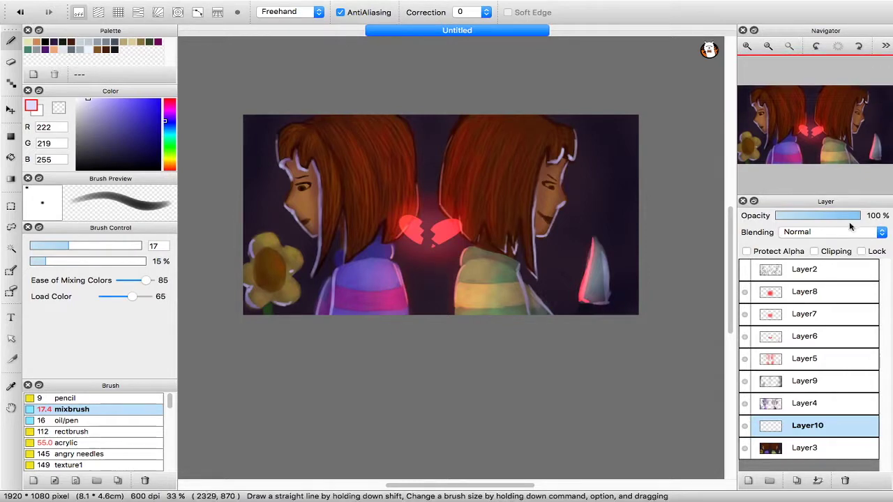
# - Erase excess rim light on the right figure's bangs with the eraser at size 10, and return to the mixbrush
pyautogui.press('super+minus')
pyautogui.press('super+plus')
pyautogui.press('super+plus')
pyautogui.press('e')
pyautogui.moveTo(619, 102); pyautogui.dragTo(621, 90)
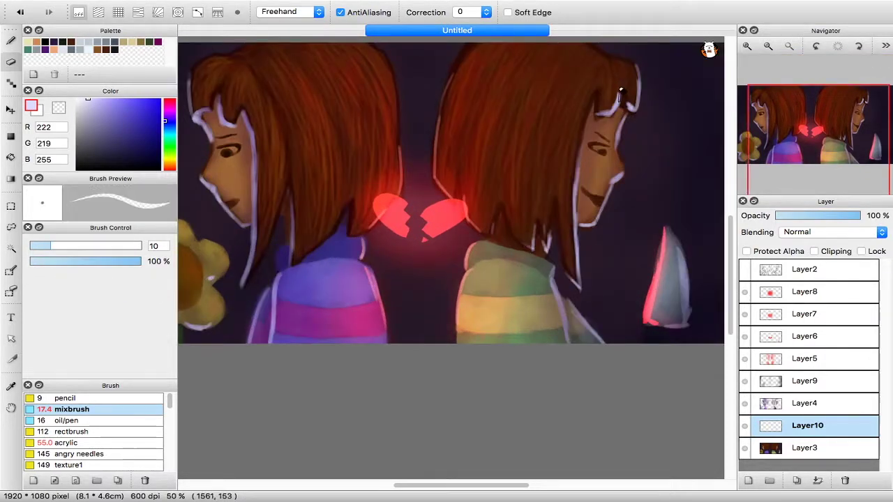
pyautogui.press('b')
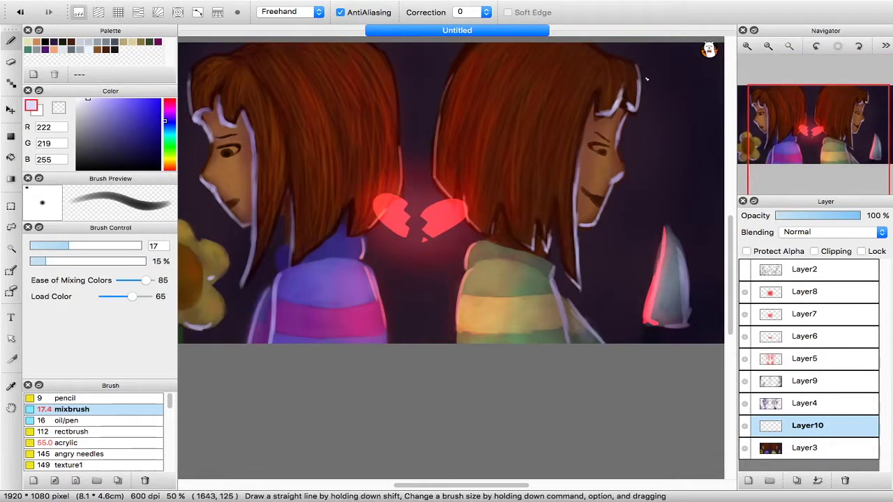
pyautogui.scroll(-1, 646, 79)
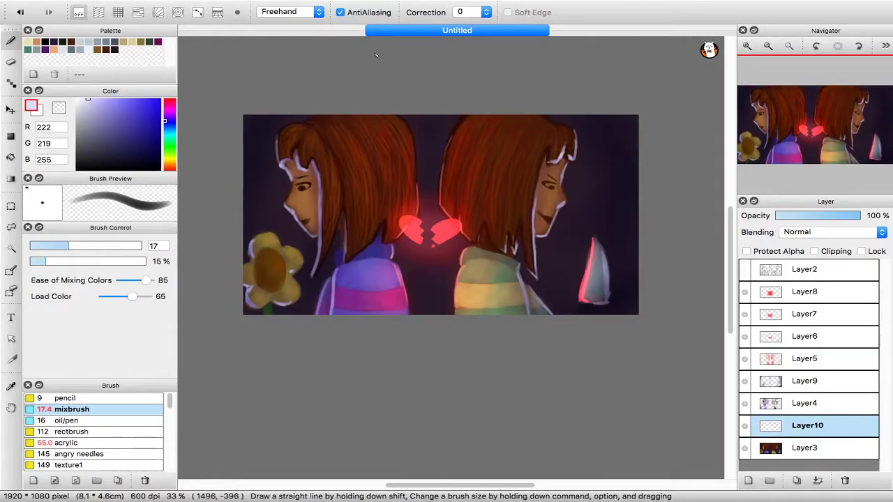